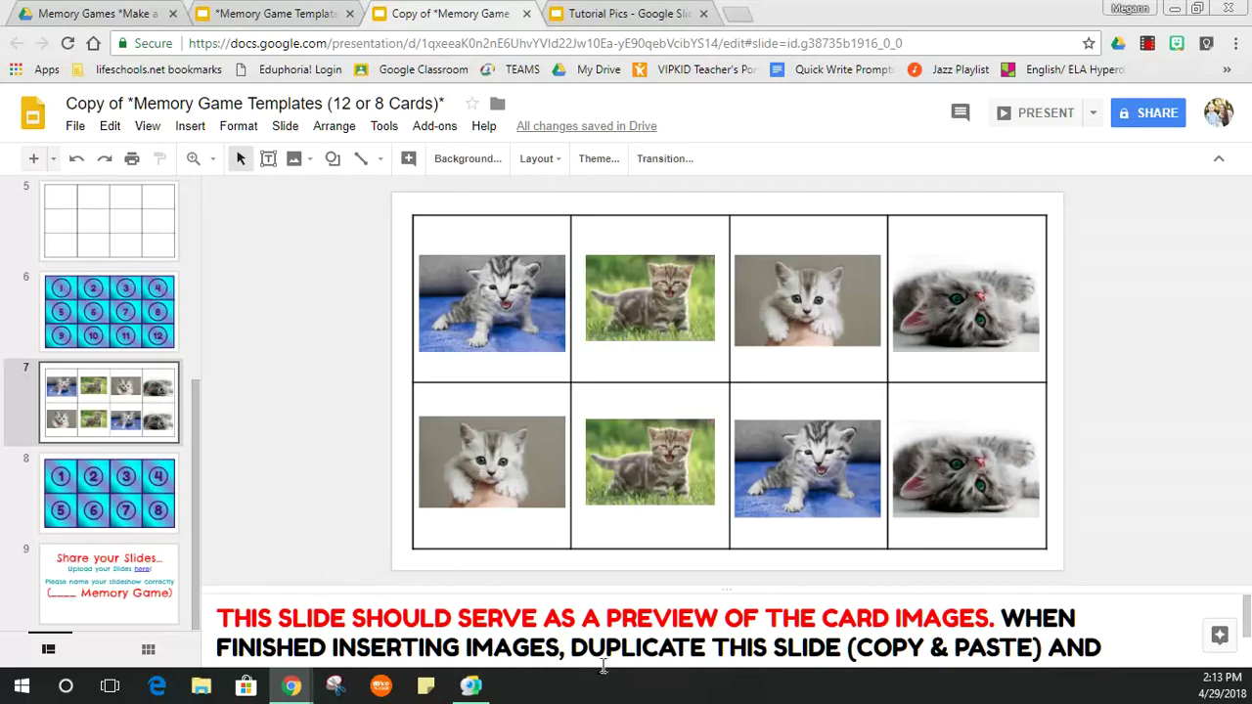
Browse the 12-card and blank grid slides, then return to the kitten grid slide 7.
scroll(953, 641, down, 1)
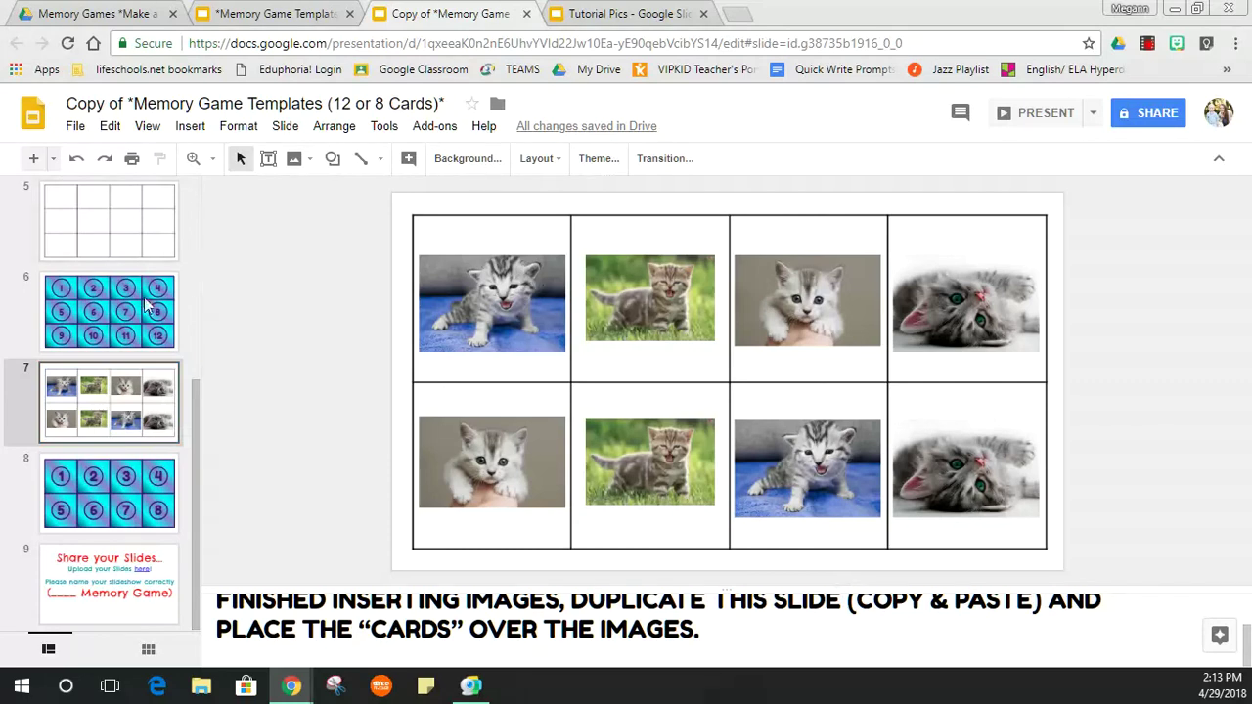
click(127, 391)
click(104, 333)
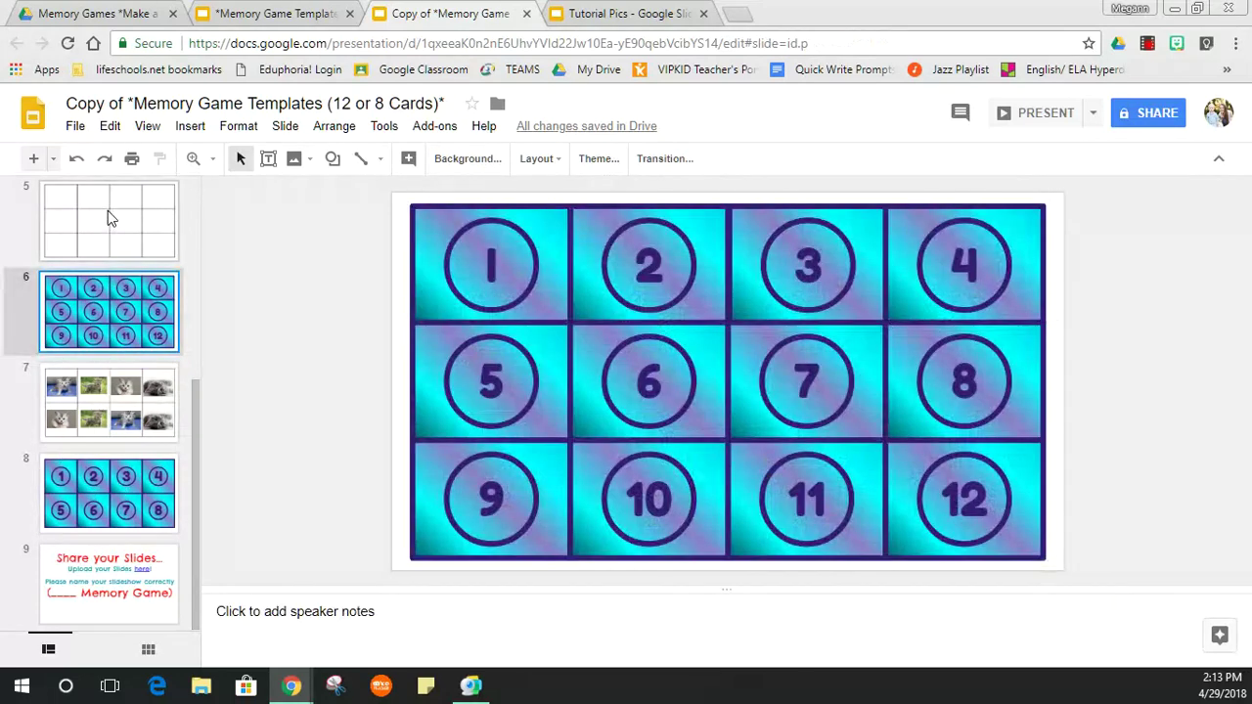
click(107, 210)
click(100, 353)
click(109, 427)
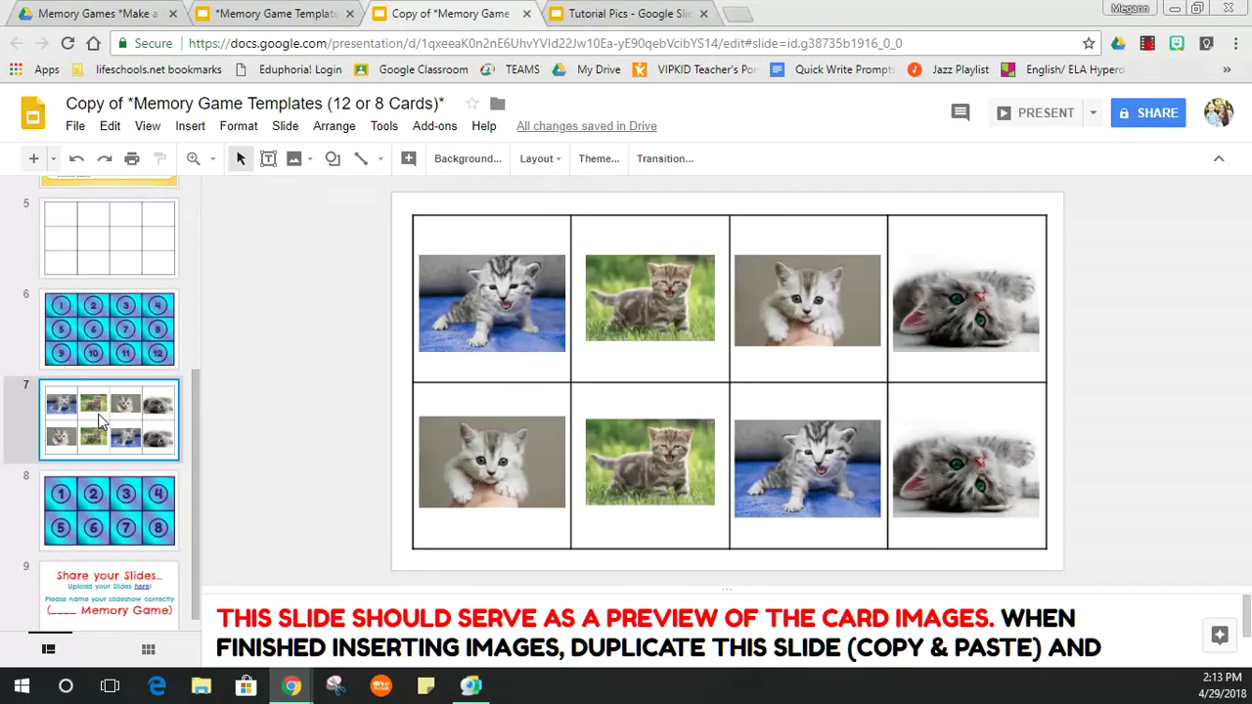
Duplicate the kitten grid slide and go back to the original slide 7.
key(ctrl+v)
click(120, 445)
click(123, 519)
scroll(107, 504, down, 1)
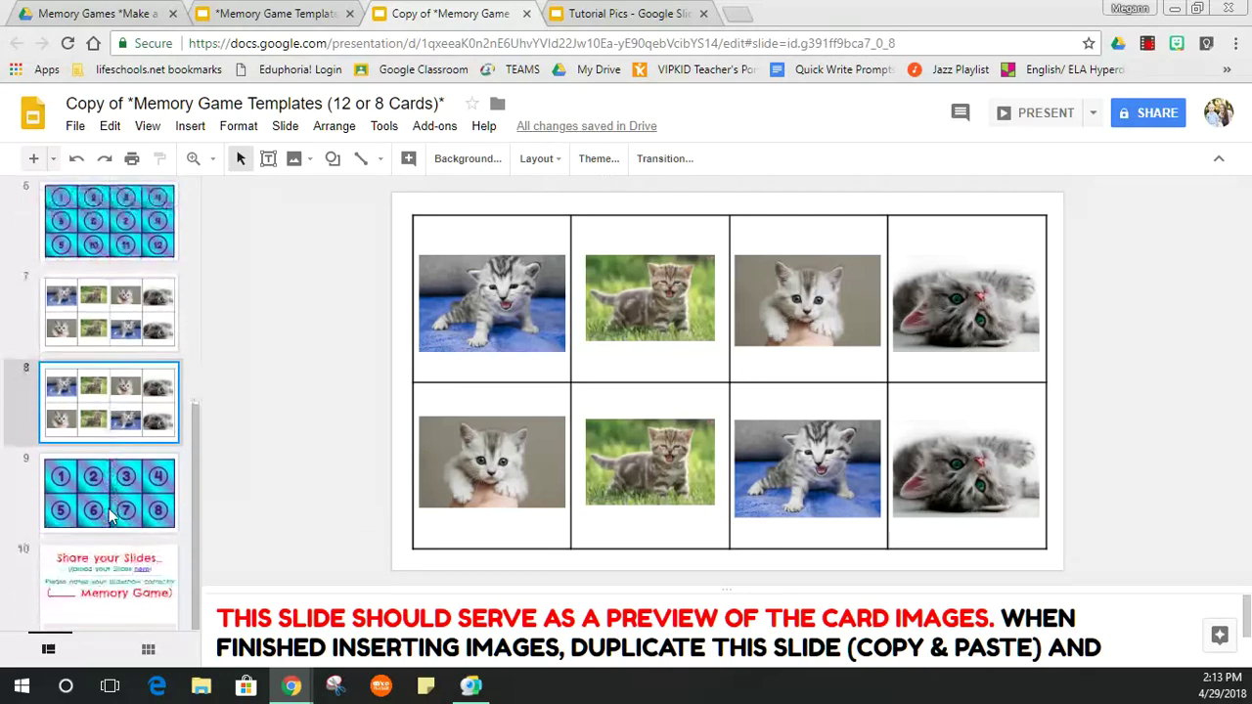
click(108, 326)
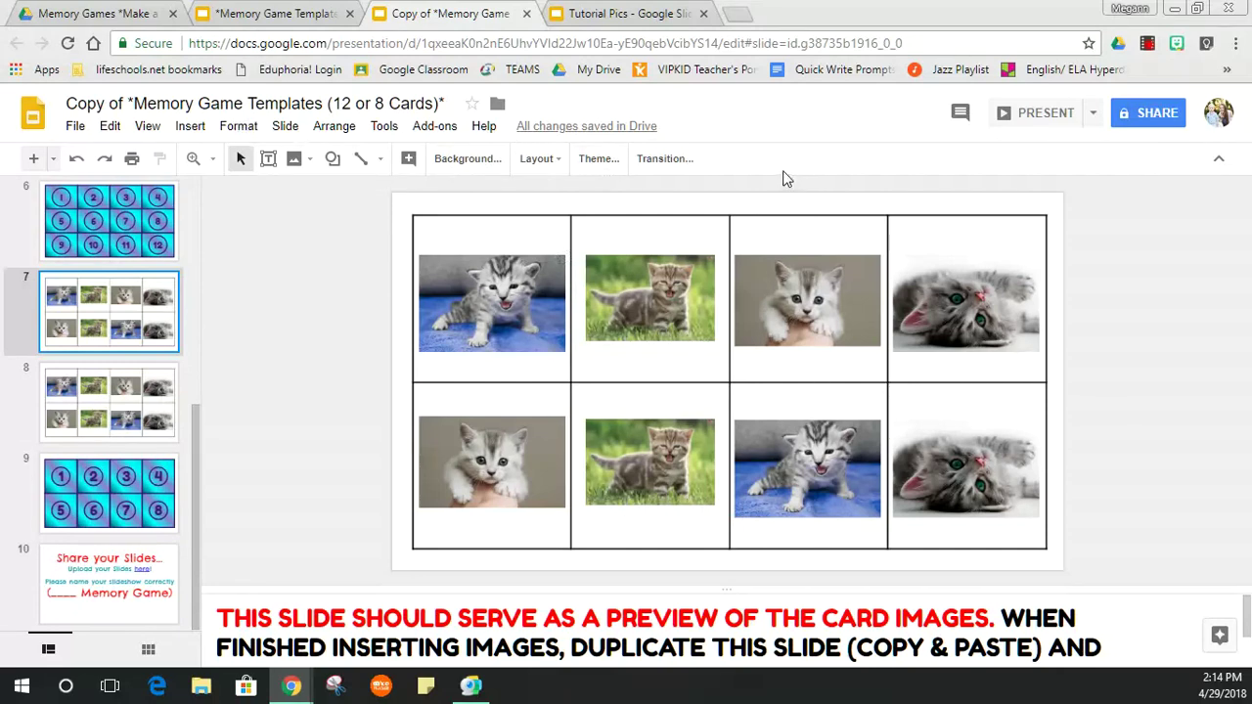
Add a cloud shape labelled 'PREVIEW' between the two kitten photo rows.
click(332, 161)
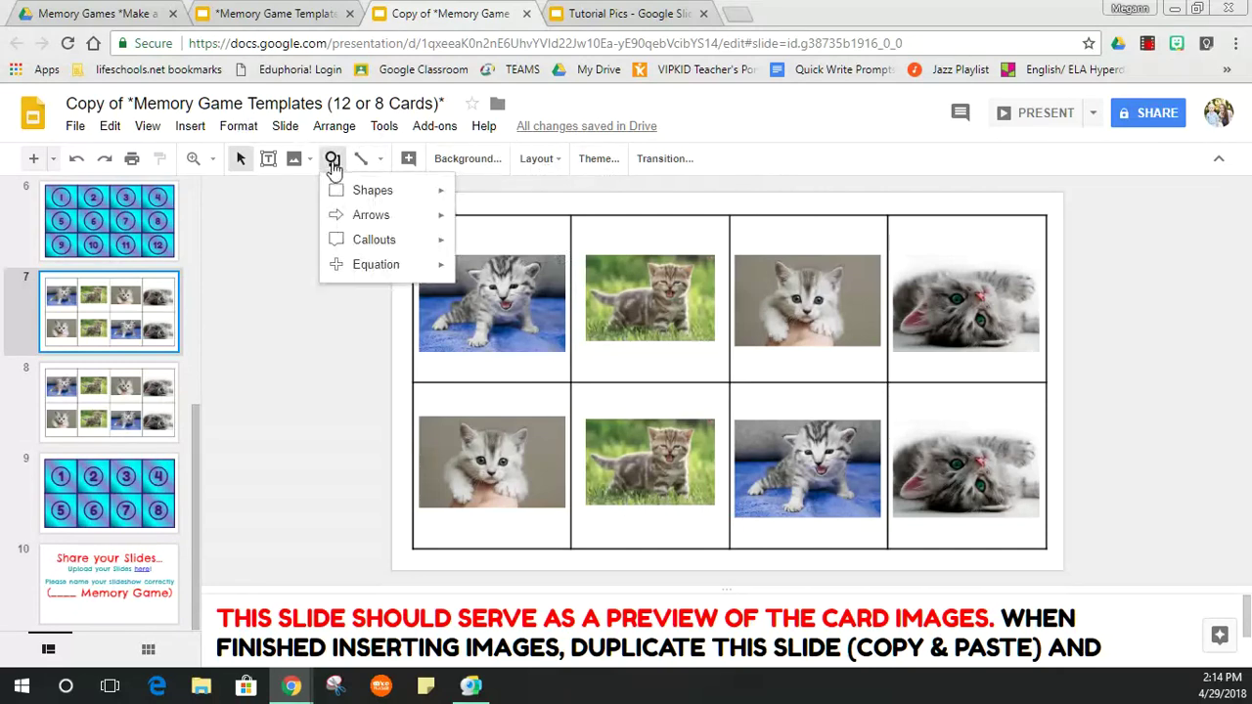
mouse_move(336, 193)
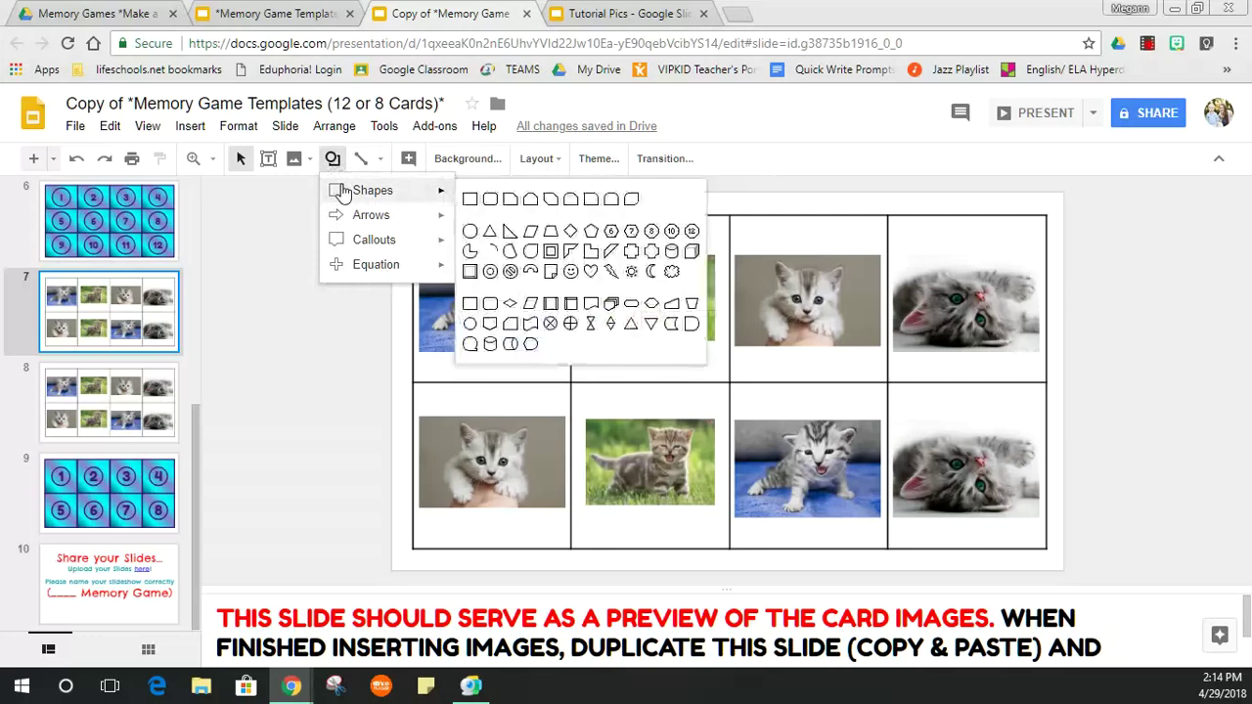
click(672, 272)
drag(623, 363, 813, 421)
drag(744, 395, 747, 381)
click(733, 395)
text(PREVIEW)
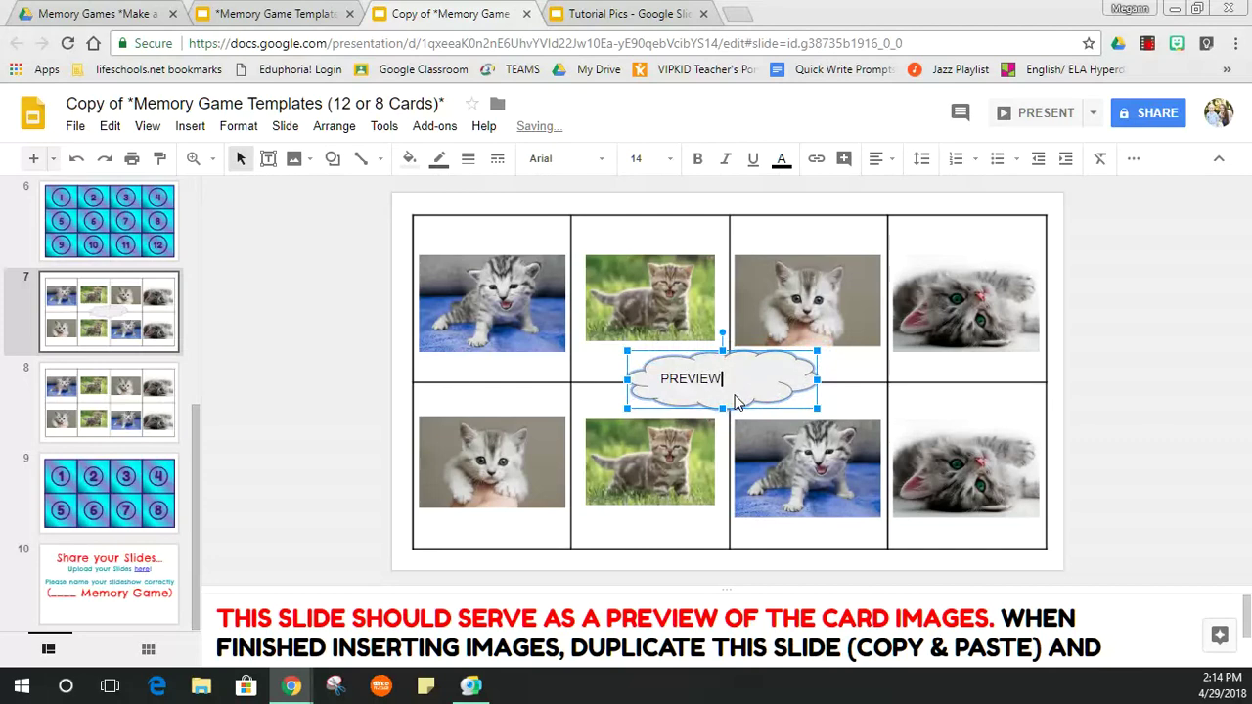
click(333, 291)
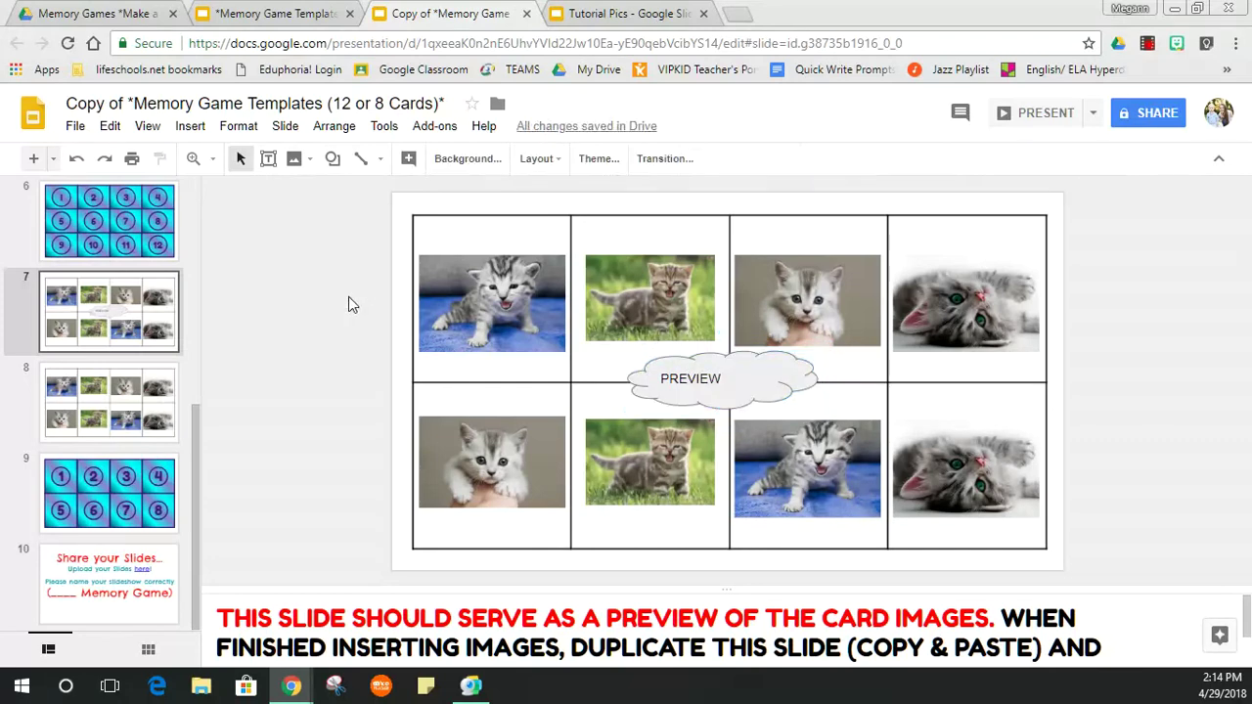
click(111, 421)
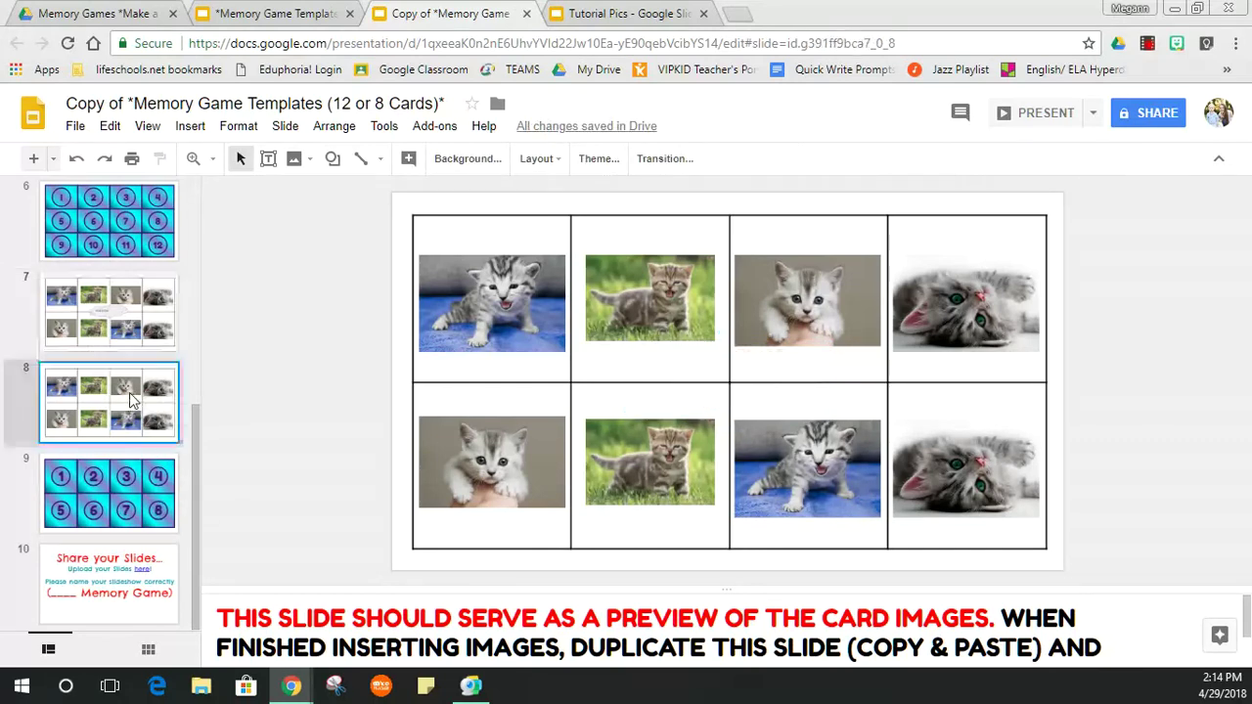
Copy the eight numbered cards from slide 9 and paste them over slide 8's kitten photos.
click(109, 518)
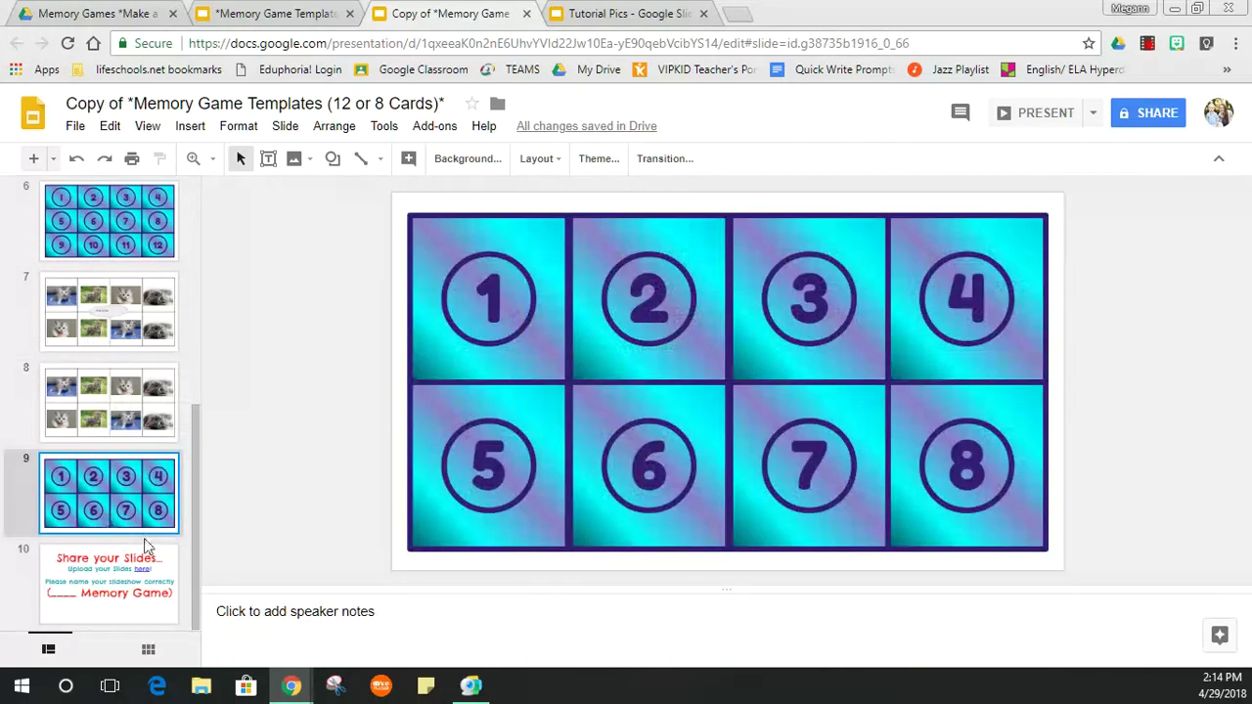
click(536, 371)
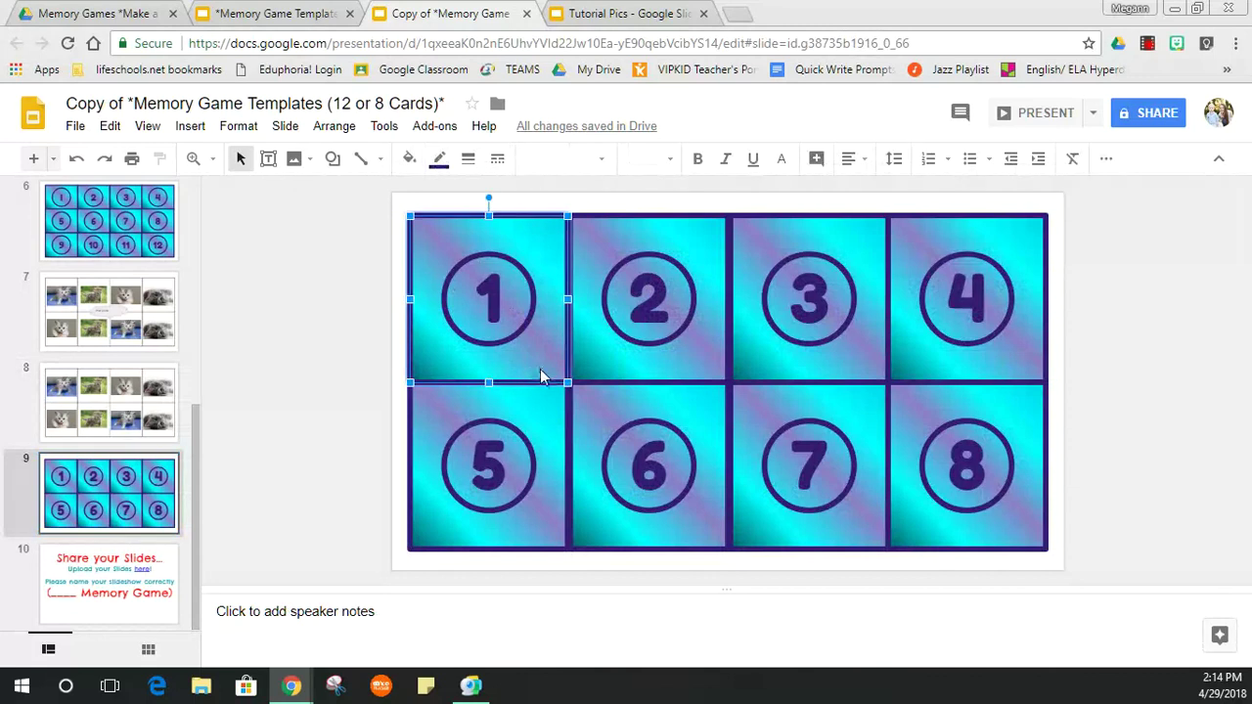
click(289, 315)
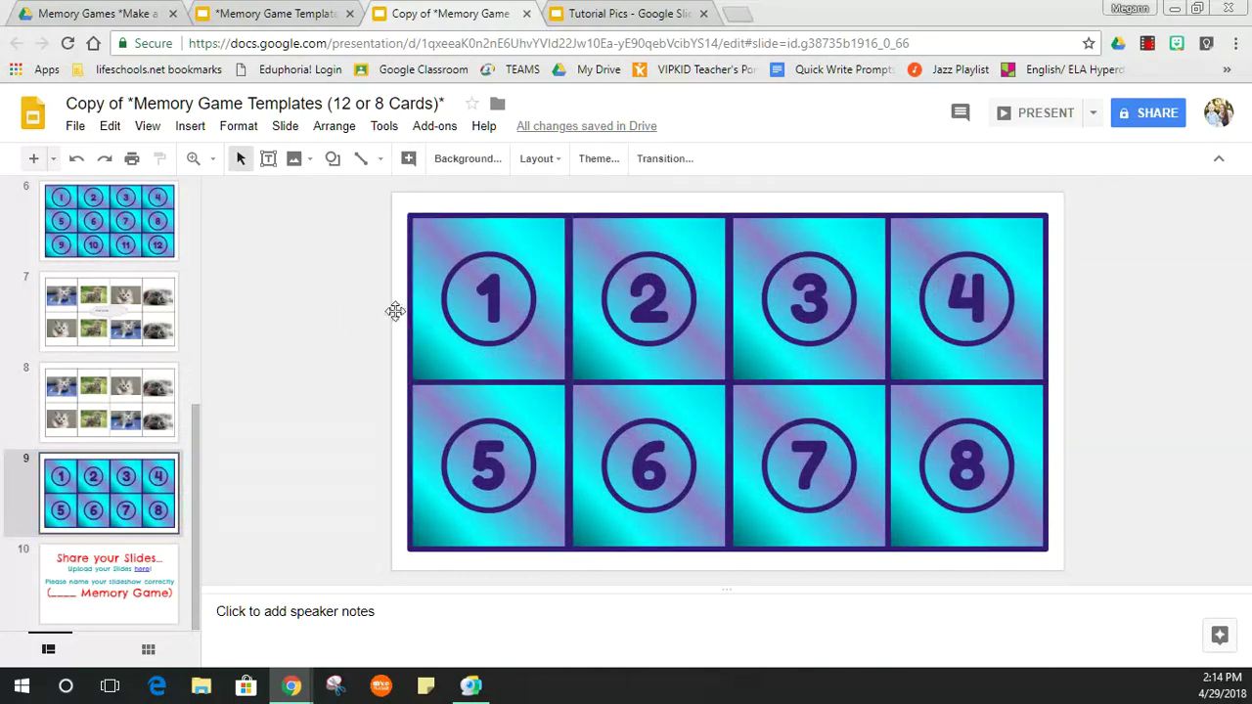
click(534, 359)
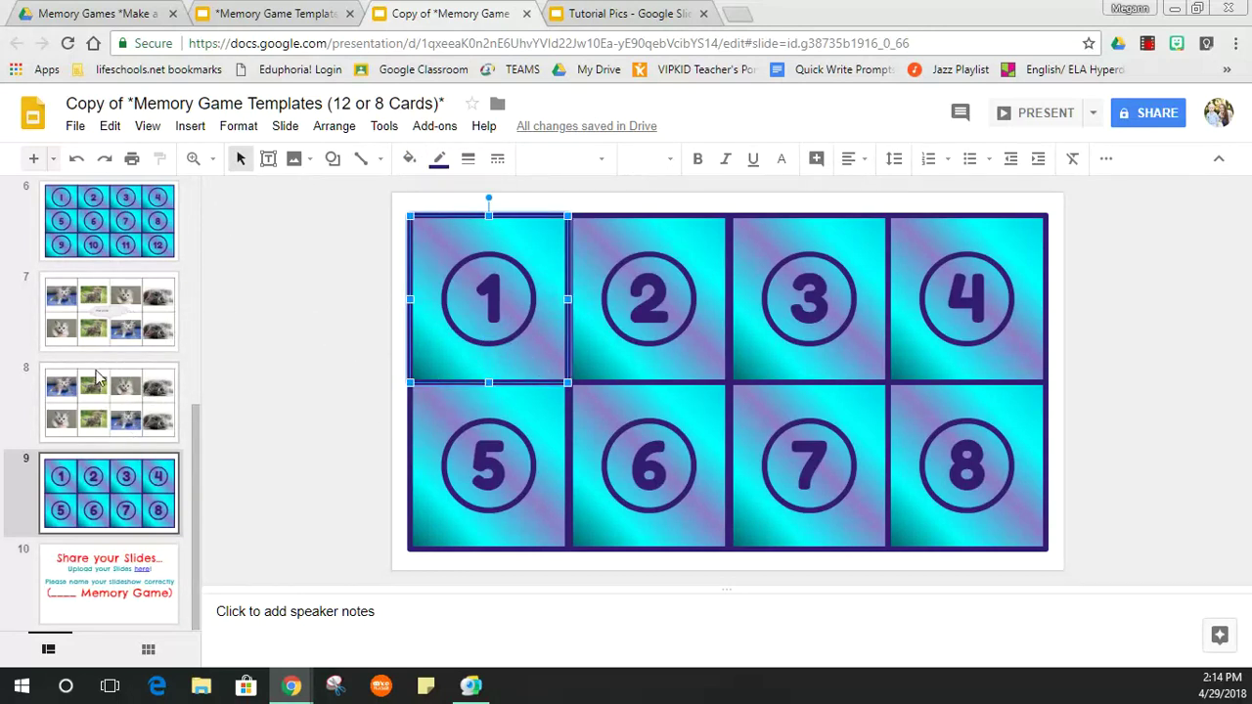
click(368, 315)
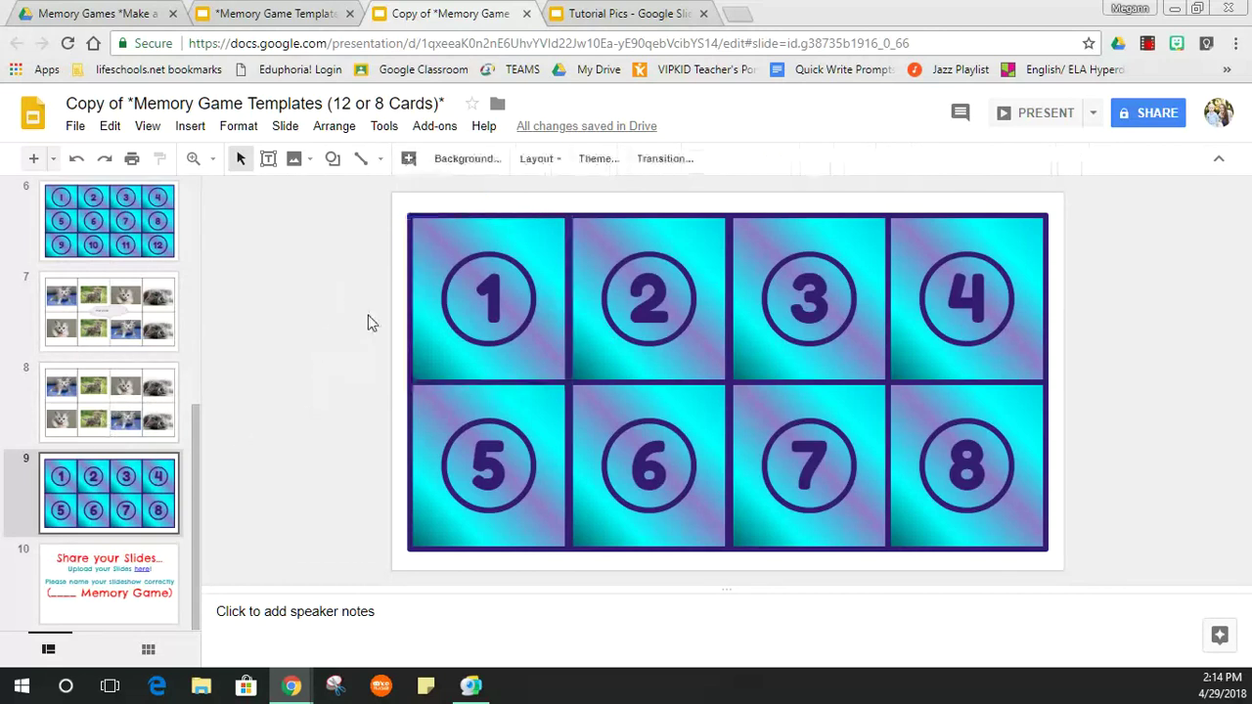
drag(353, 278, 1117, 465)
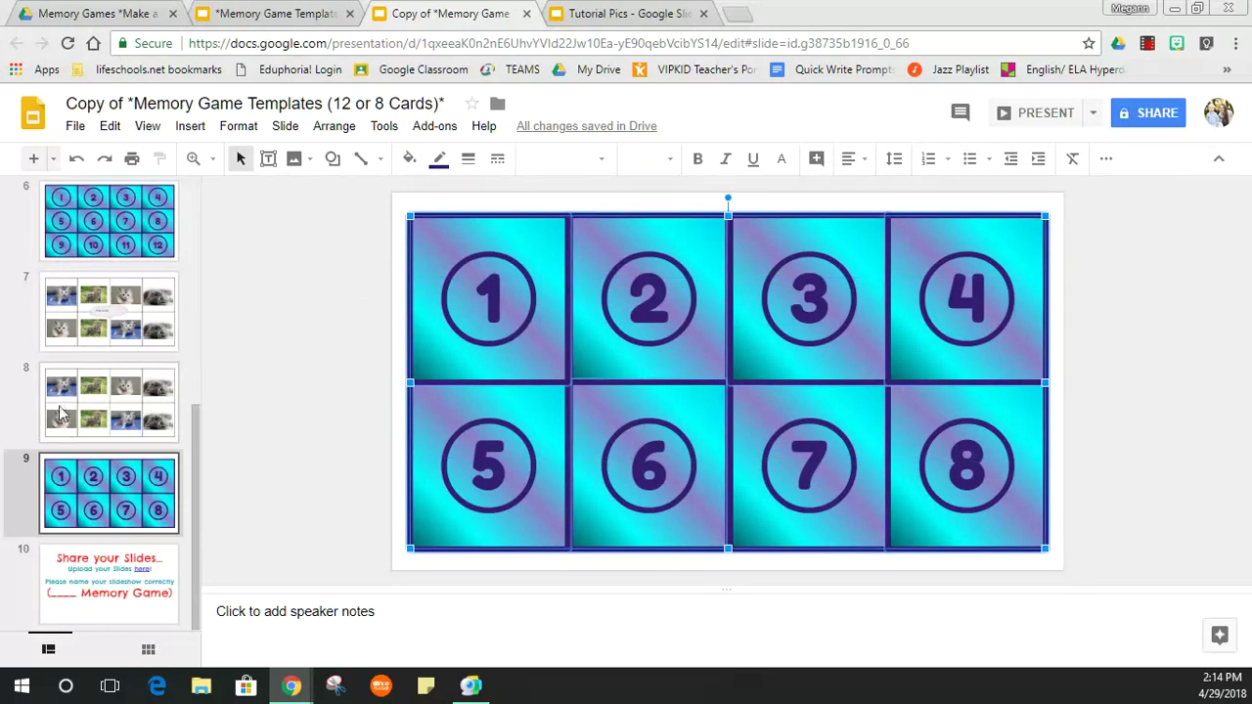
click(62, 404)
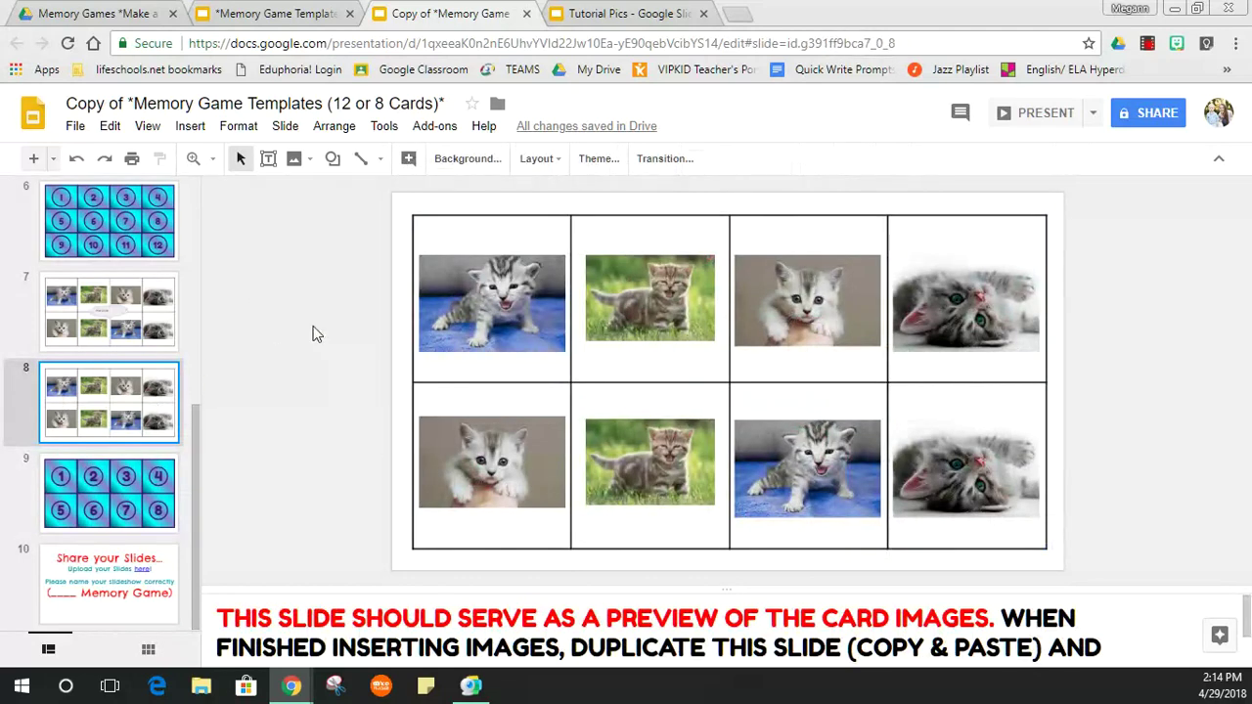
key(ctrl+v)
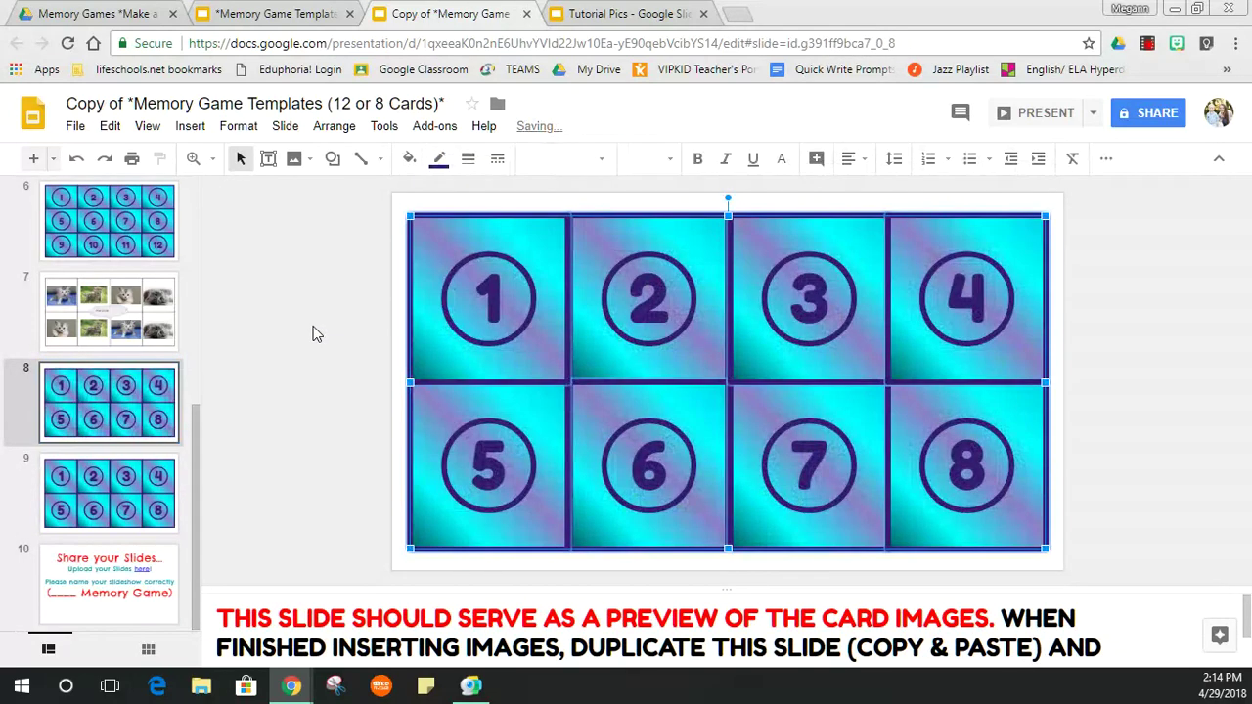
click(313, 334)
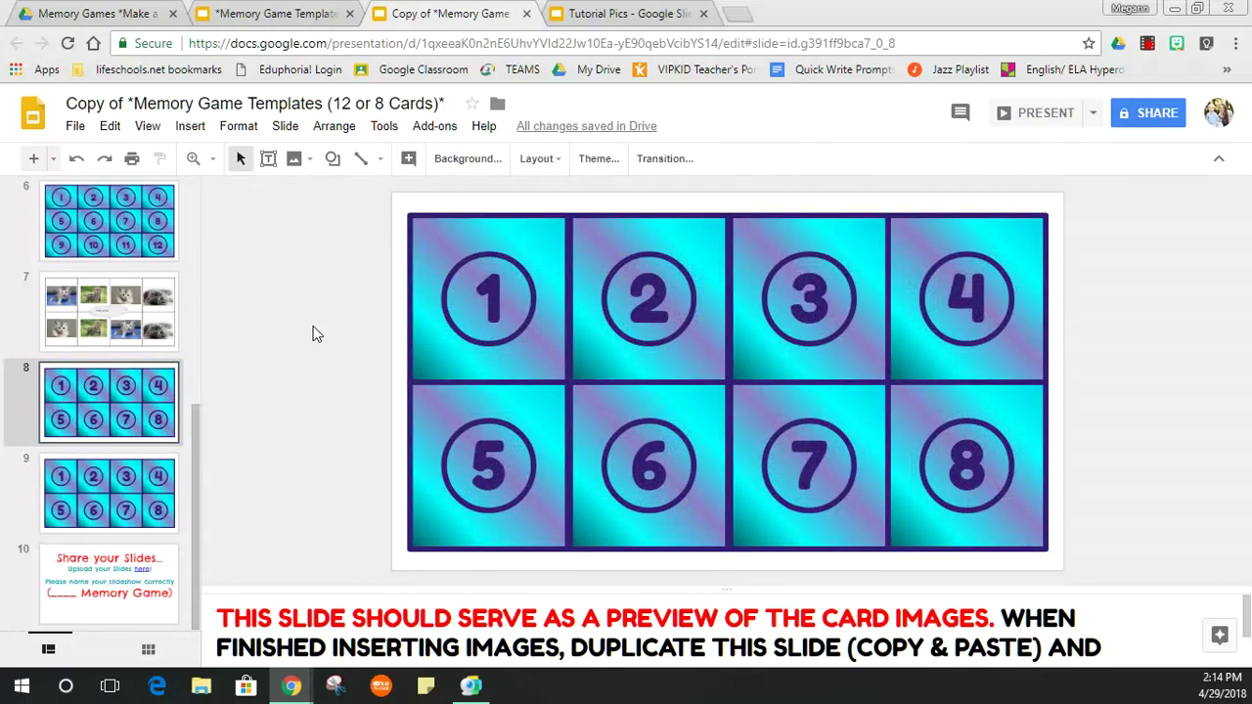
click(107, 504)
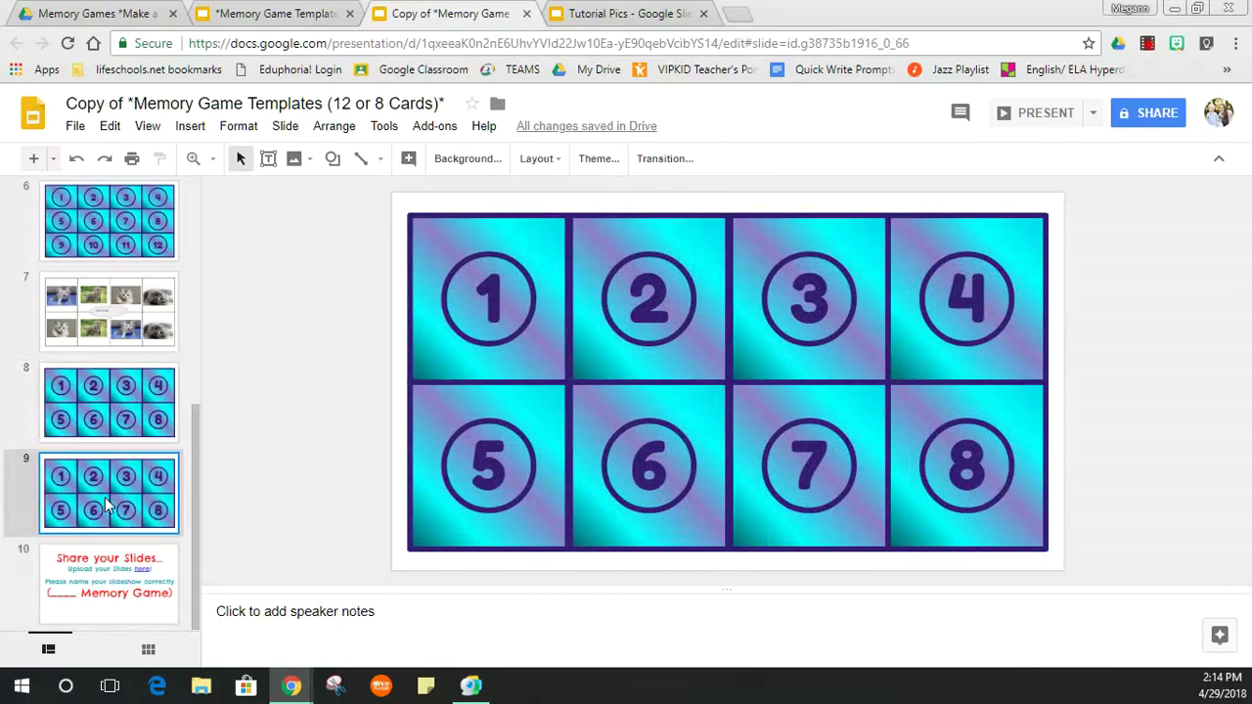
Delete the spare numbered-card slide 9 and review the preview and card-covered slides.
right_click(105, 504)
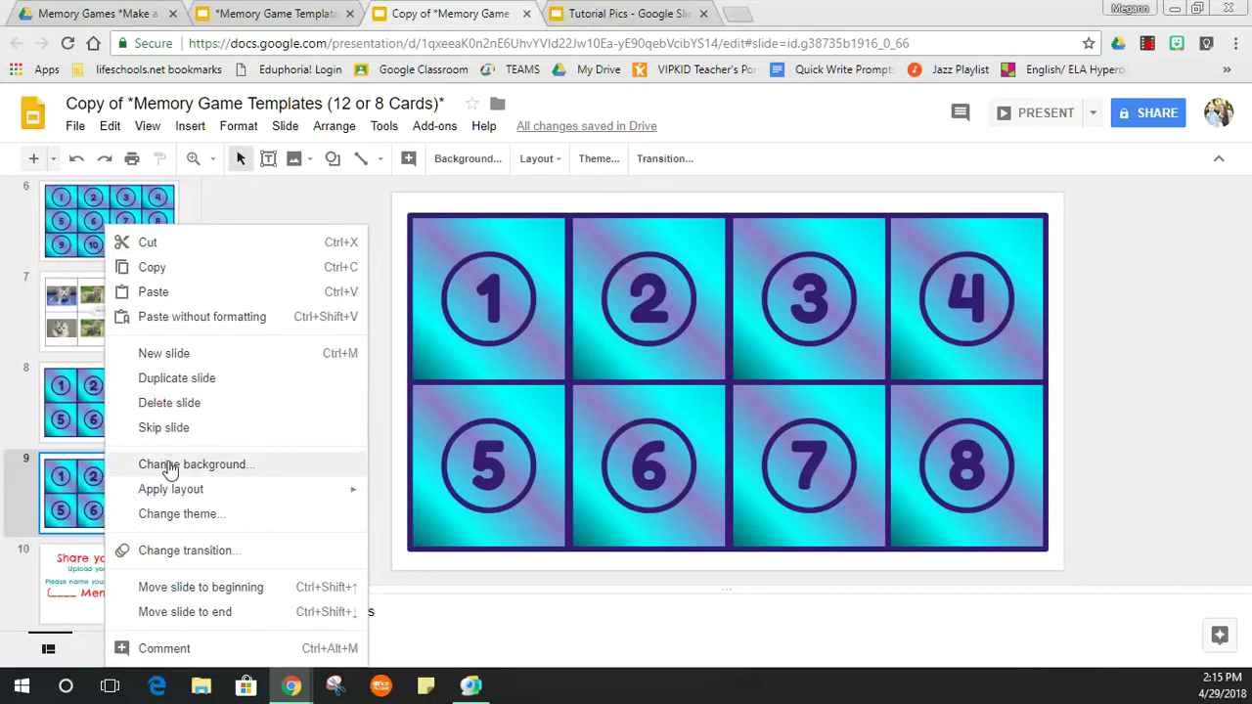
click(174, 403)
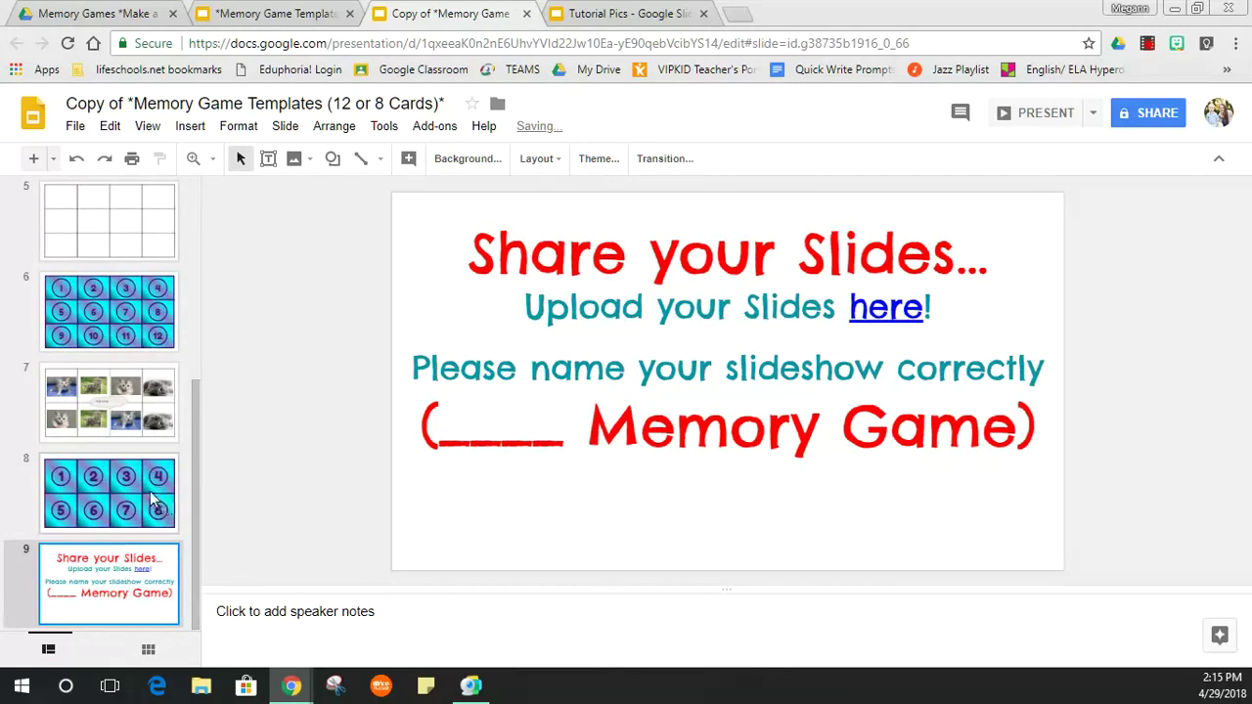
click(149, 497)
click(126, 436)
key(Down)
click(125, 436)
key(Down)
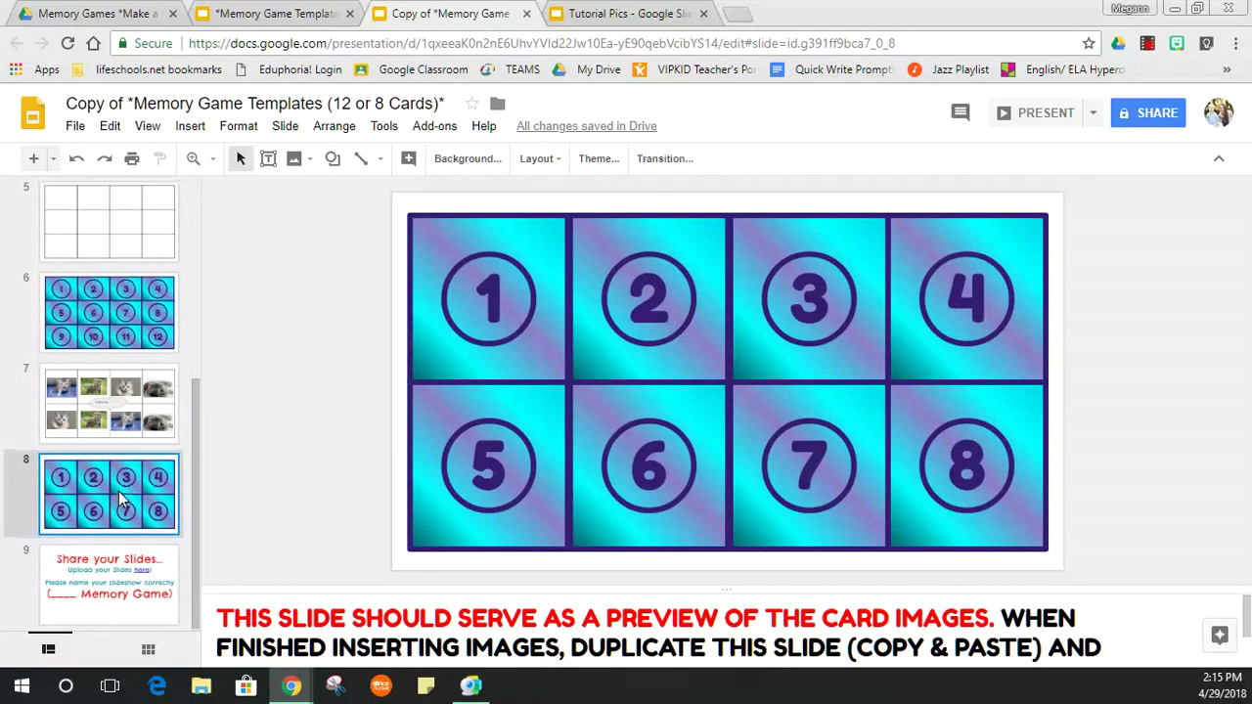
scroll(115, 480, up, 1)
Delete the 12-card slide and the blank grid slide together.
click(123, 433)
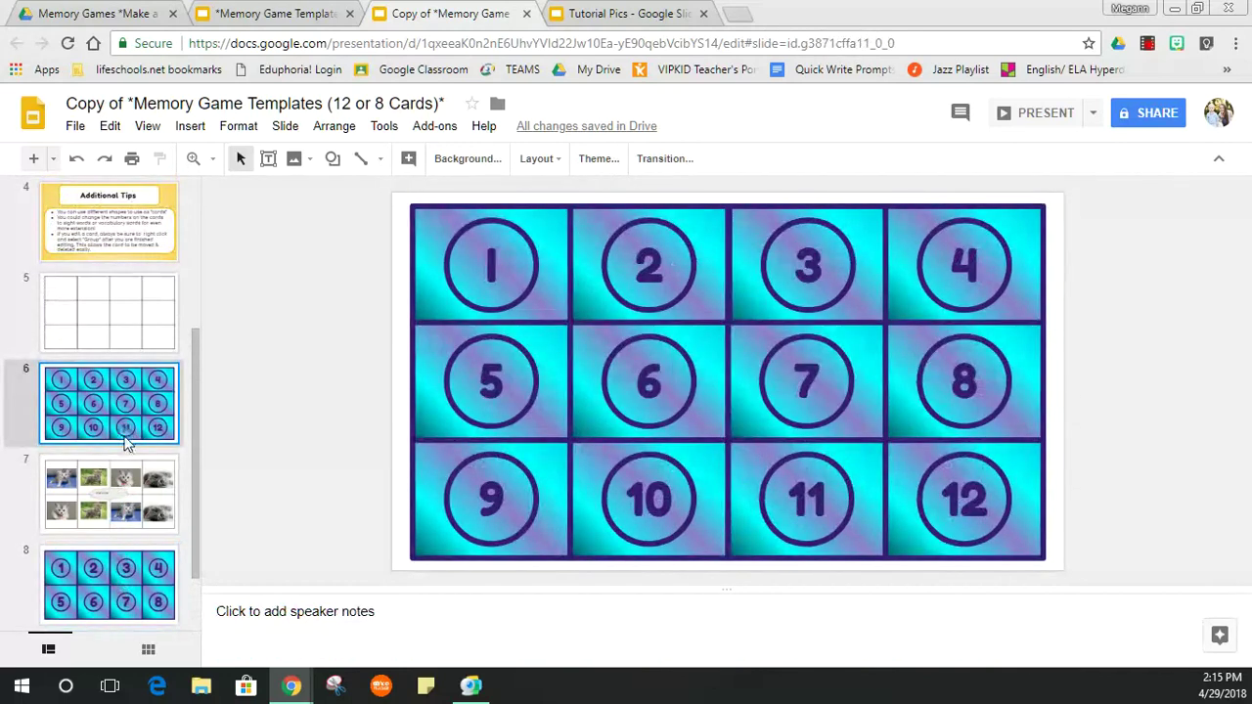
click(112, 340)
key(Delete)
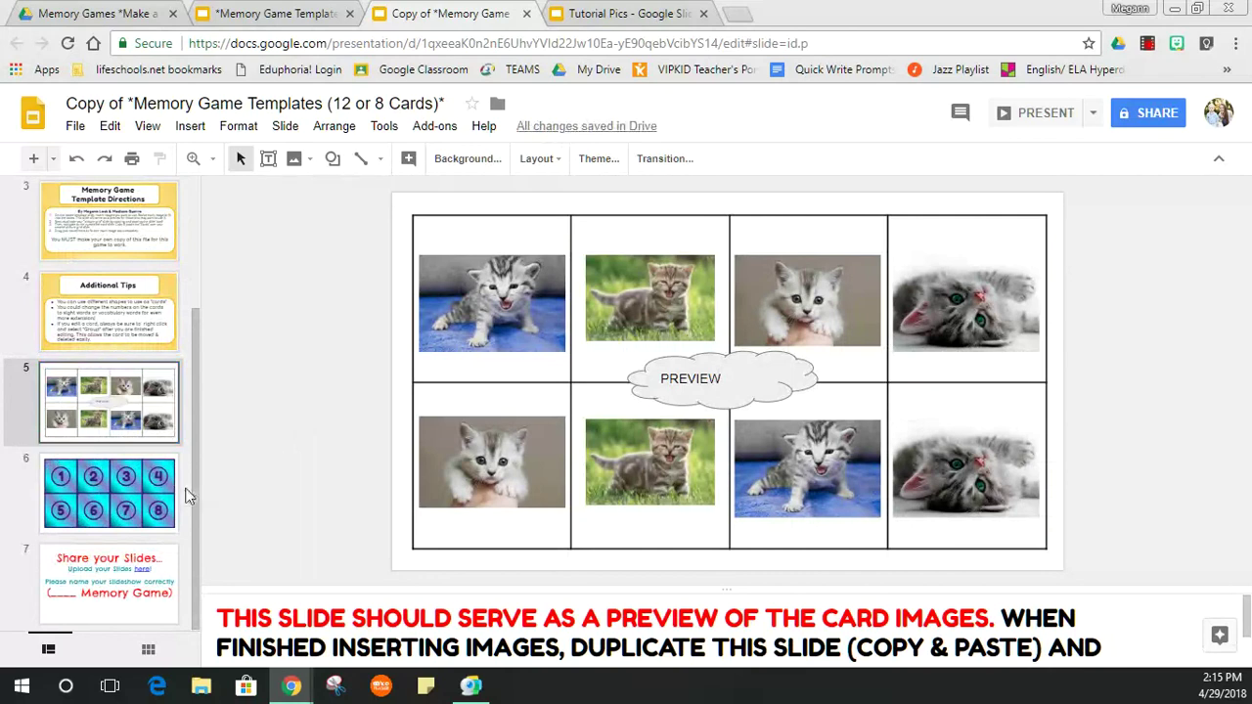
click(136, 519)
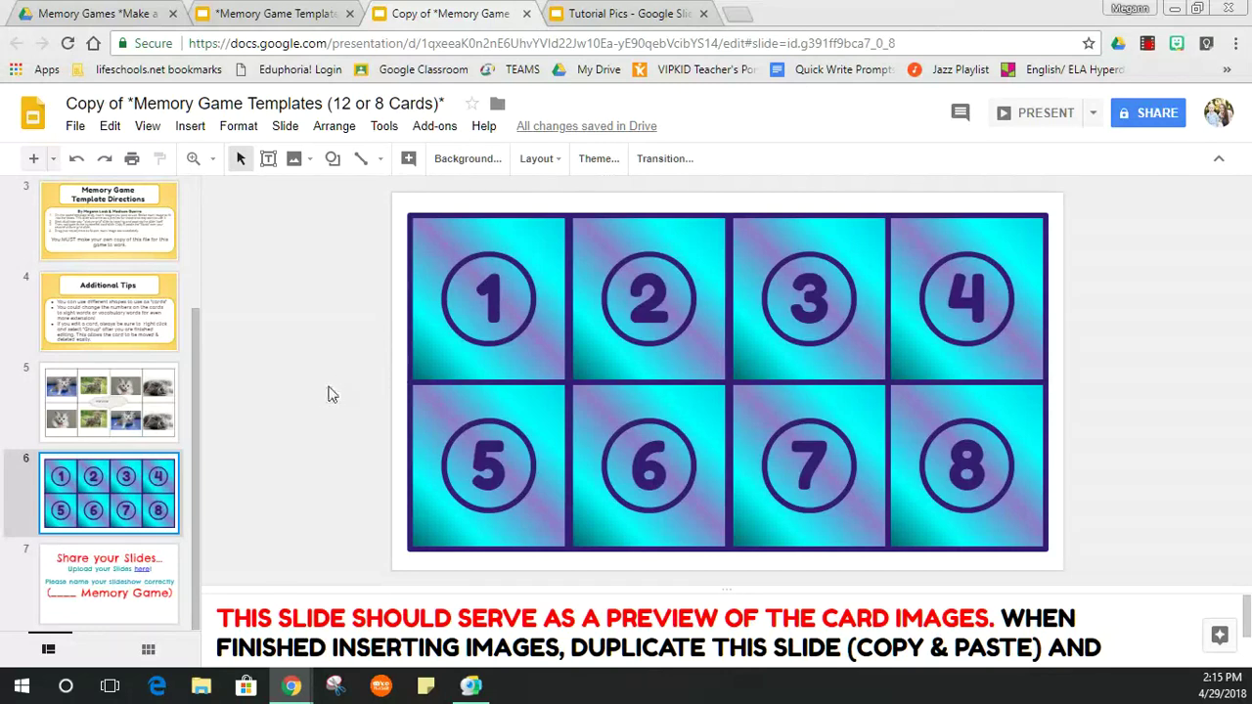
click(116, 250)
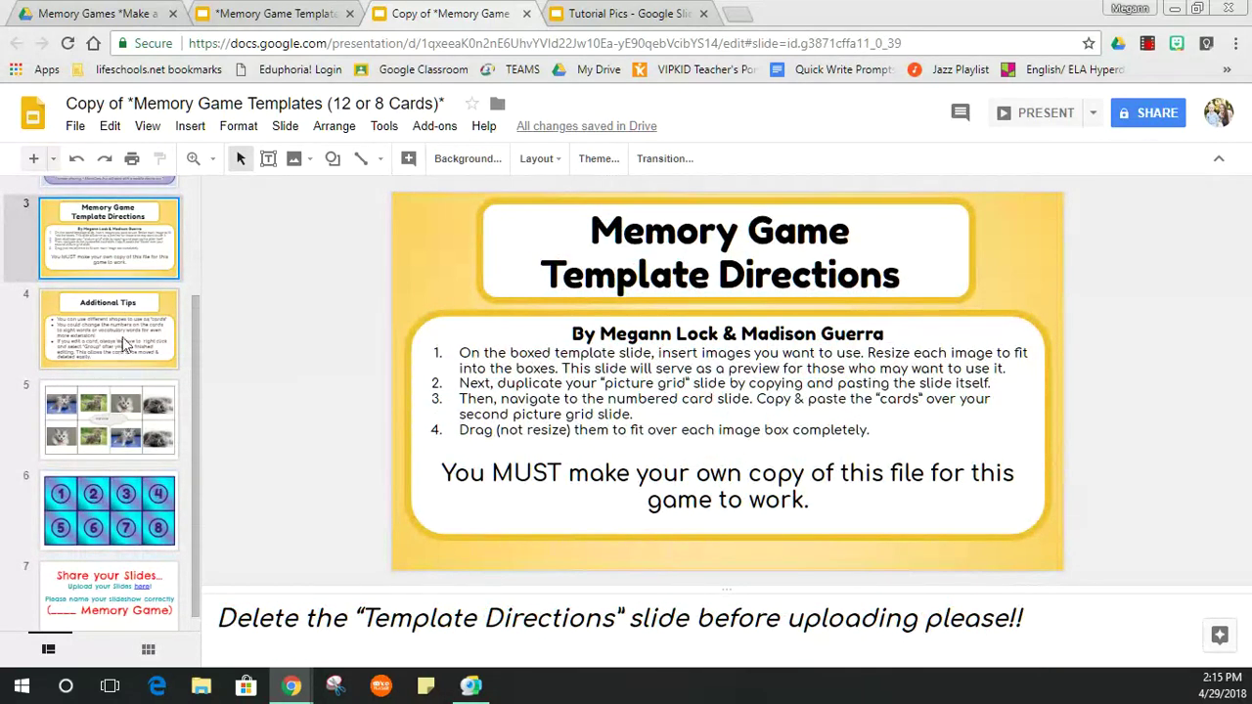
scroll(112, 322, up, 1)
click(105, 250)
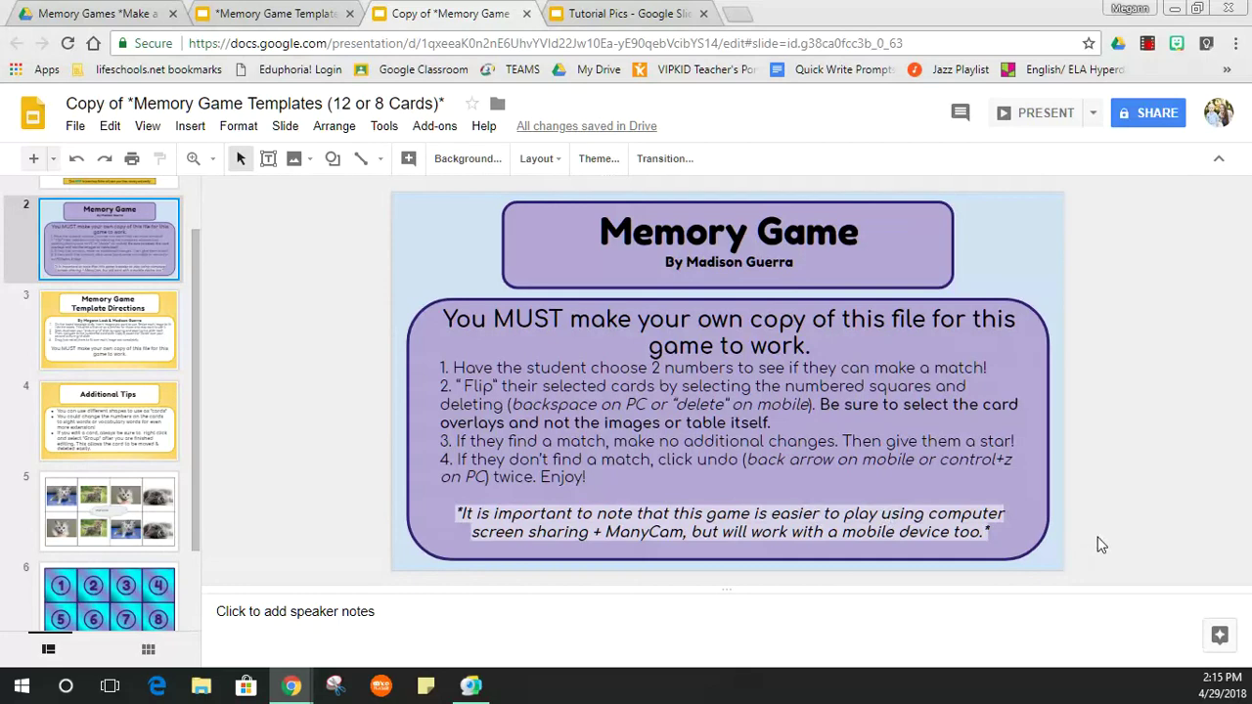
scroll(117, 499, down, 1)
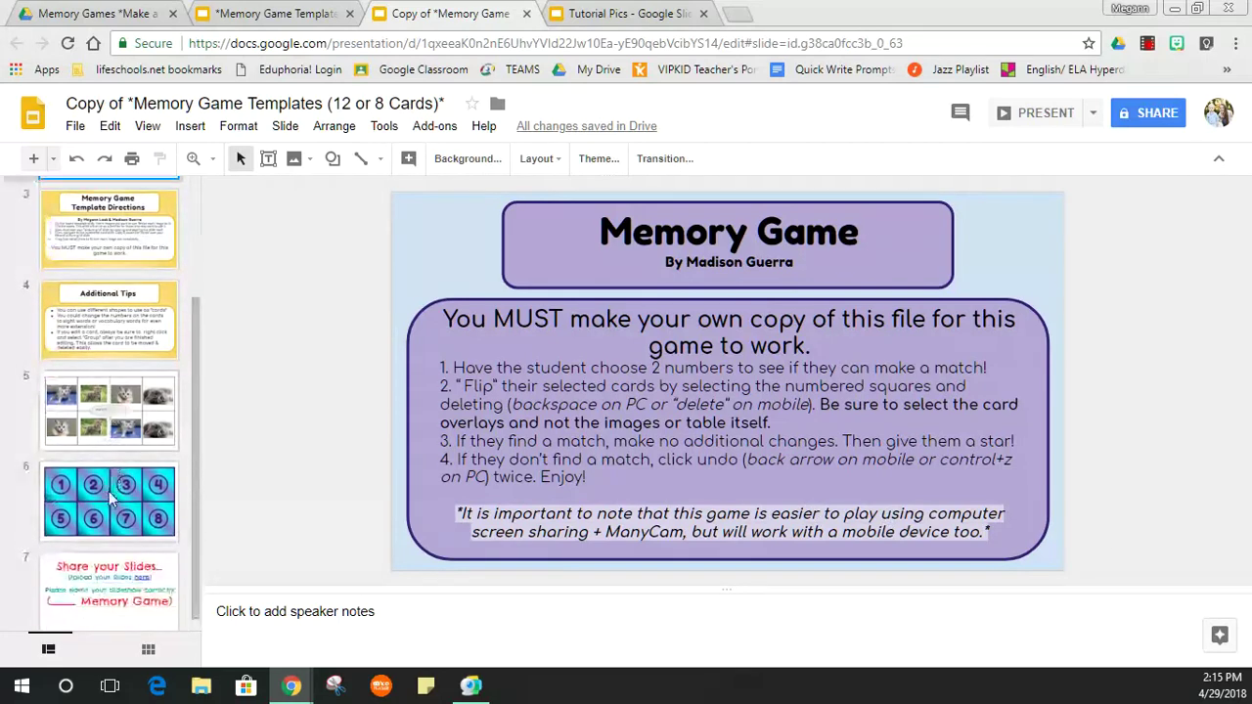
click(137, 501)
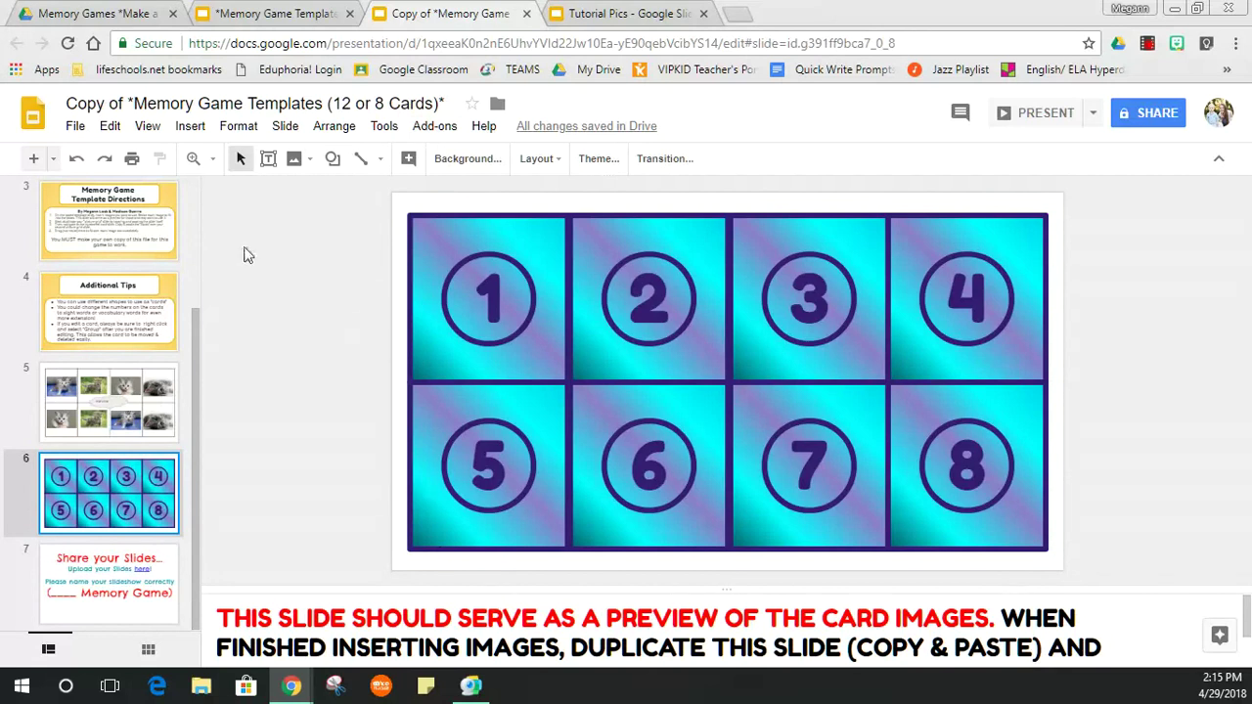
Delete cards 5 and 2 to peek at their kittens, then restore card 2.
click(434, 521)
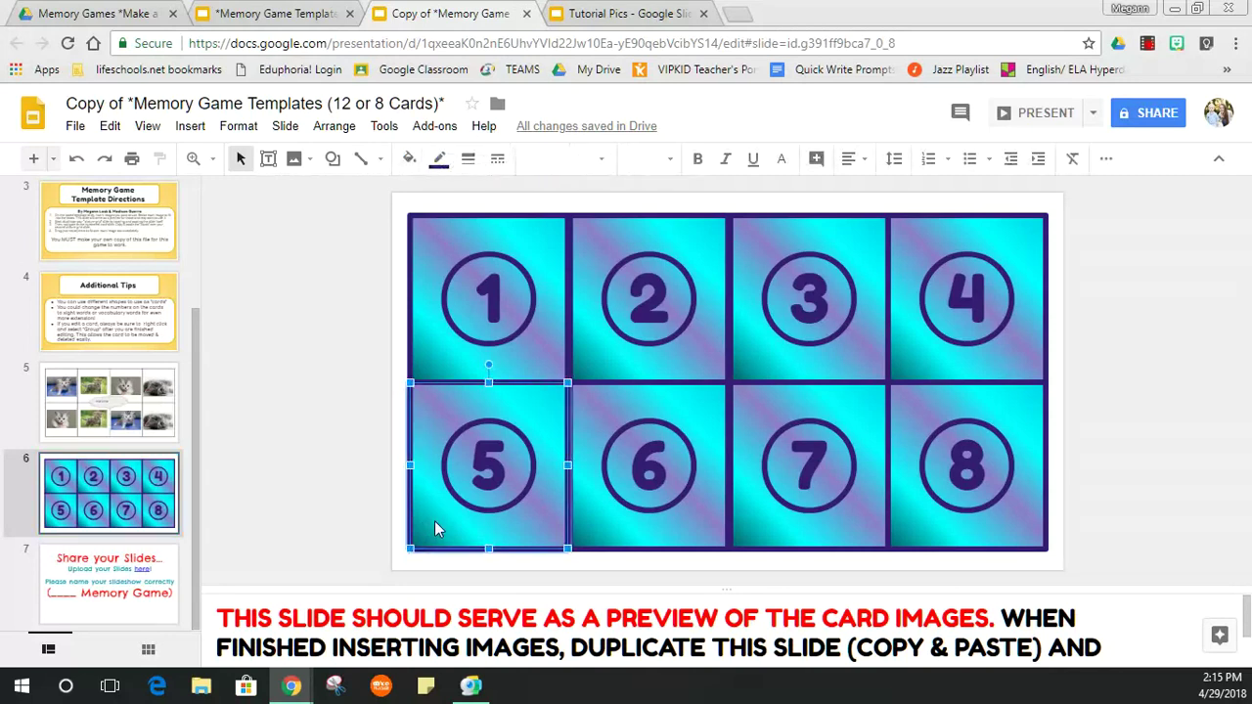
key(Delete)
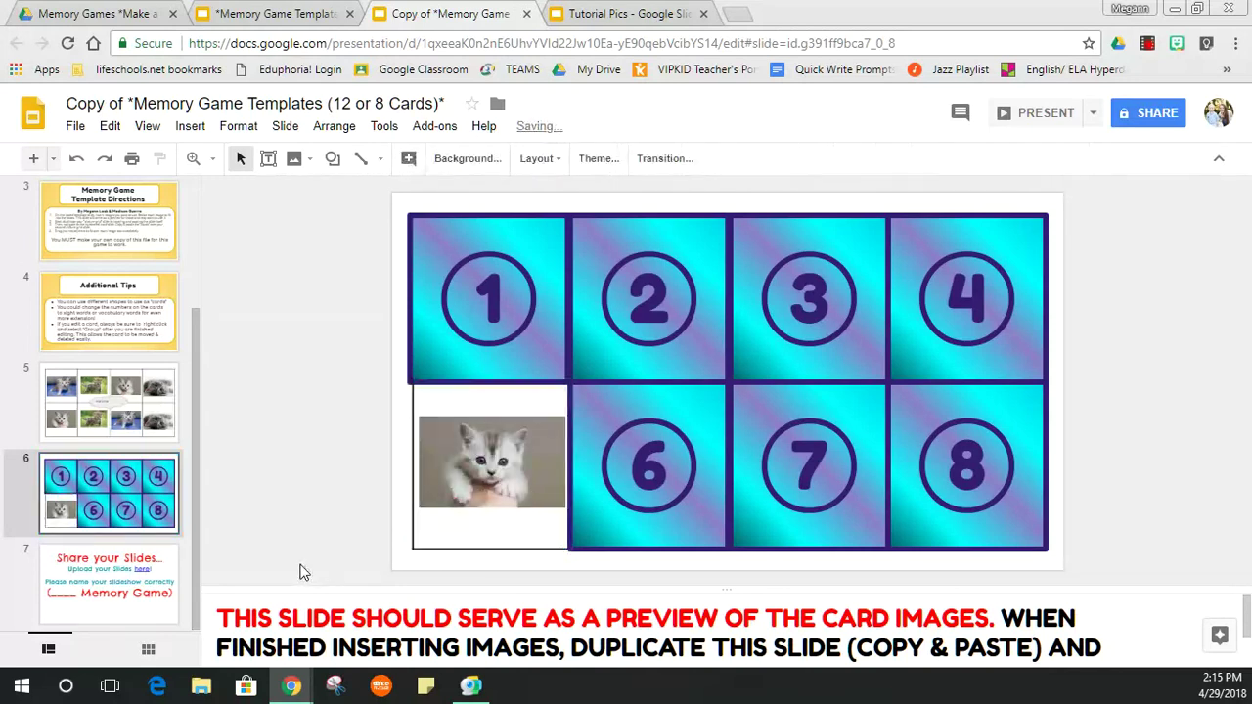
click(625, 355)
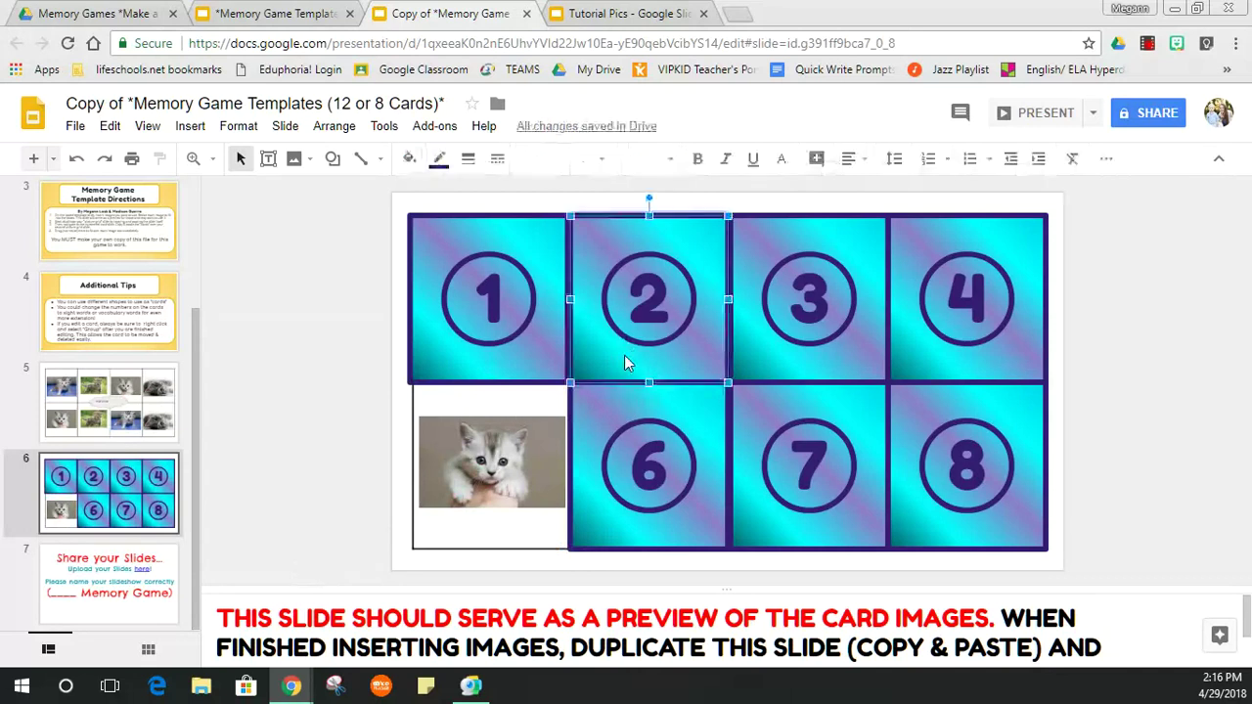
key(Delete)
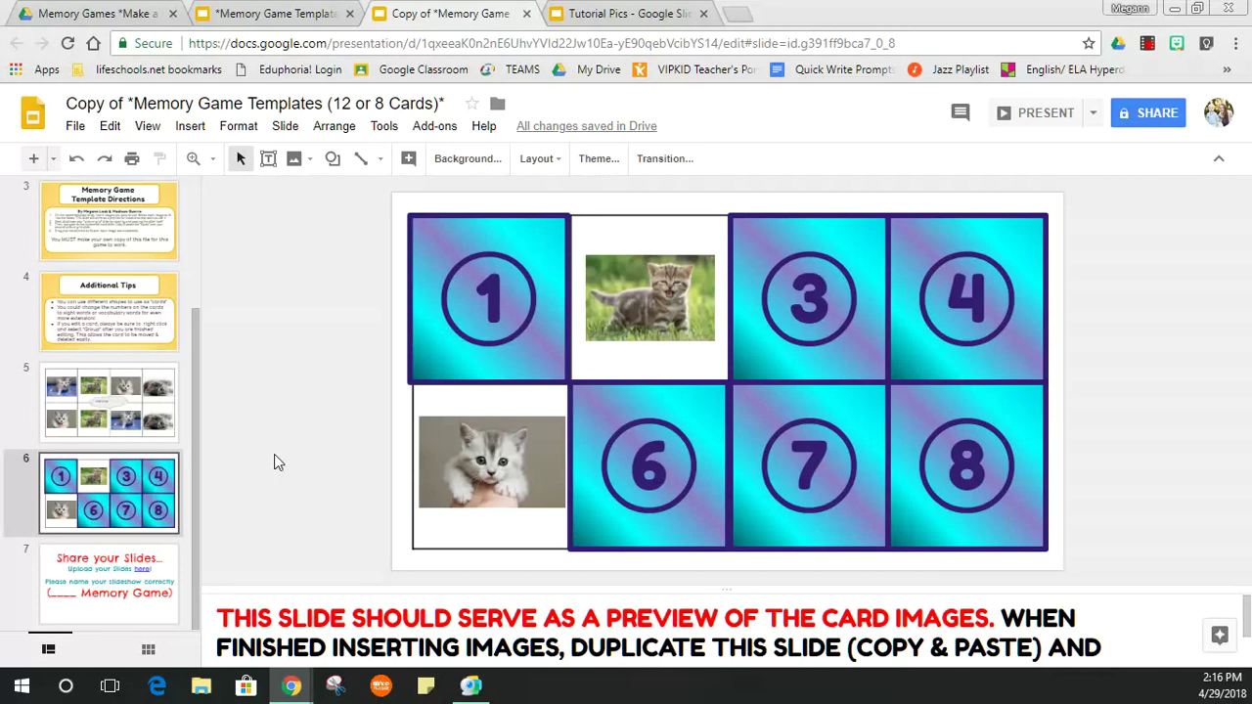
key(ctrl+z)
key(ctrl+z)
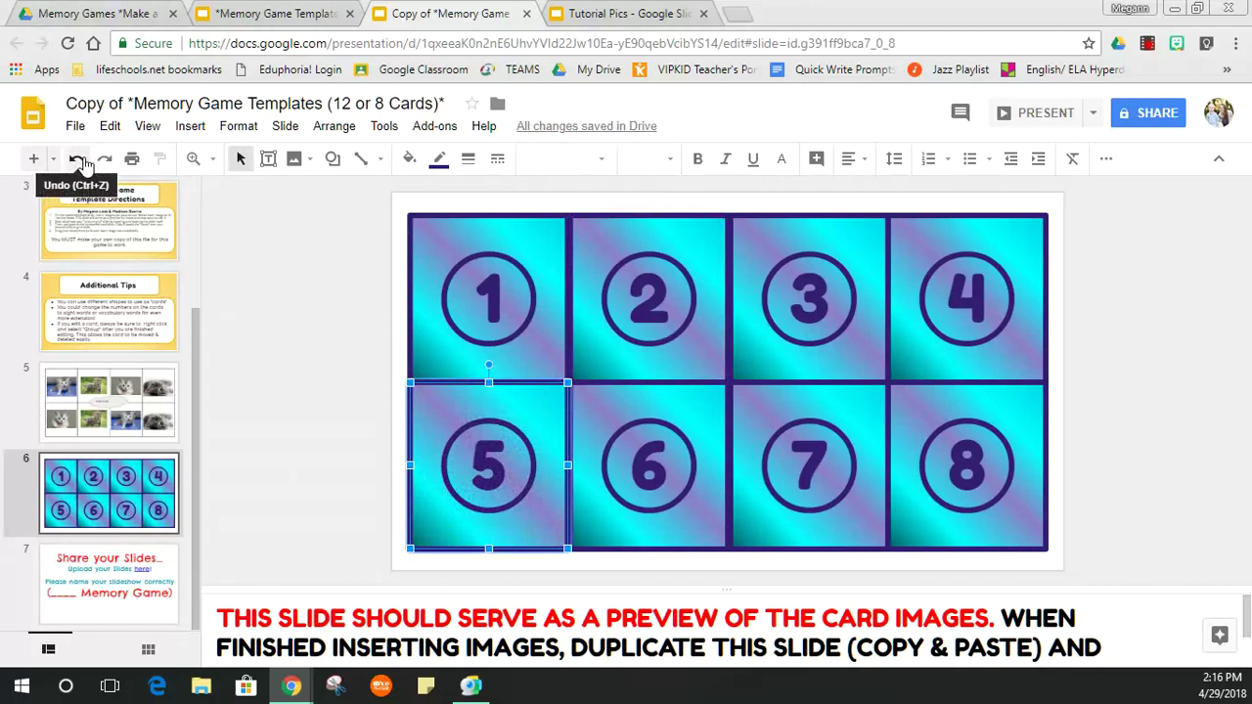
click(294, 300)
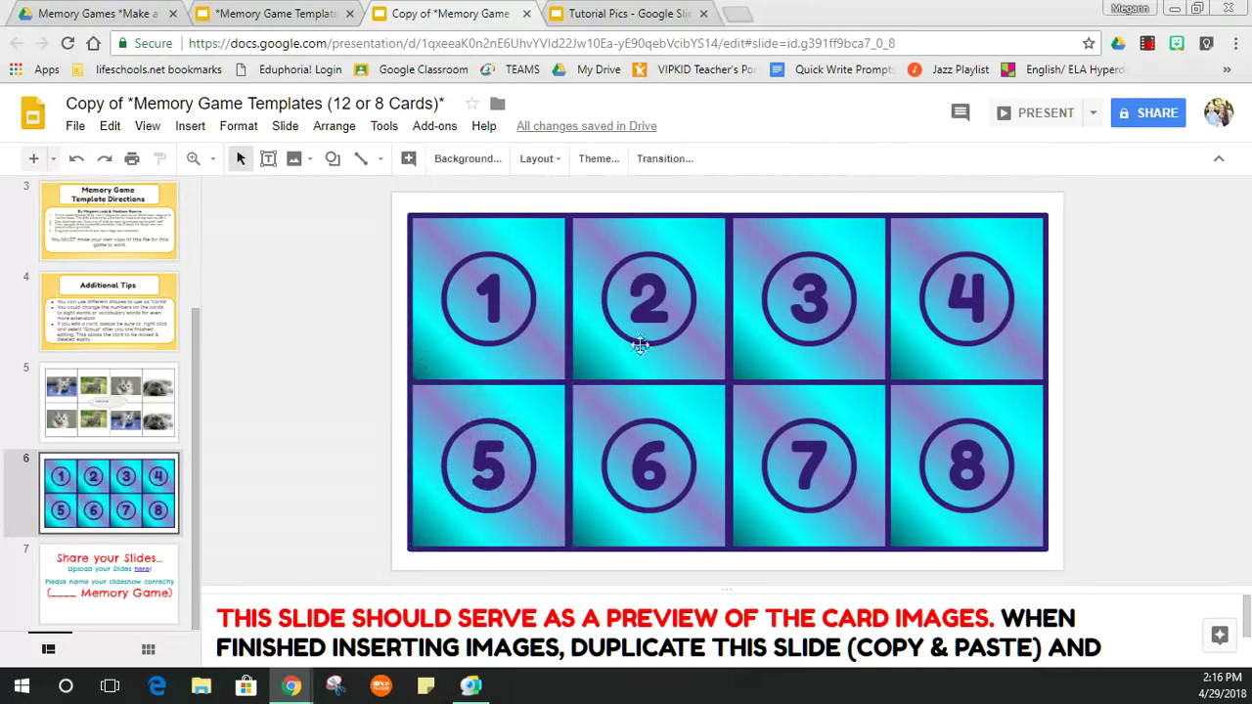
Remove cards 4 and 7 to reveal their kittens, then undo both removals.
click(1013, 360)
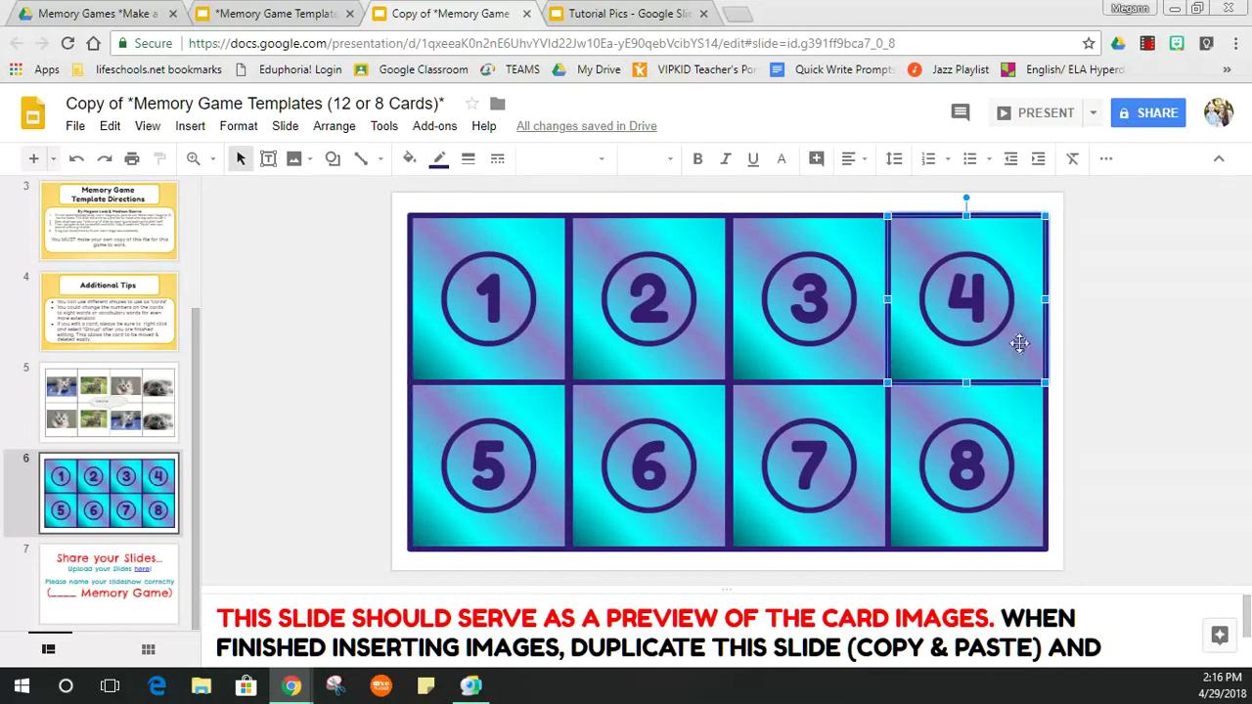
key(Delete)
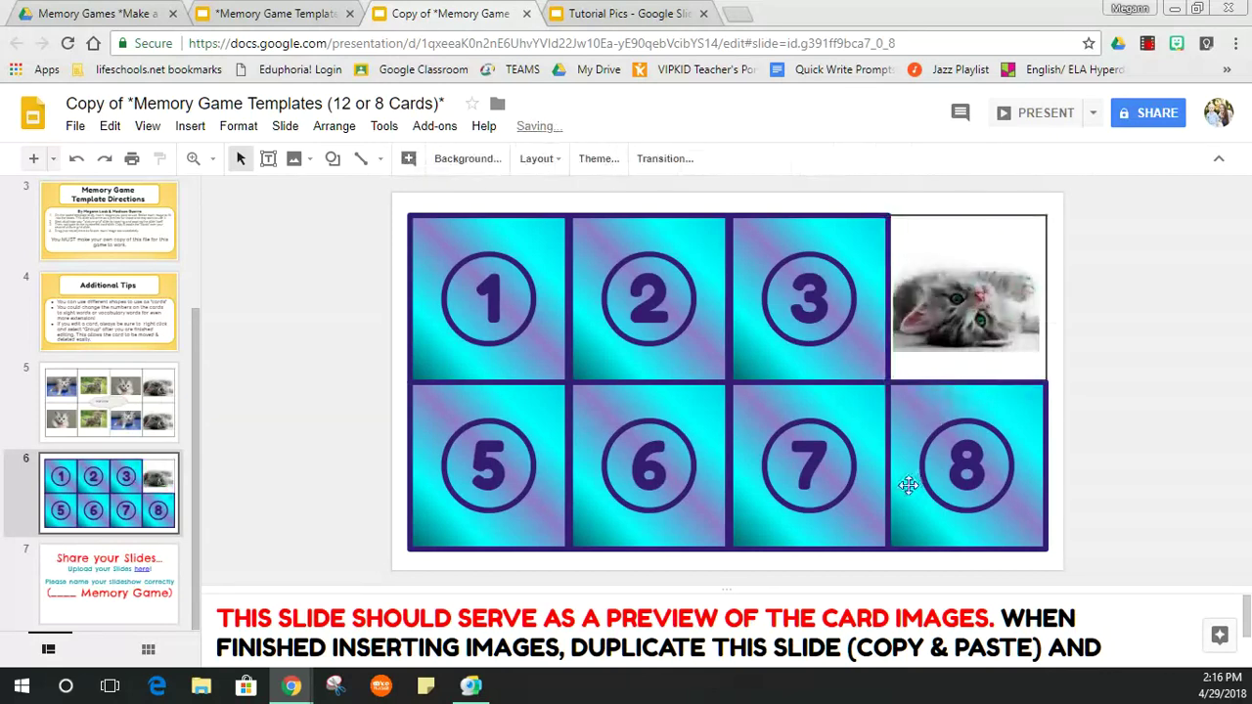
click(852, 529)
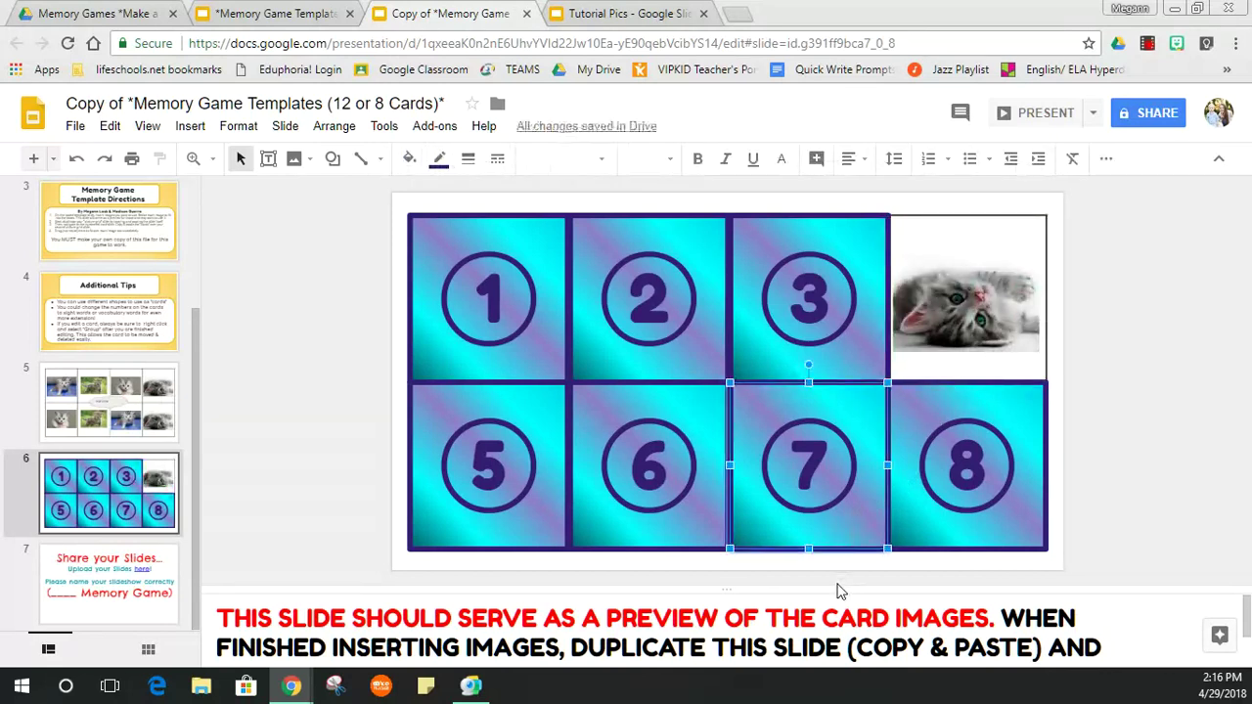
key(Delete)
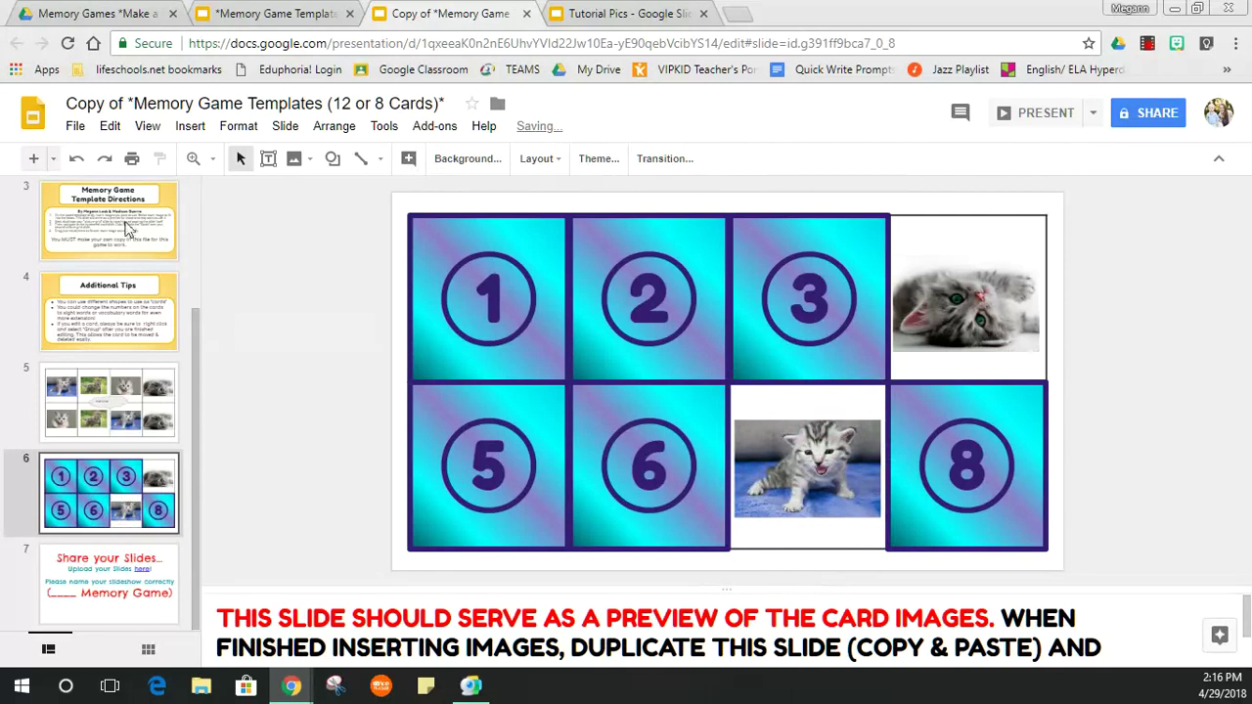
click(77, 164)
click(76, 165)
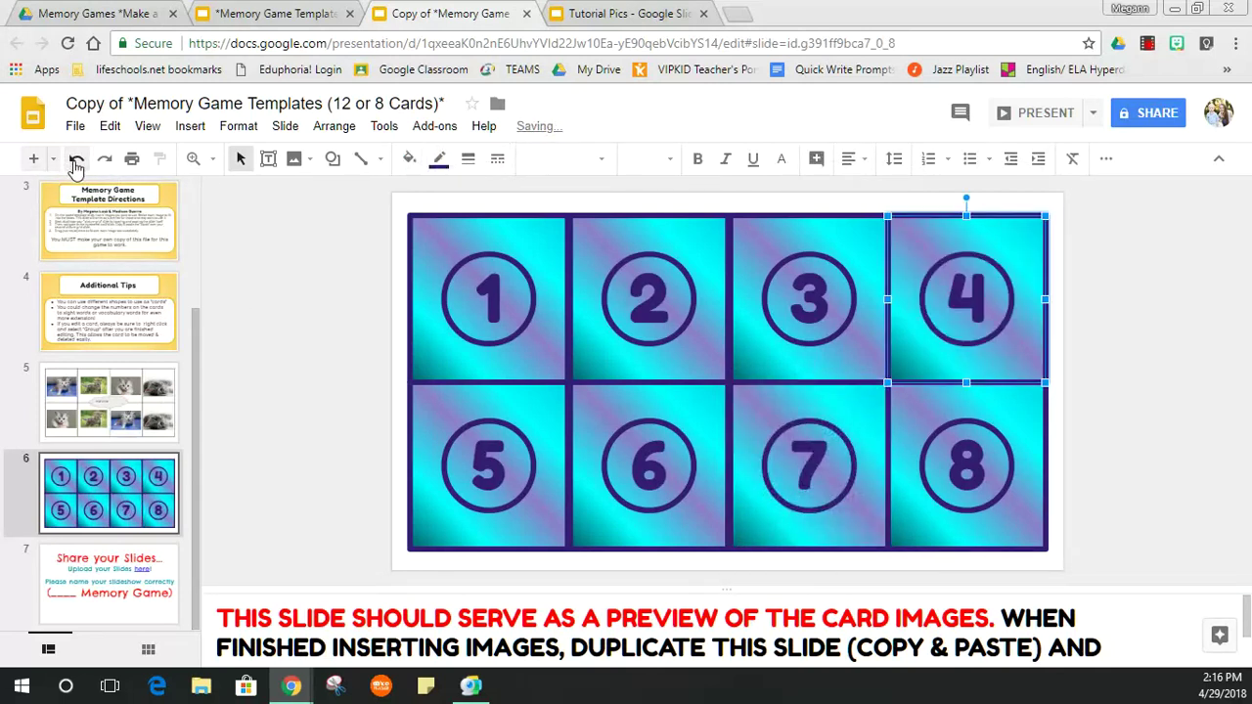
click(357, 326)
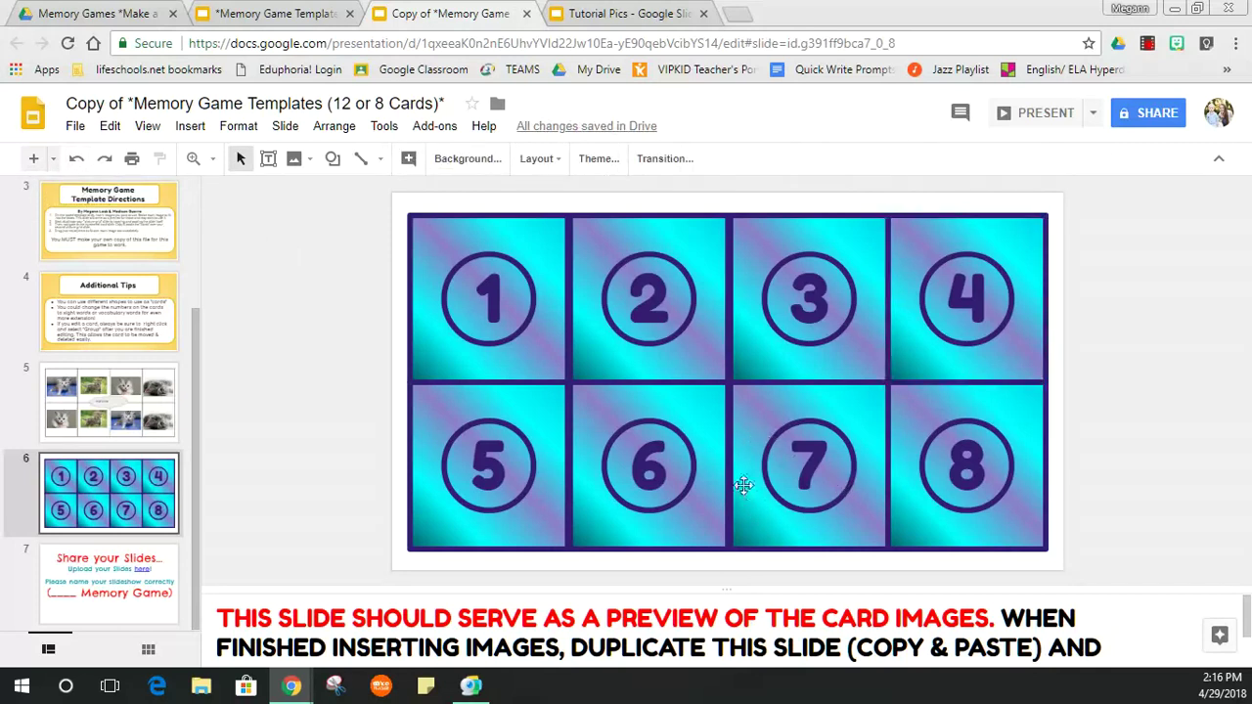
Reveal the kittens under cards 1 and 5, restore them, and open the Share your Slides slide.
click(544, 361)
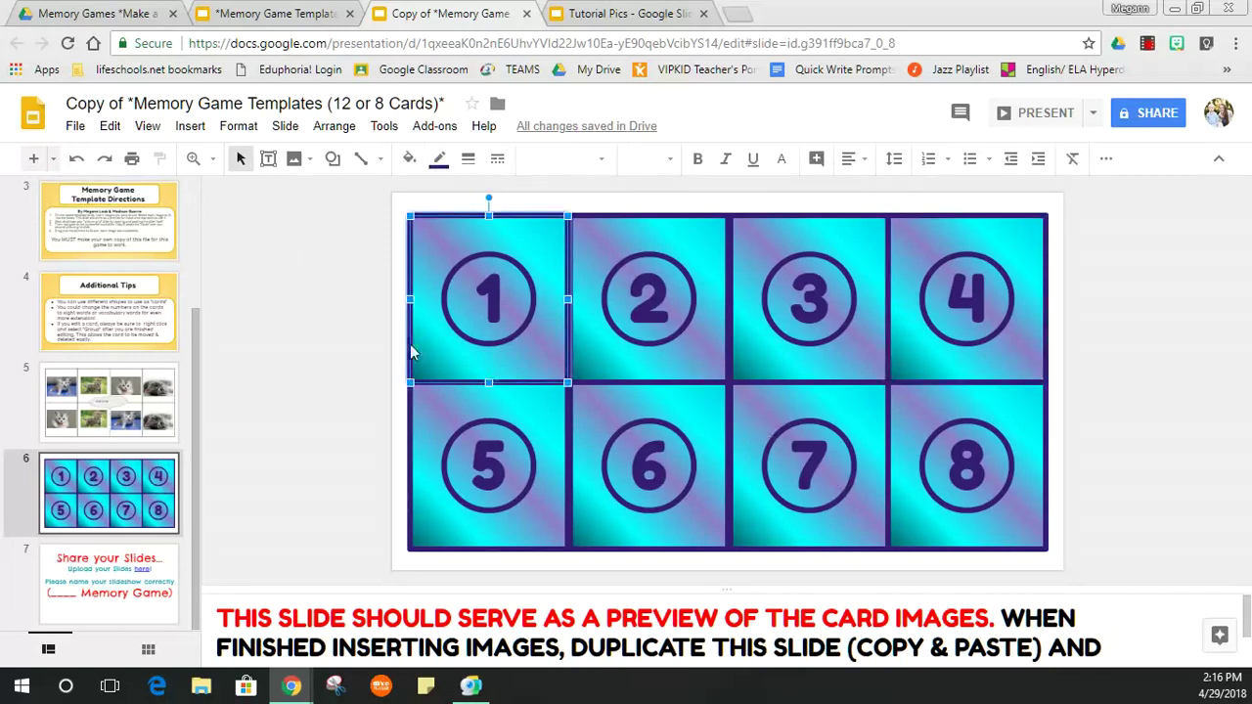
key(ctrl+v)
click(427, 519)
key(Delete)
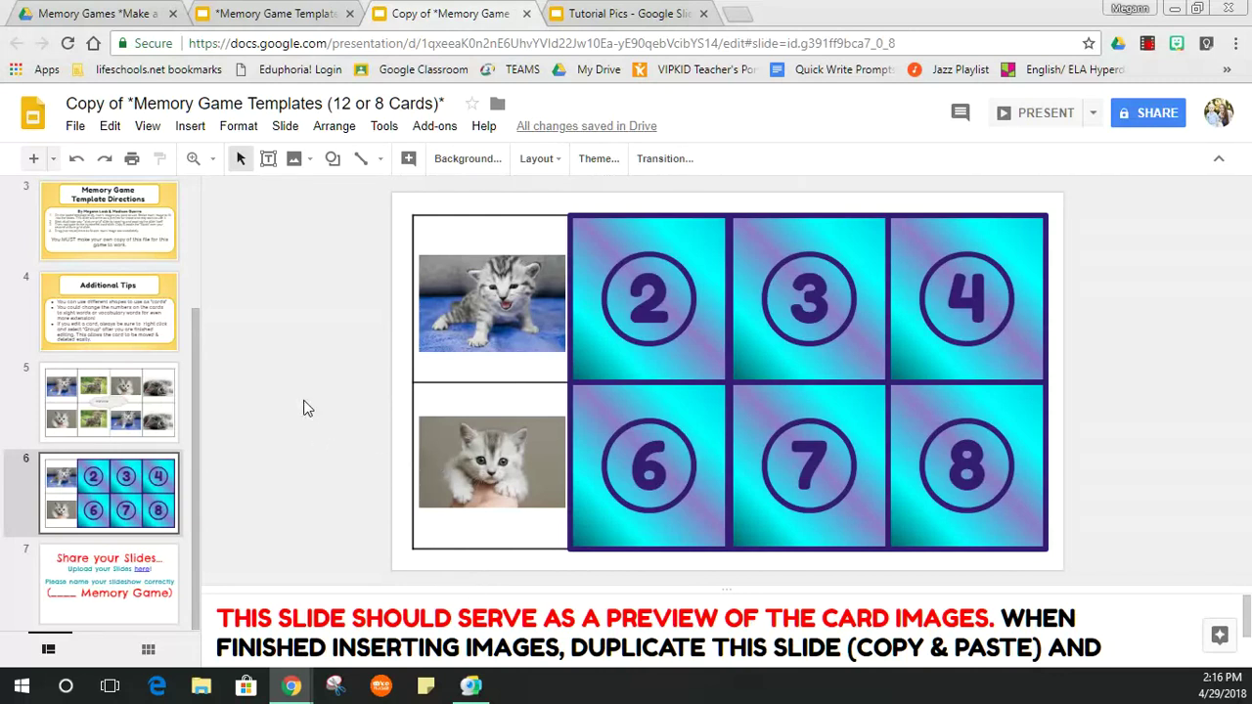
key(ctrl+z)
key(ctrl+z)
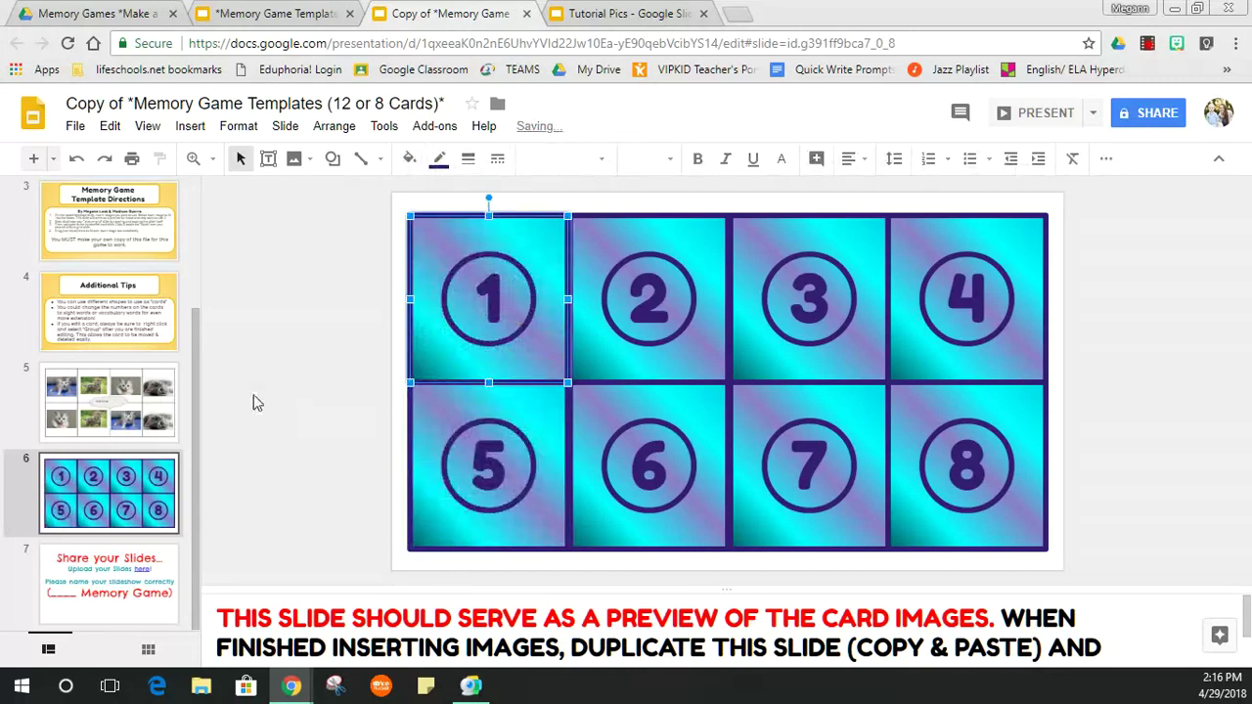
scroll(111, 440, up, 1)
scroll(111, 440, up, 2)
scroll(110, 441, down, 3)
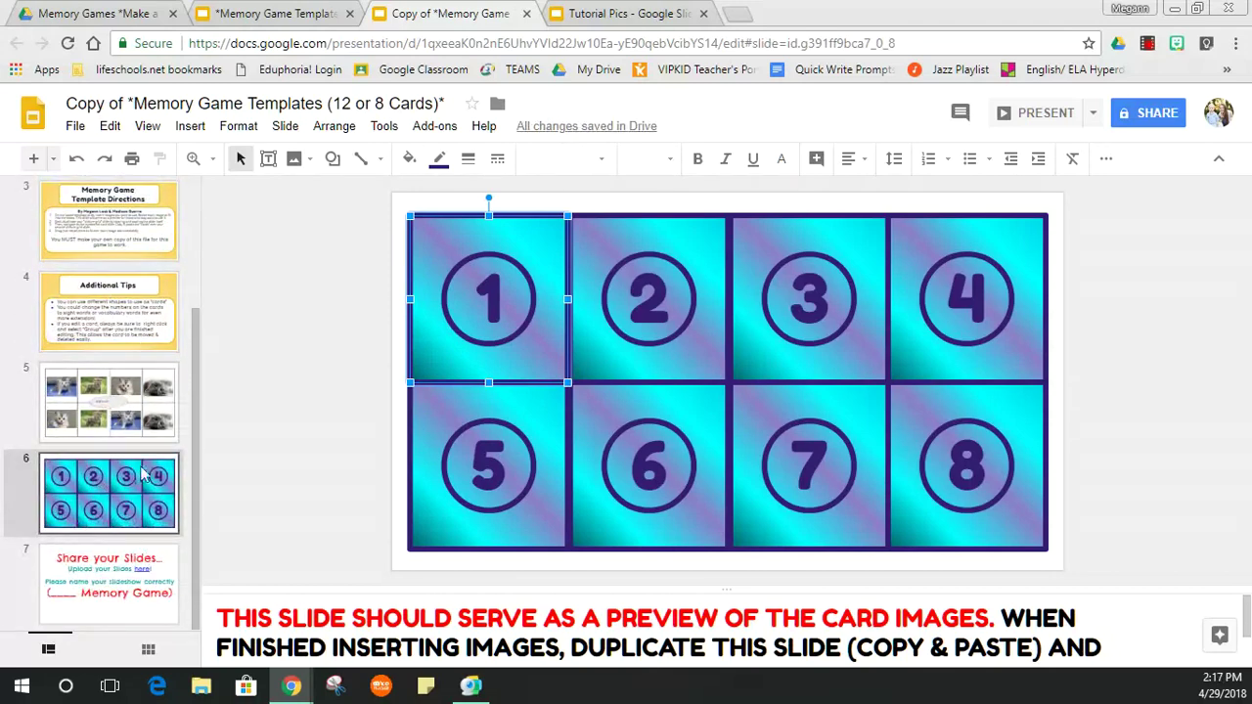
click(141, 599)
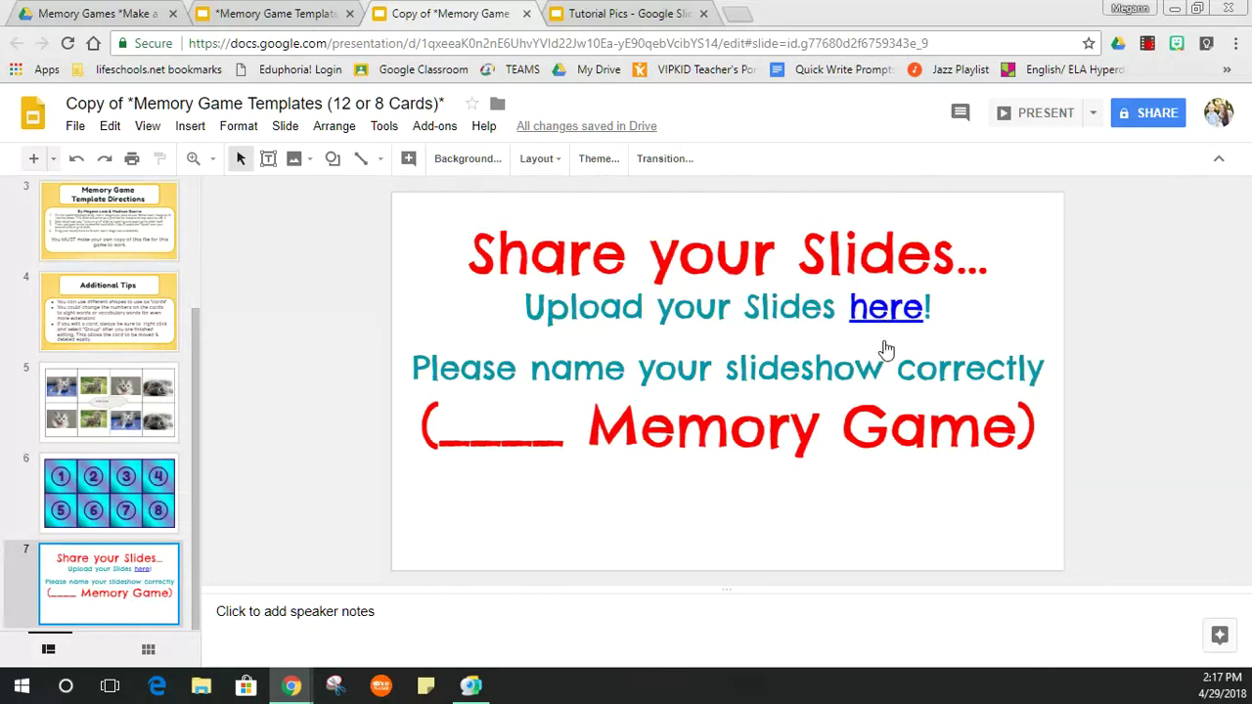
Check where the 'here' link on the Share your Slides slide points.
click(887, 309)
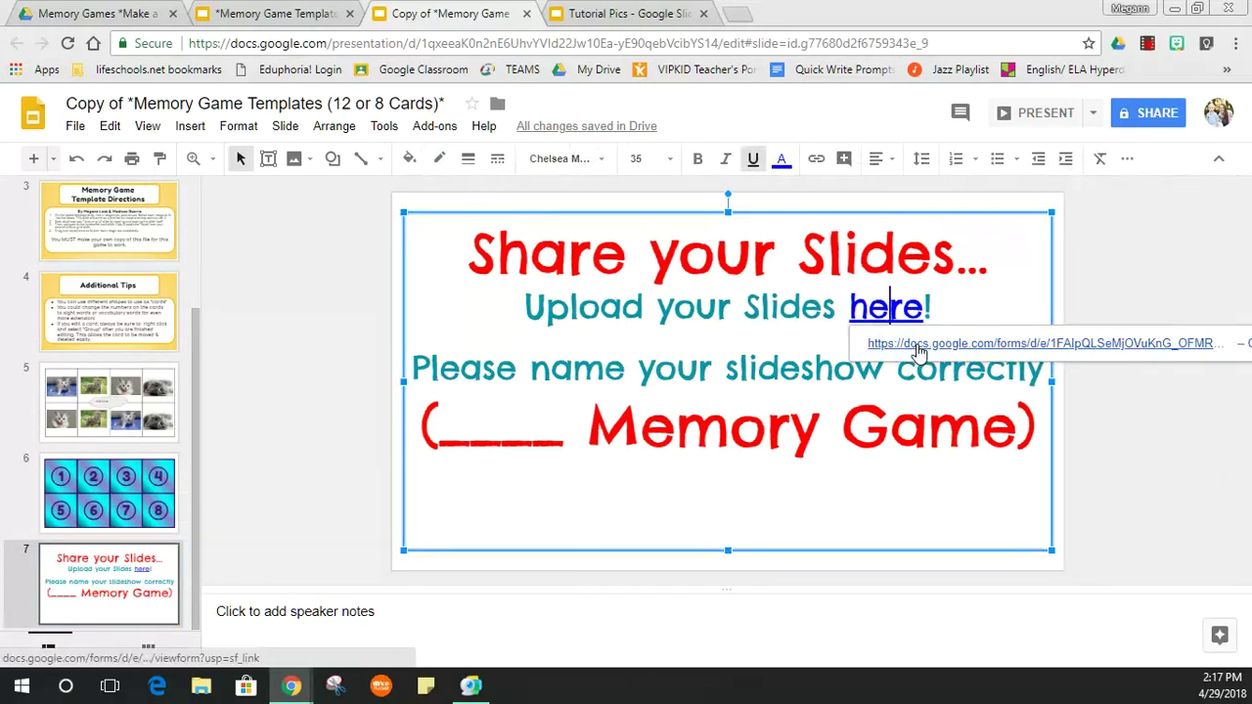
click(229, 469)
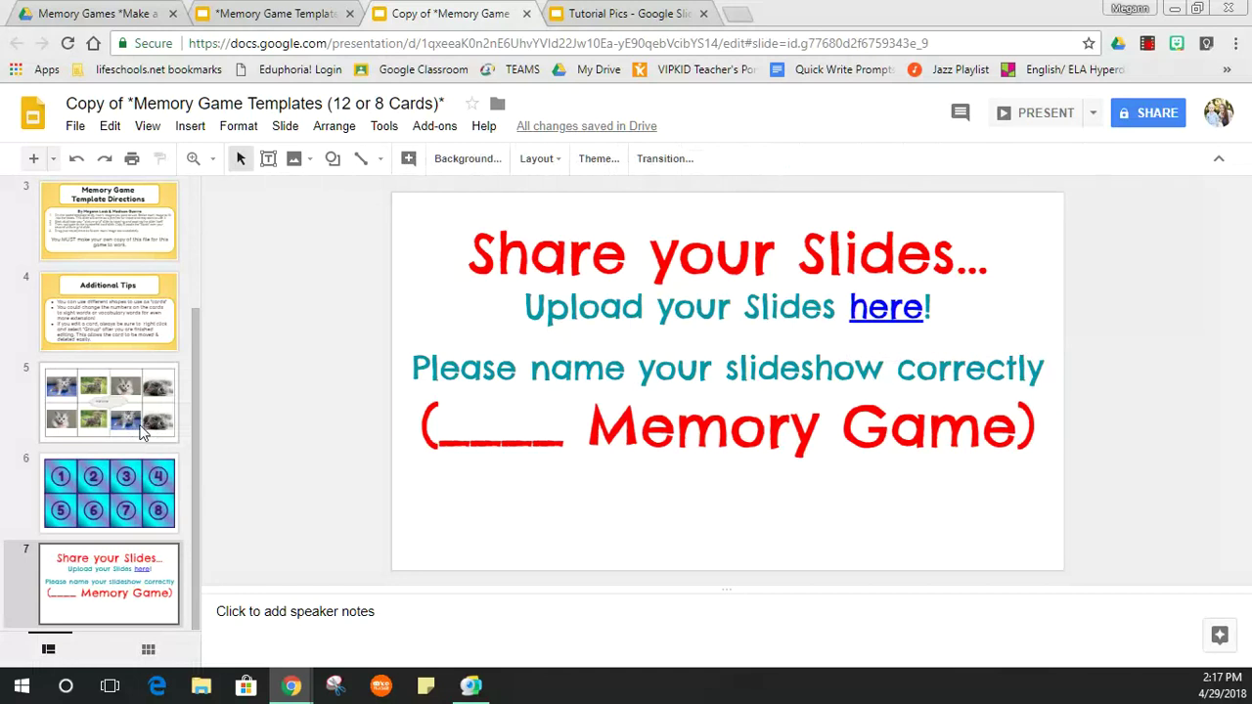
scroll(142, 421, up, 3)
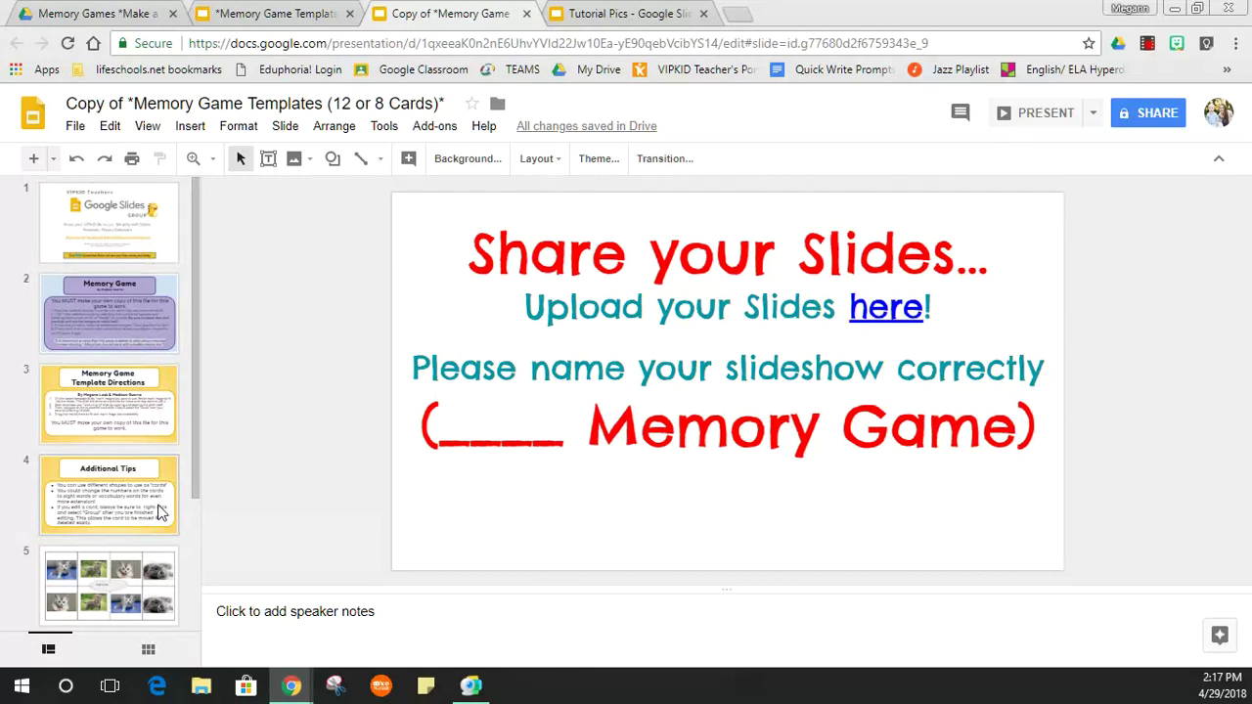
scroll(116, 399, down, 2)
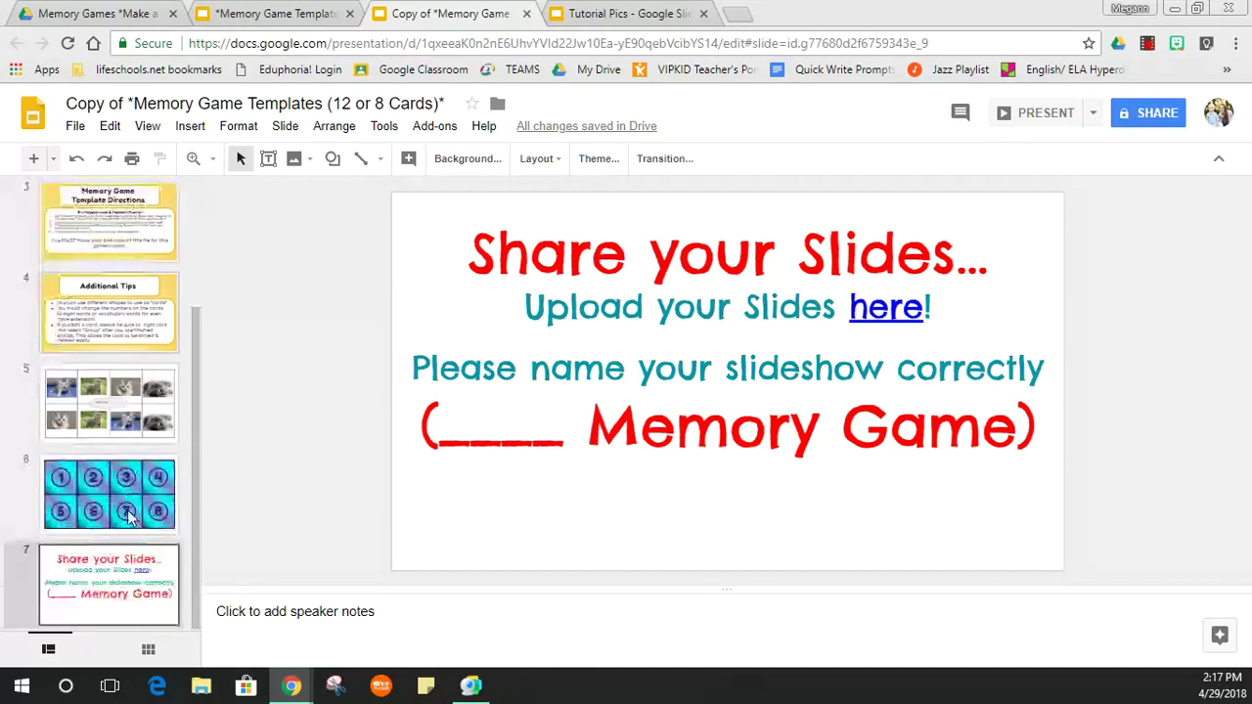
Replace slide 5's speaker notes with 'SOURCE: Videos and Props'.
click(115, 399)
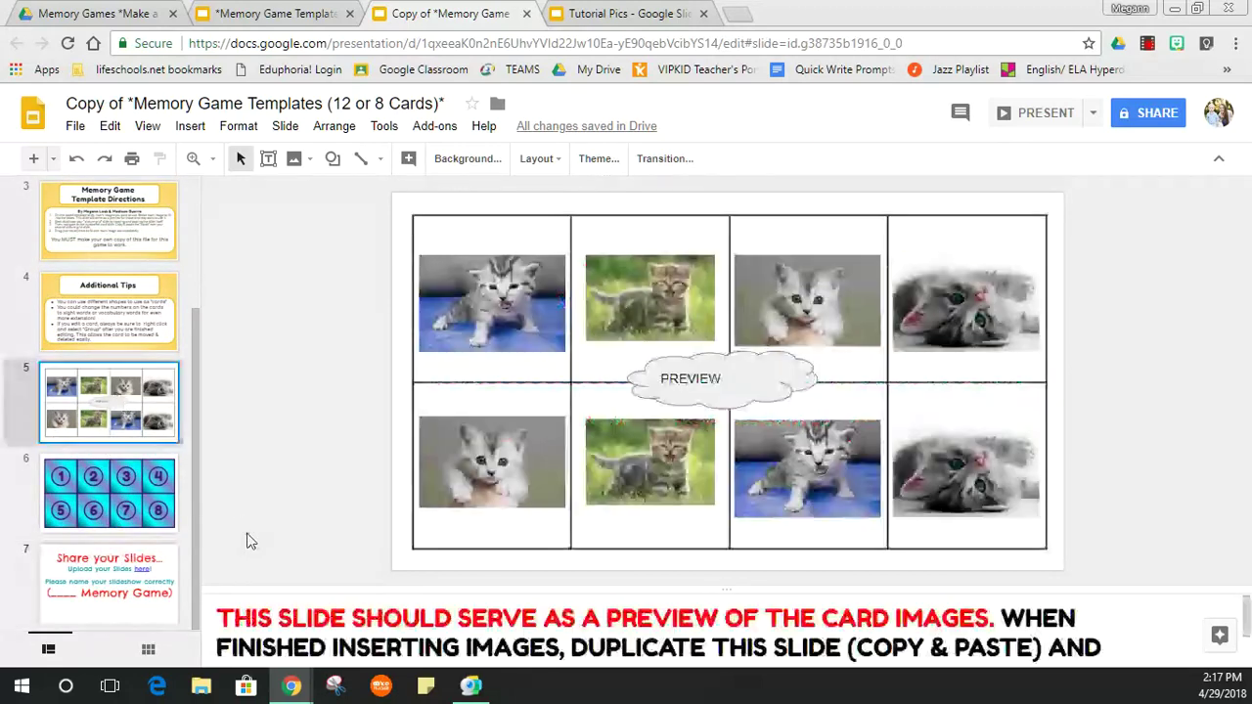
click(531, 647)
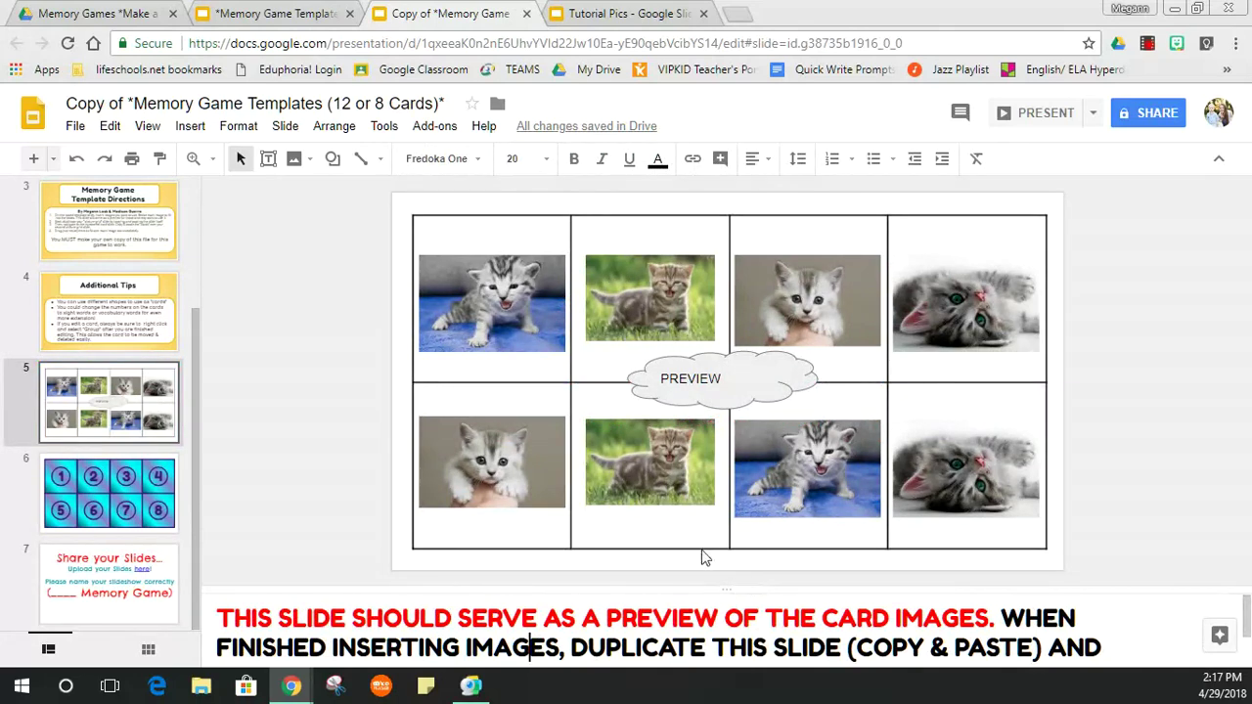
key(ctrl+a)
text(SOUR)
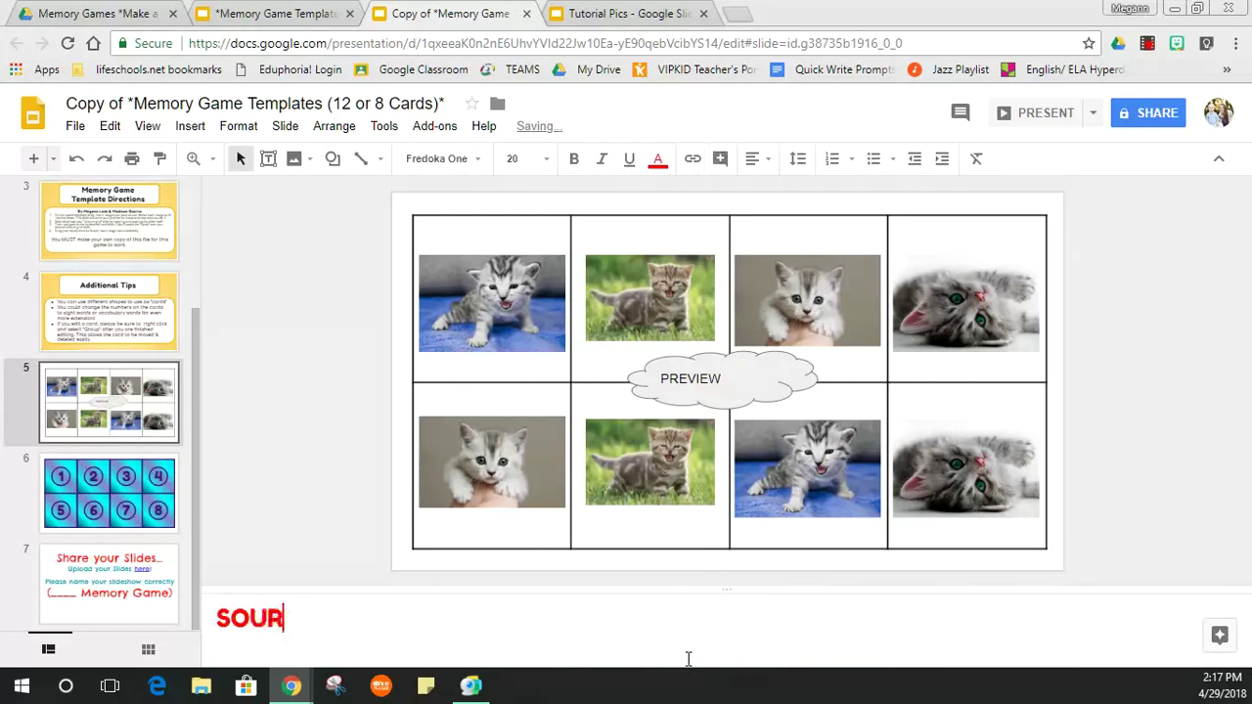
text(CE: Video)
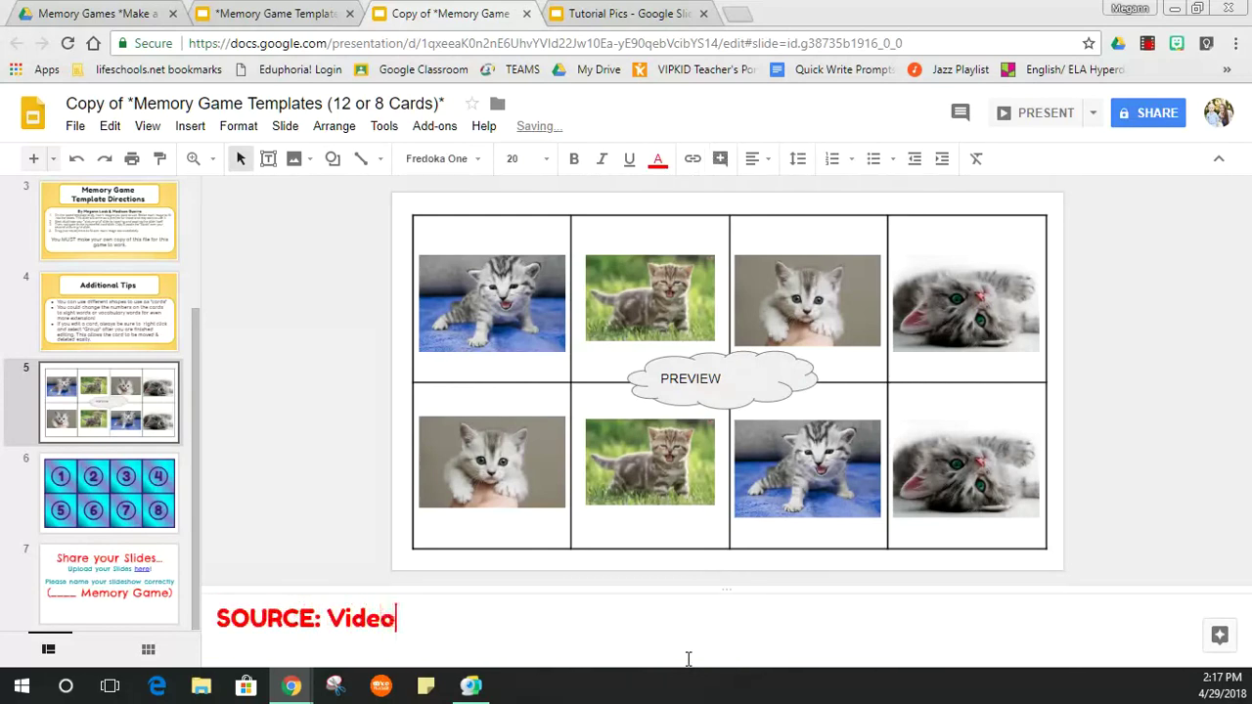
text(s and Props)
key(Return)
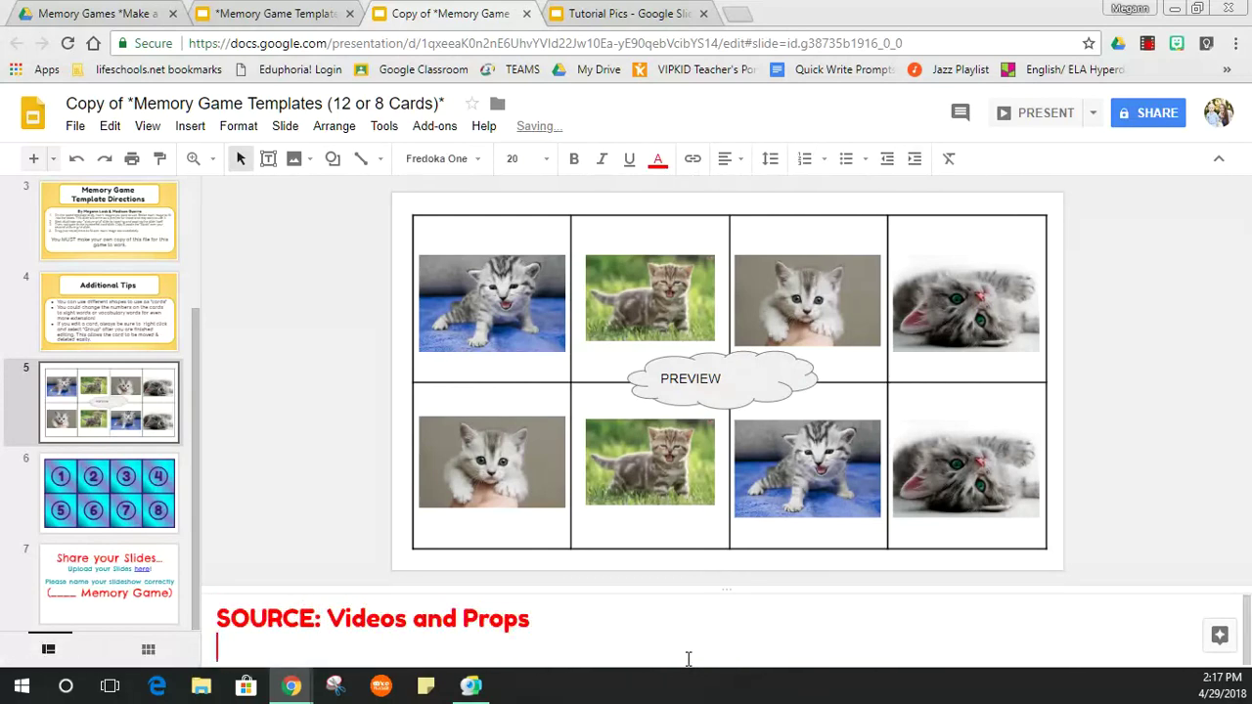
click(246, 423)
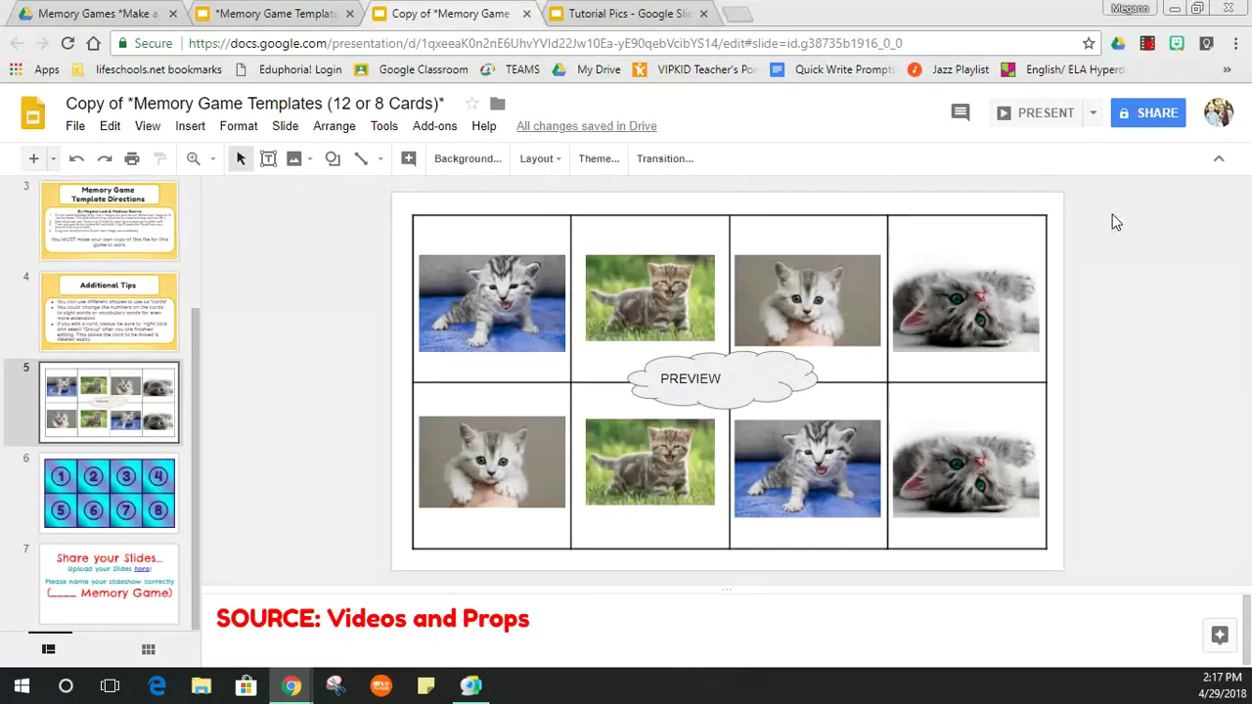
Close the memory game and open the 12 Piece Landscape template from the Puzzle Templates folder.
click(526, 14)
click(113, 14)
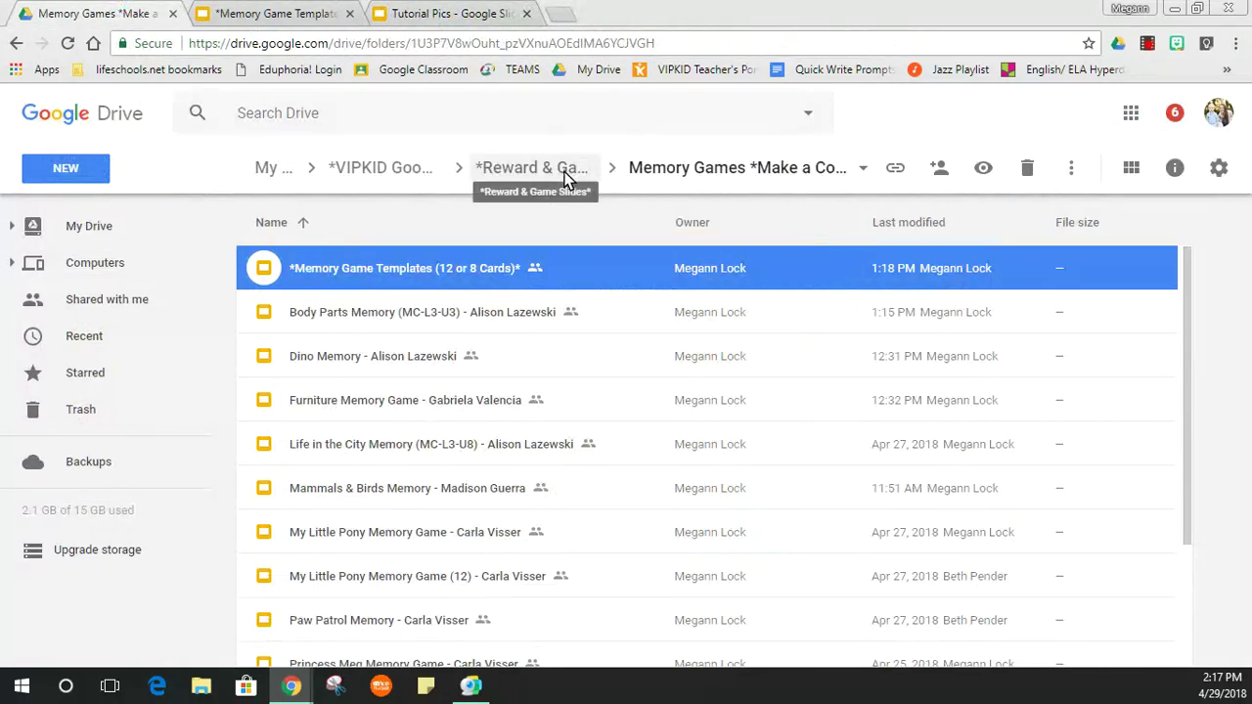
click(565, 176)
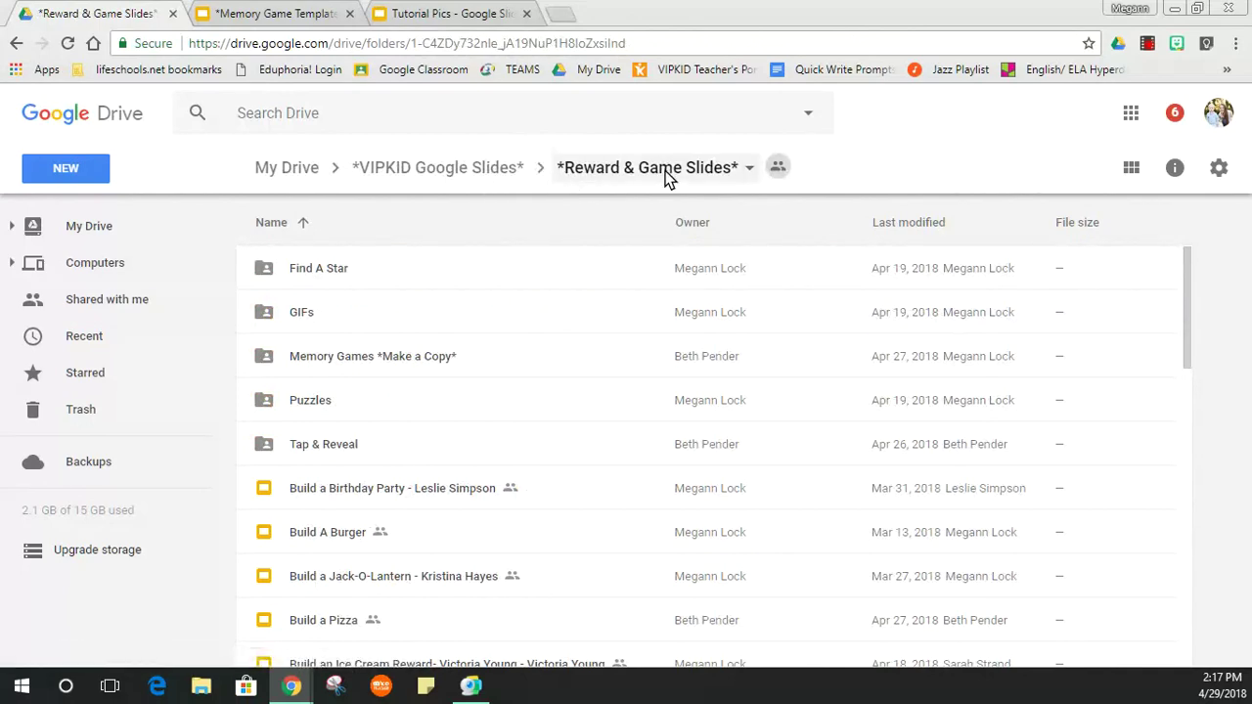
double_click(323, 409)
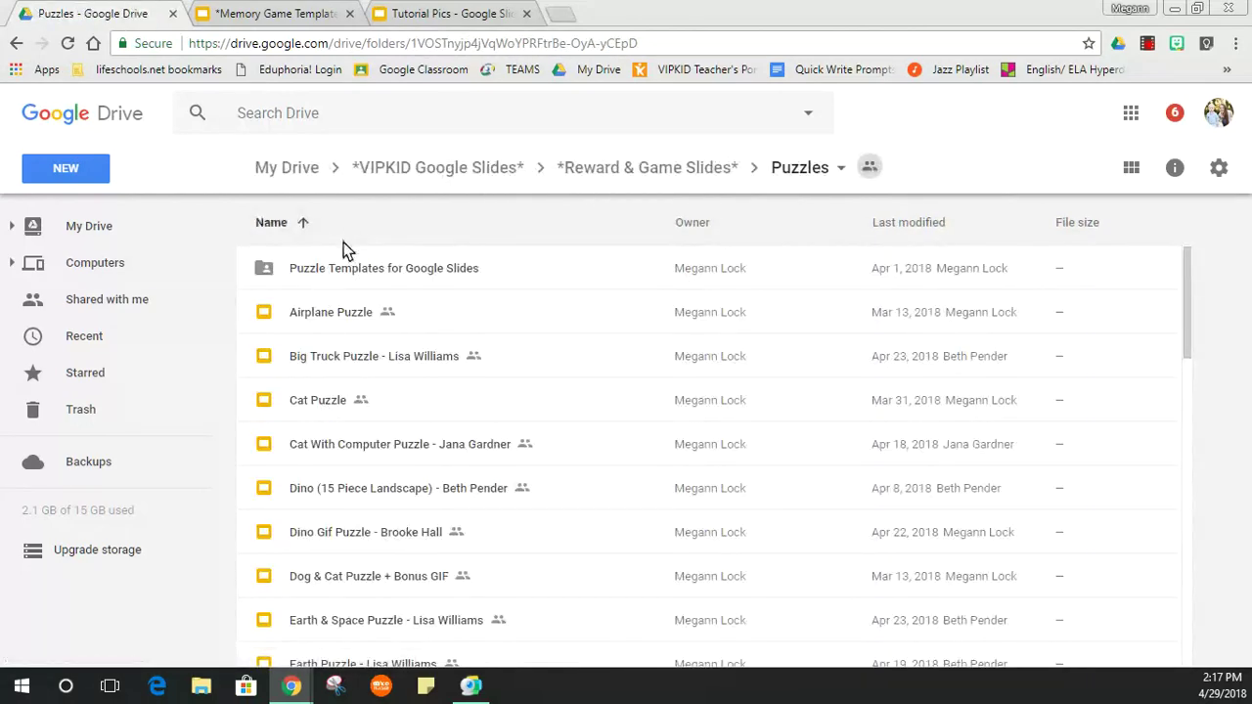
double_click(383, 268)
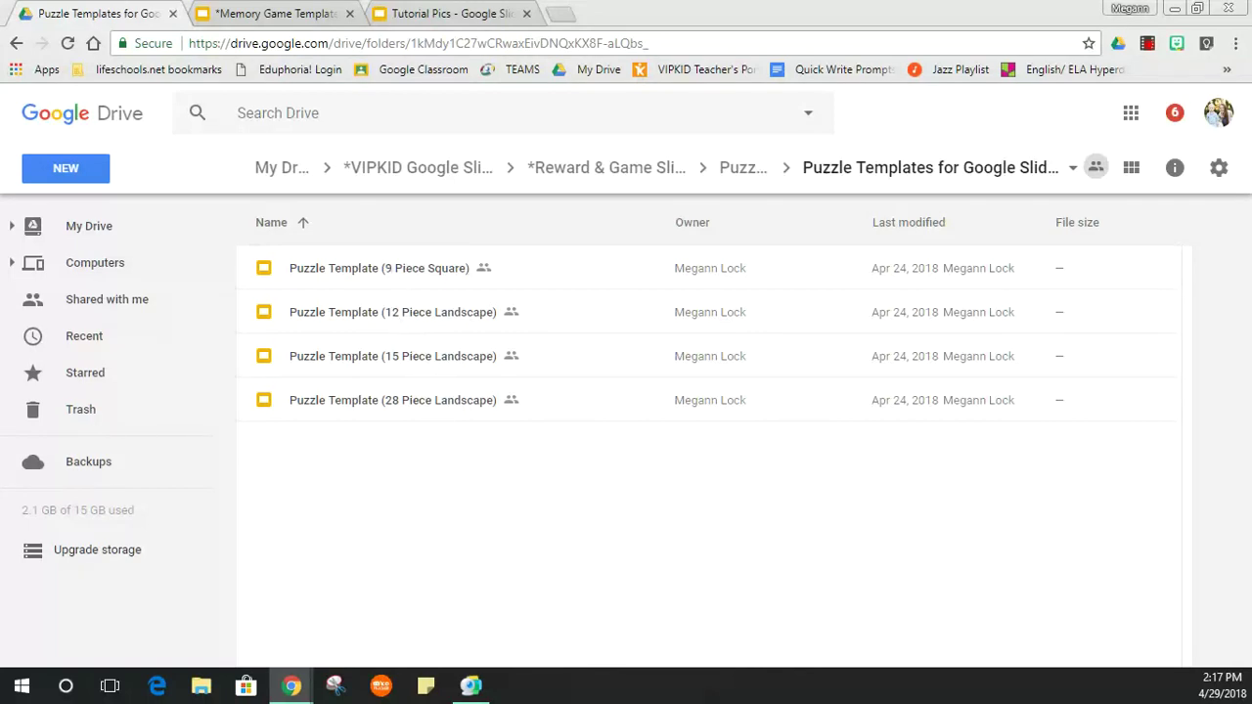
double_click(407, 329)
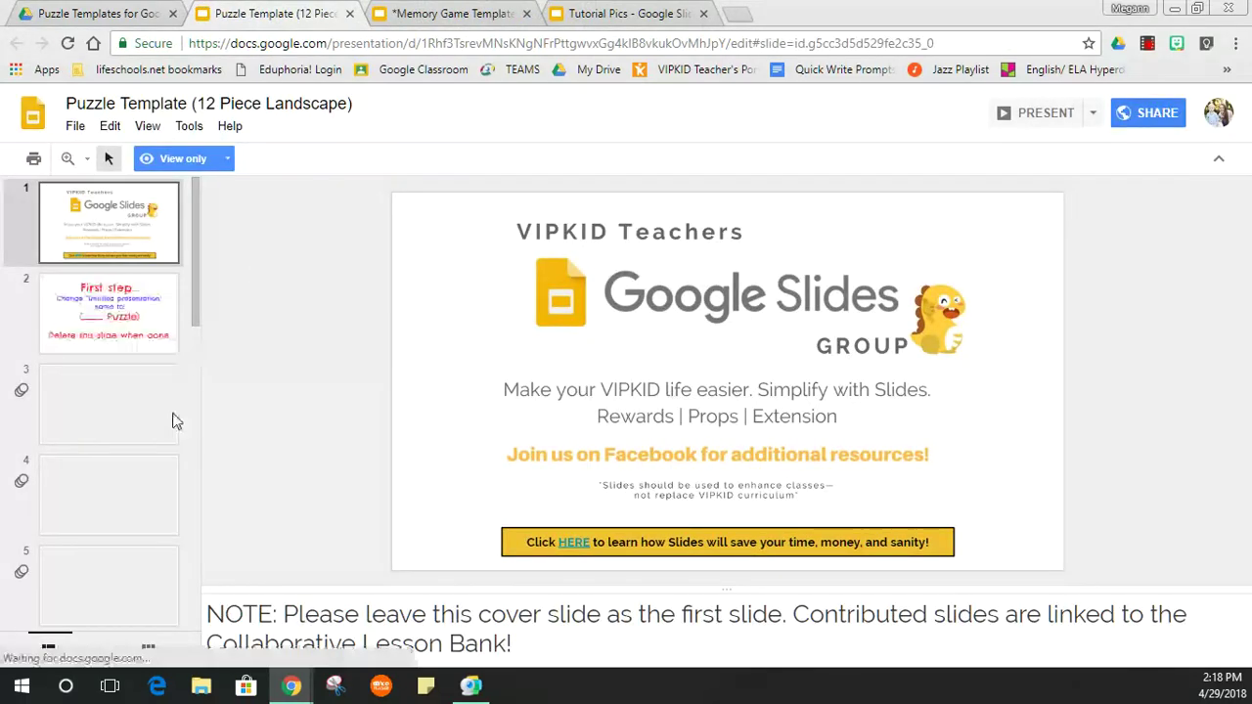
click(113, 502)
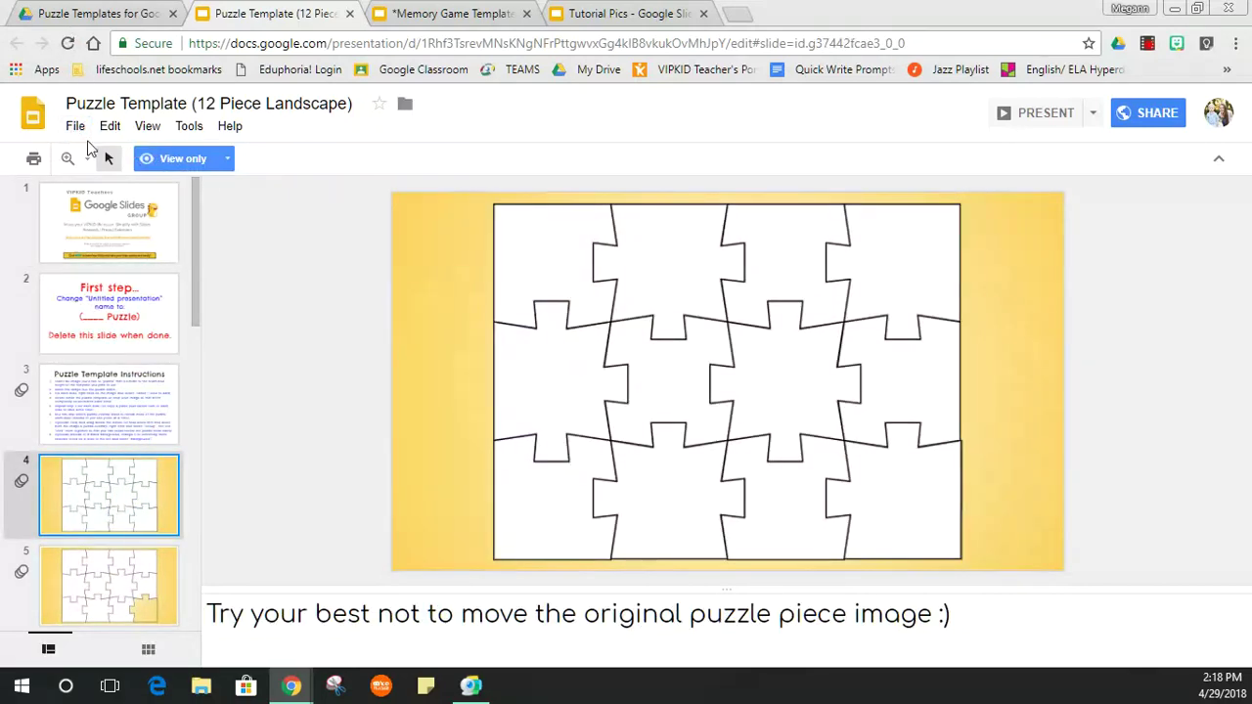
click(80, 15)
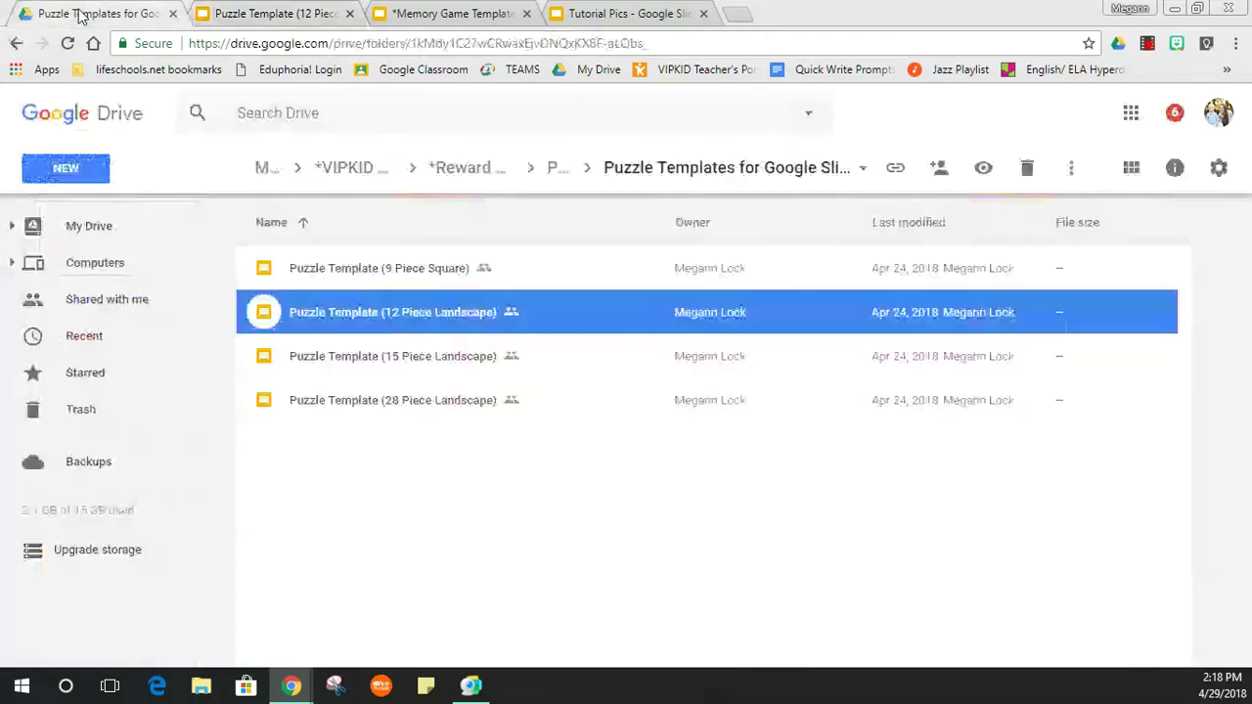
Make a copy of Puzzle Template (12 Piece Landscape) and locate it in My Drive.
right_click(392, 311)
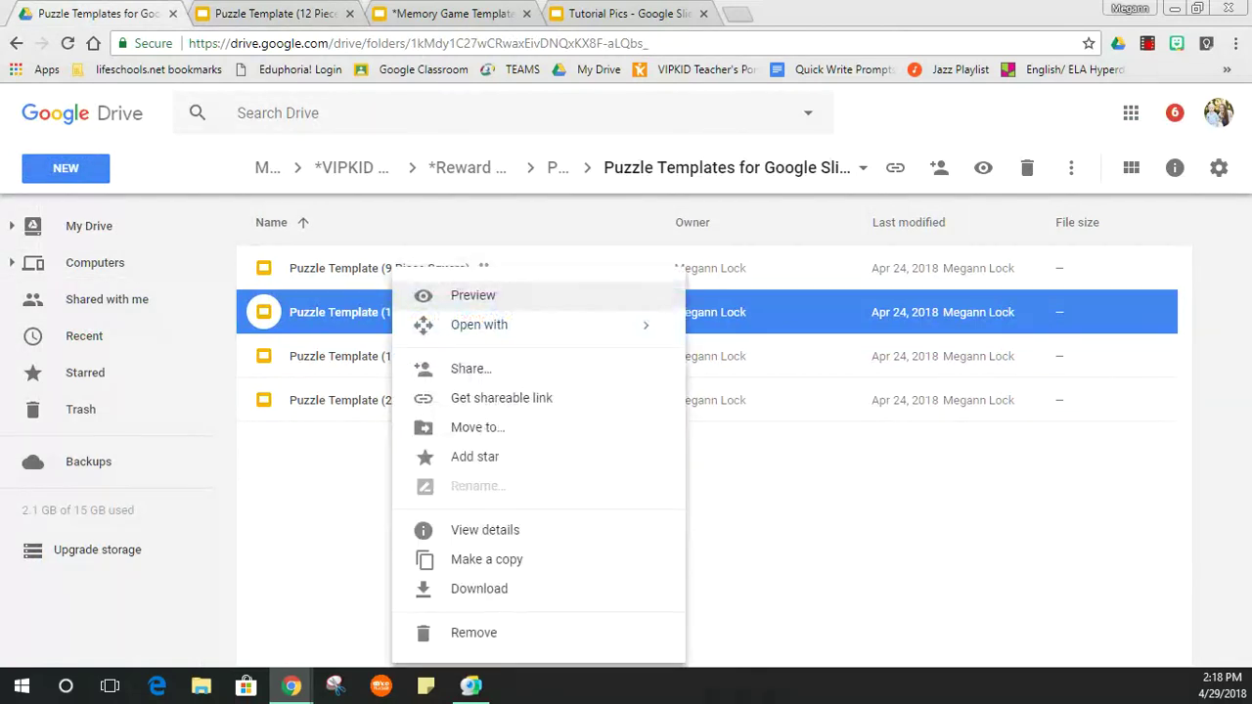
click(470, 560)
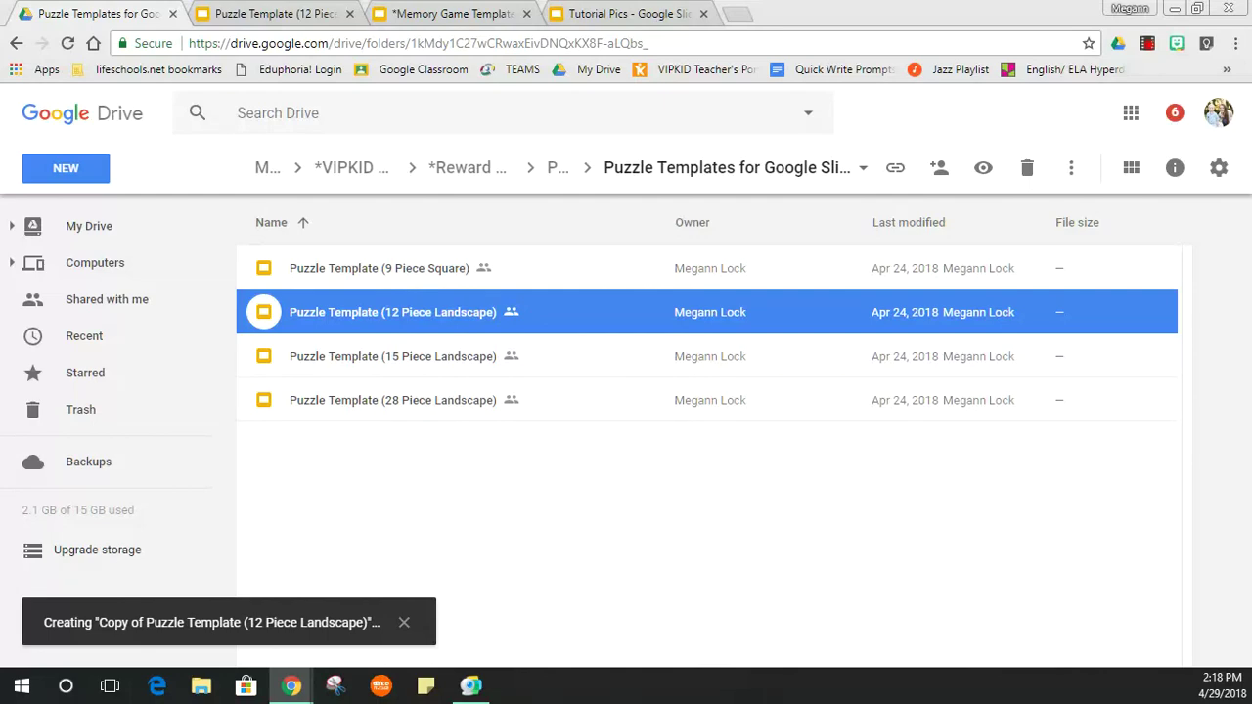
click(453, 617)
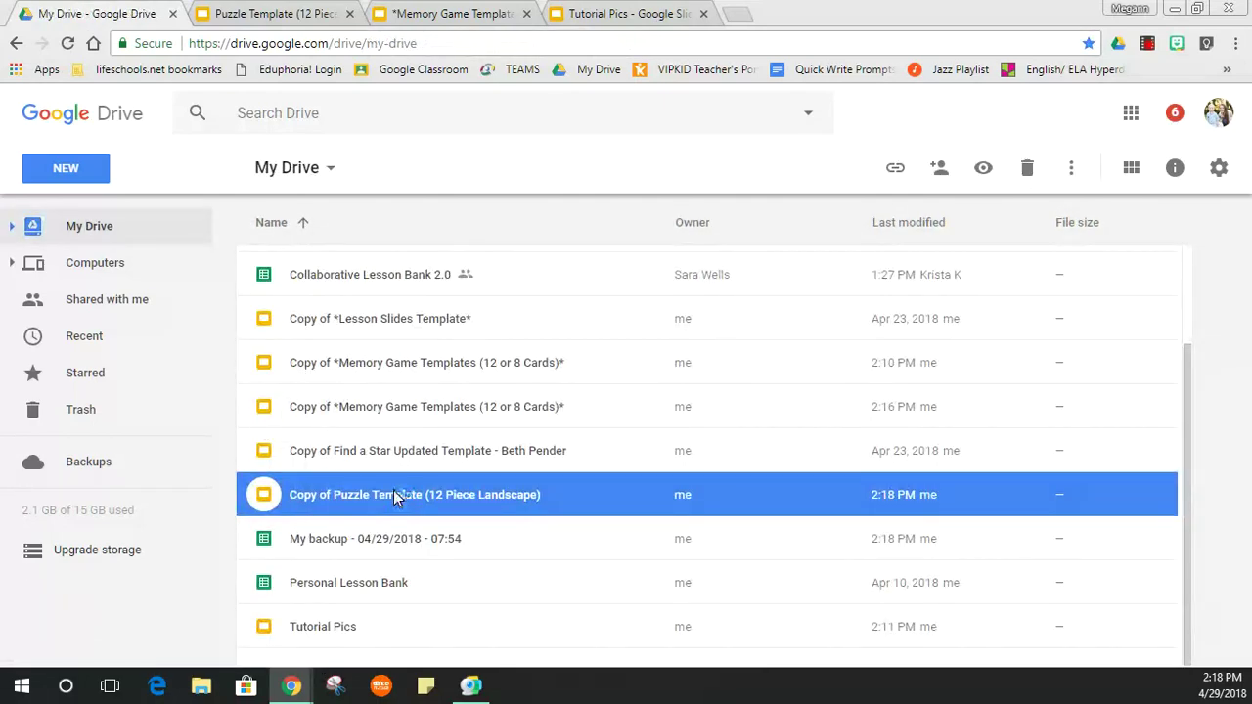
Open the copied template, close the view-only original, and view slides 3 and 4.
double_click(393, 494)
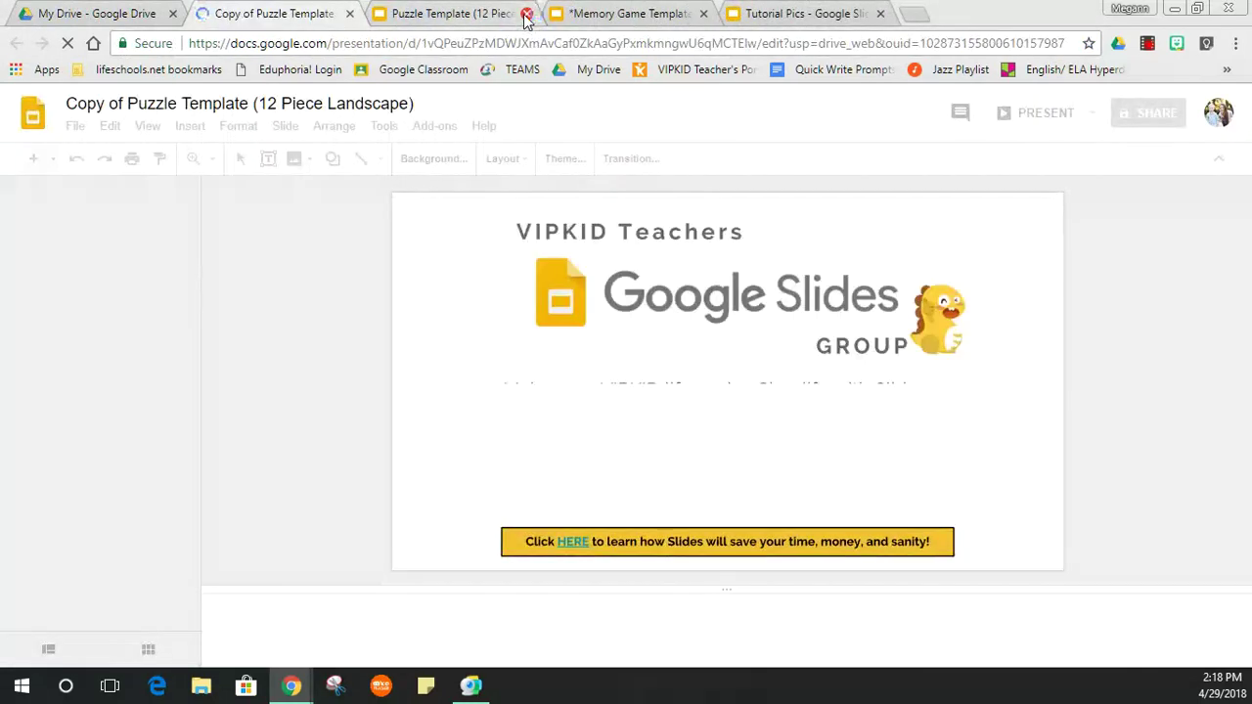
click(526, 12)
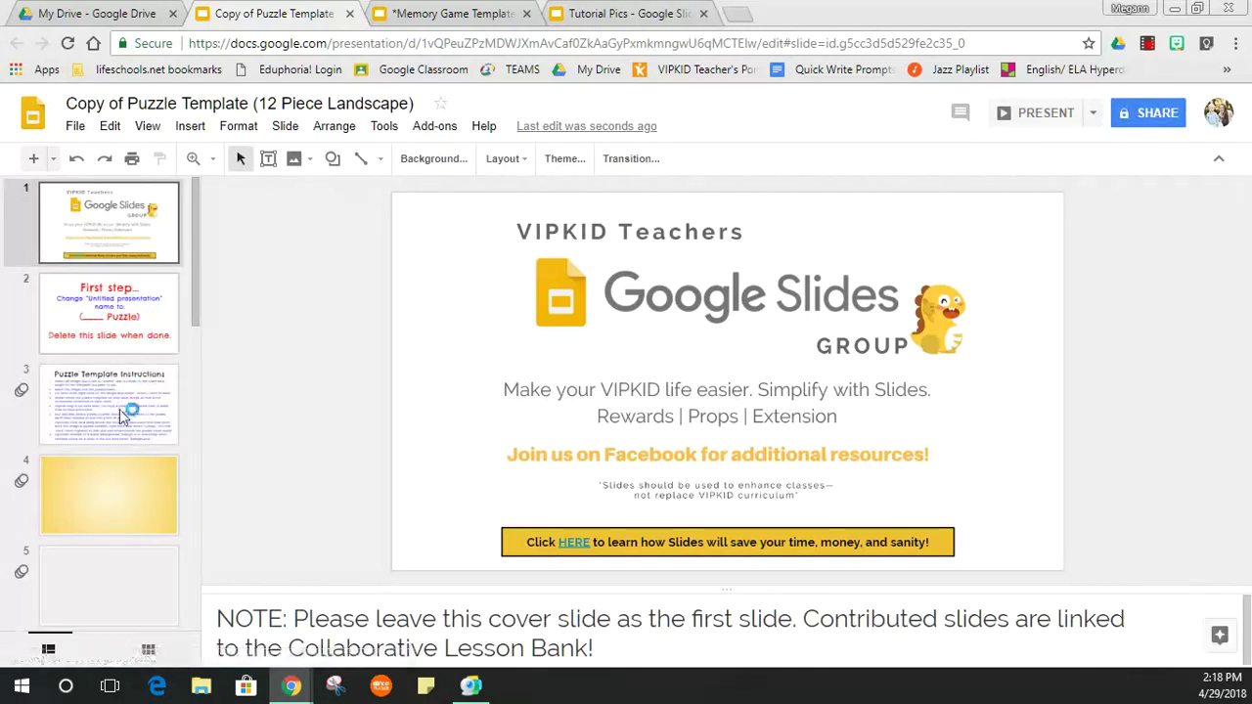
click(146, 396)
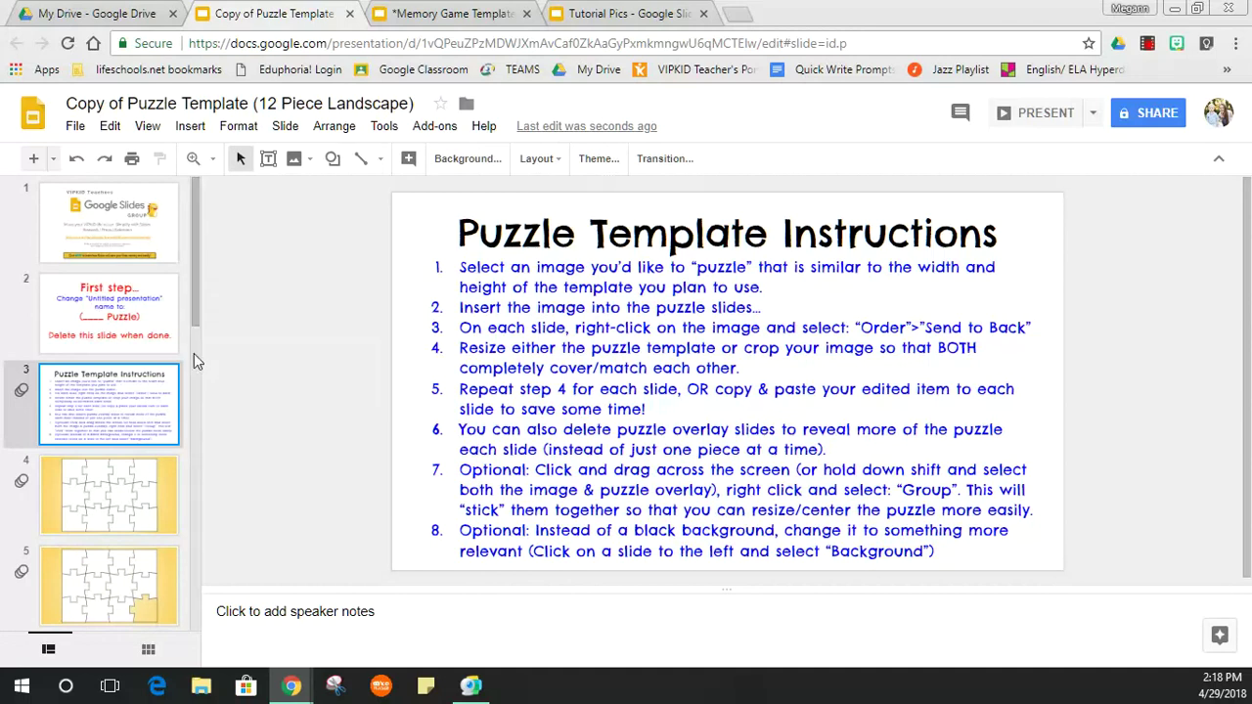
click(154, 470)
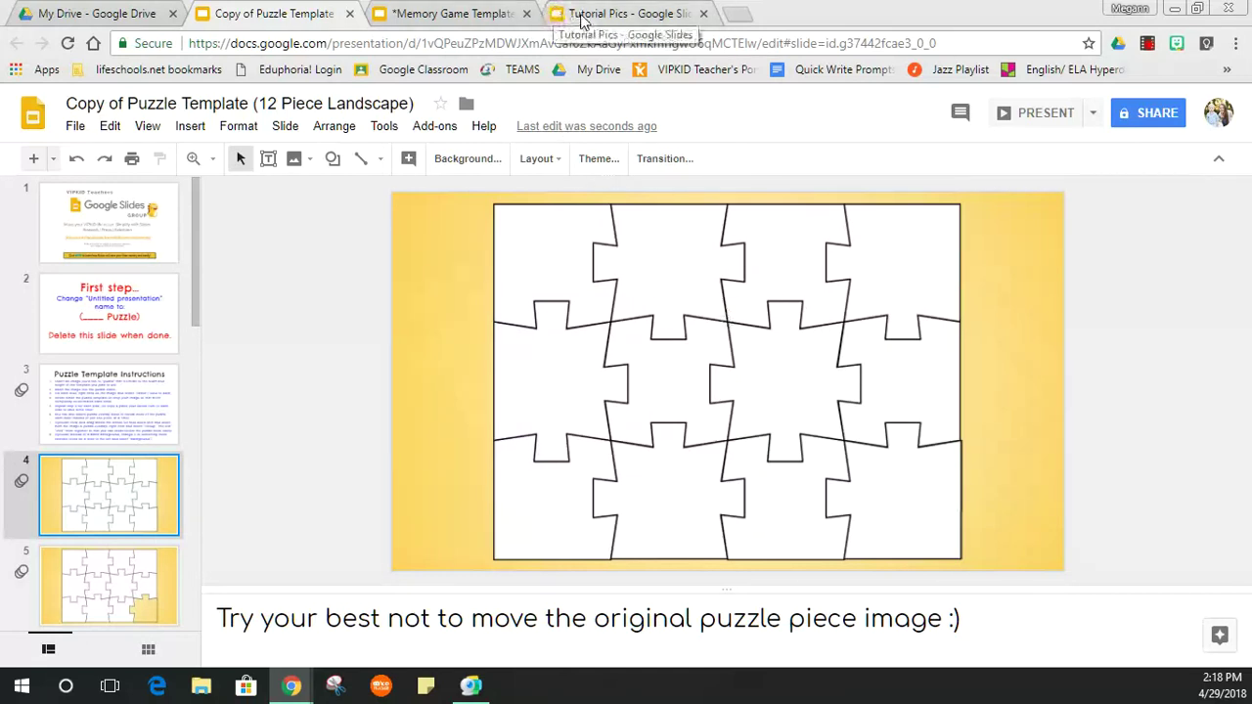
Copy the kitten-on-blue-blanket photo from Tutorial Pics slide 1, then go to puzzle slide 5.
click(621, 14)
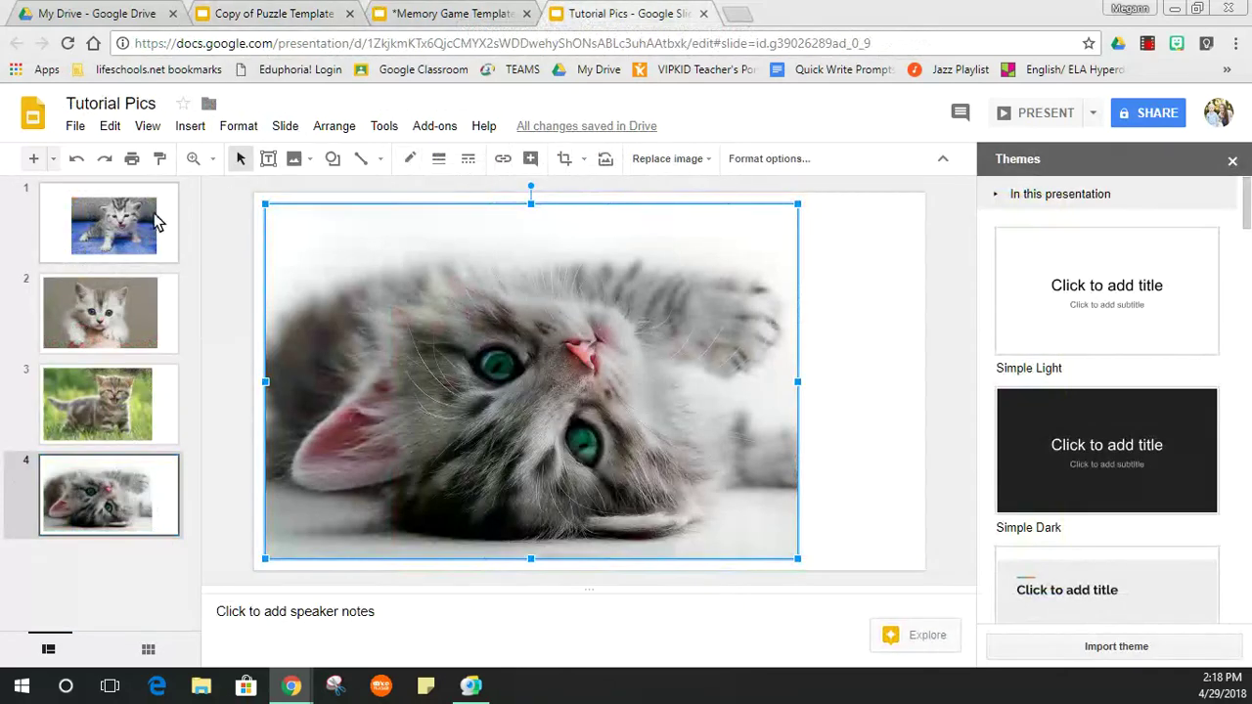
click(483, 362)
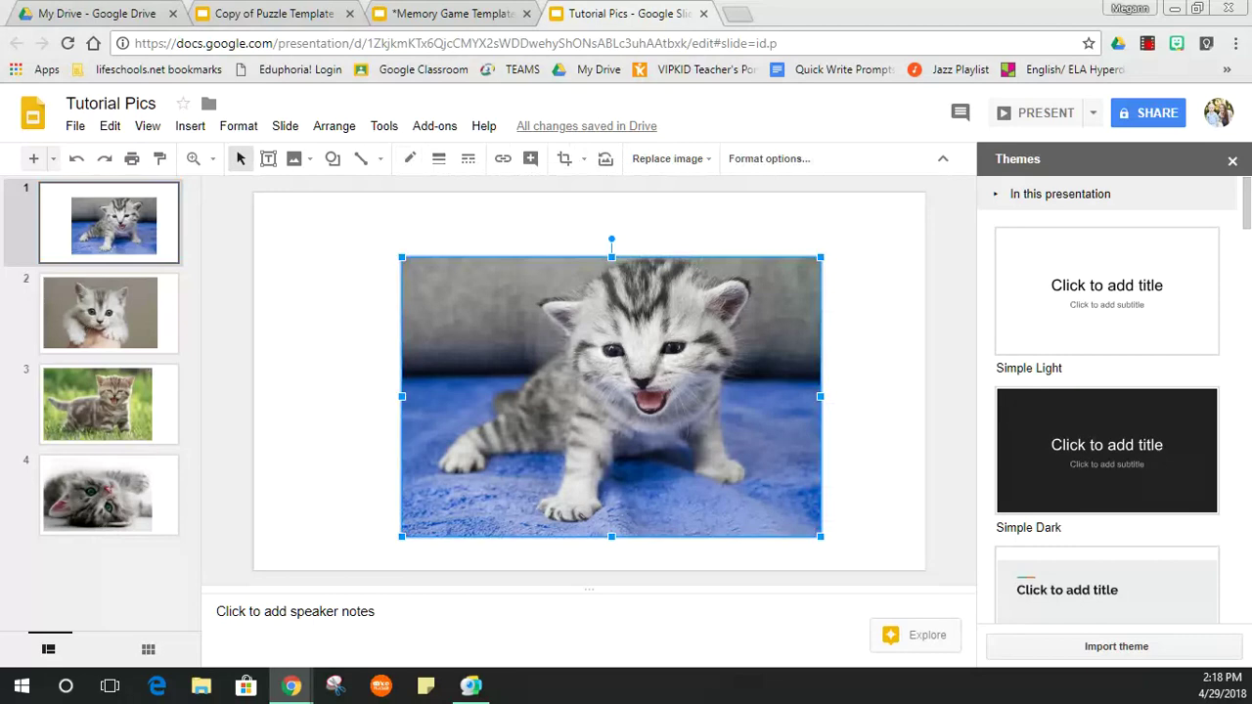
click(267, 12)
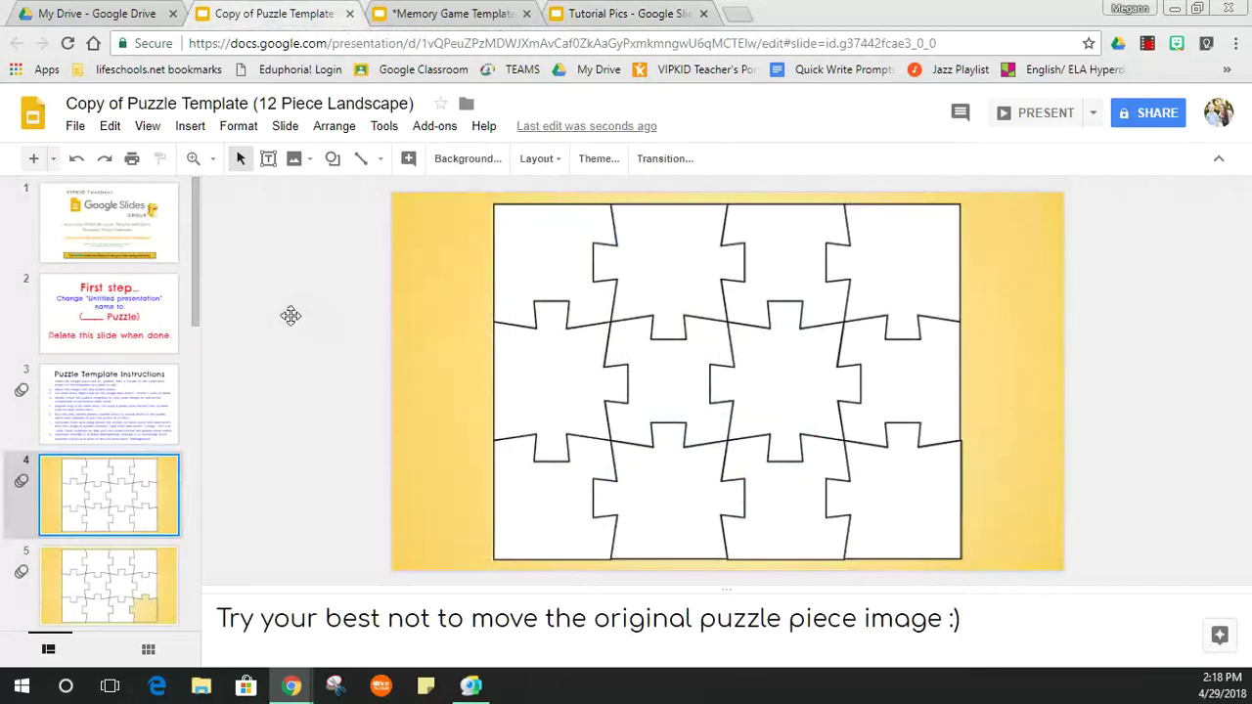
click(116, 504)
scroll(136, 423, down, 3)
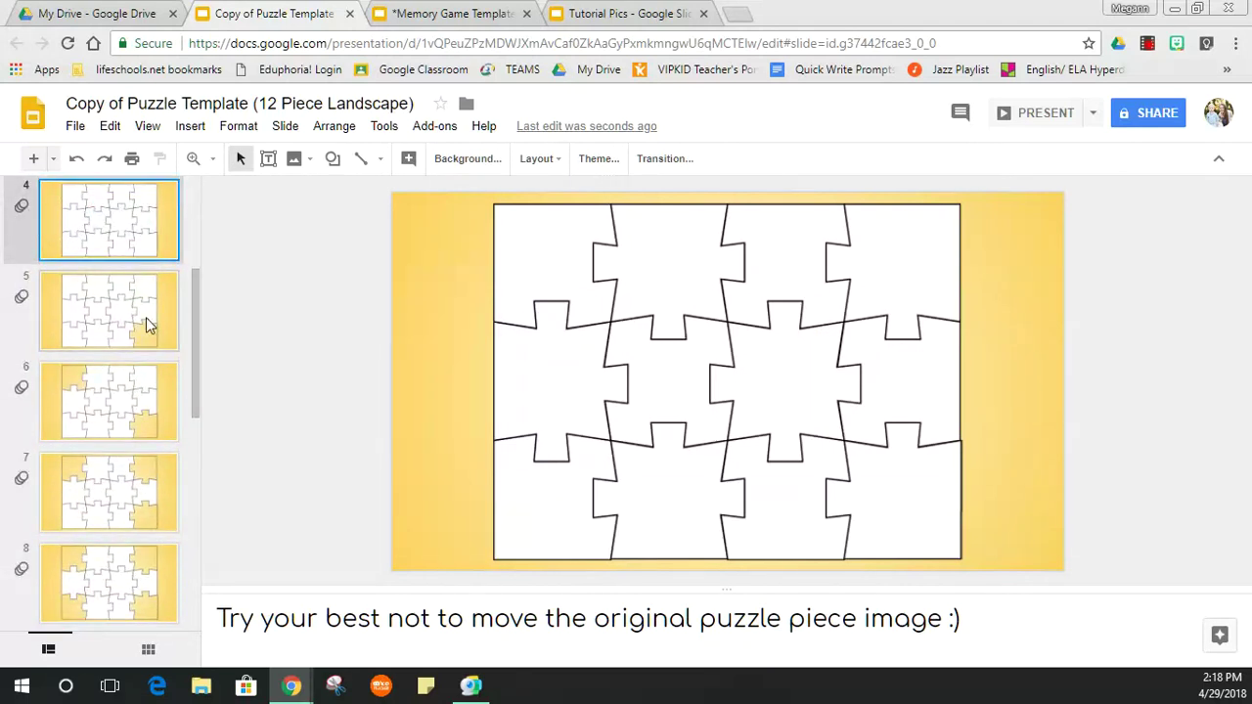
click(146, 317)
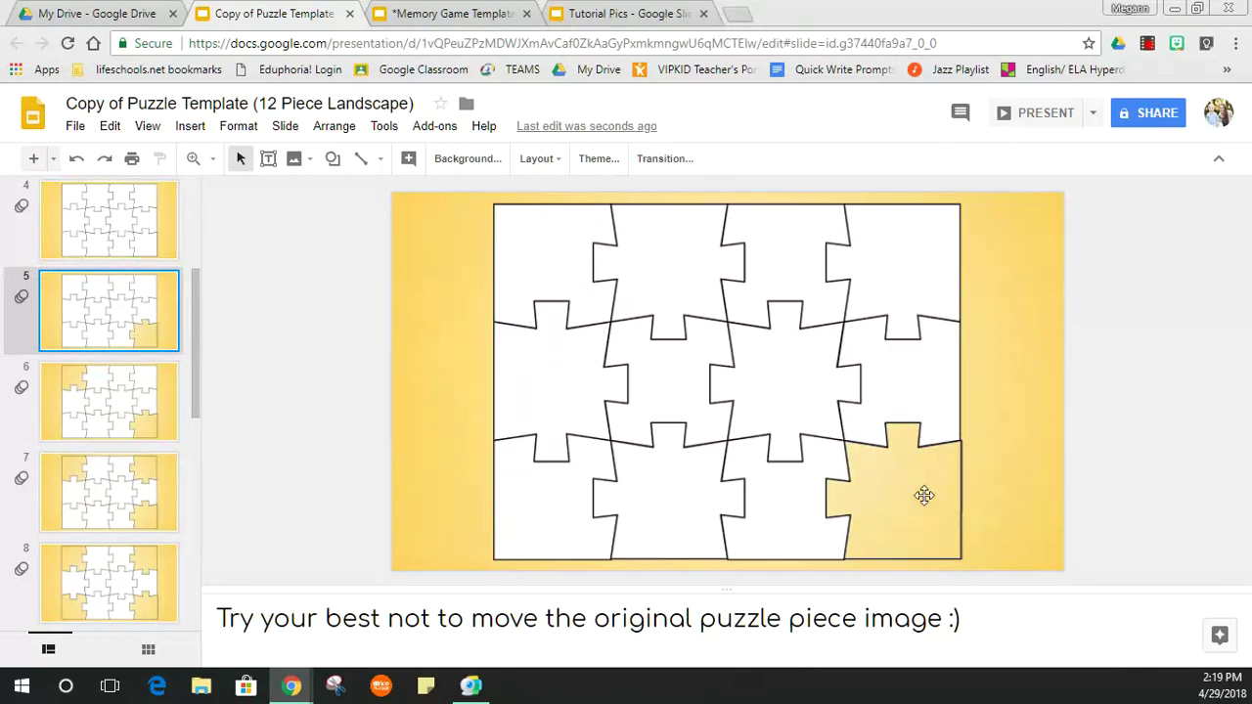
click(158, 216)
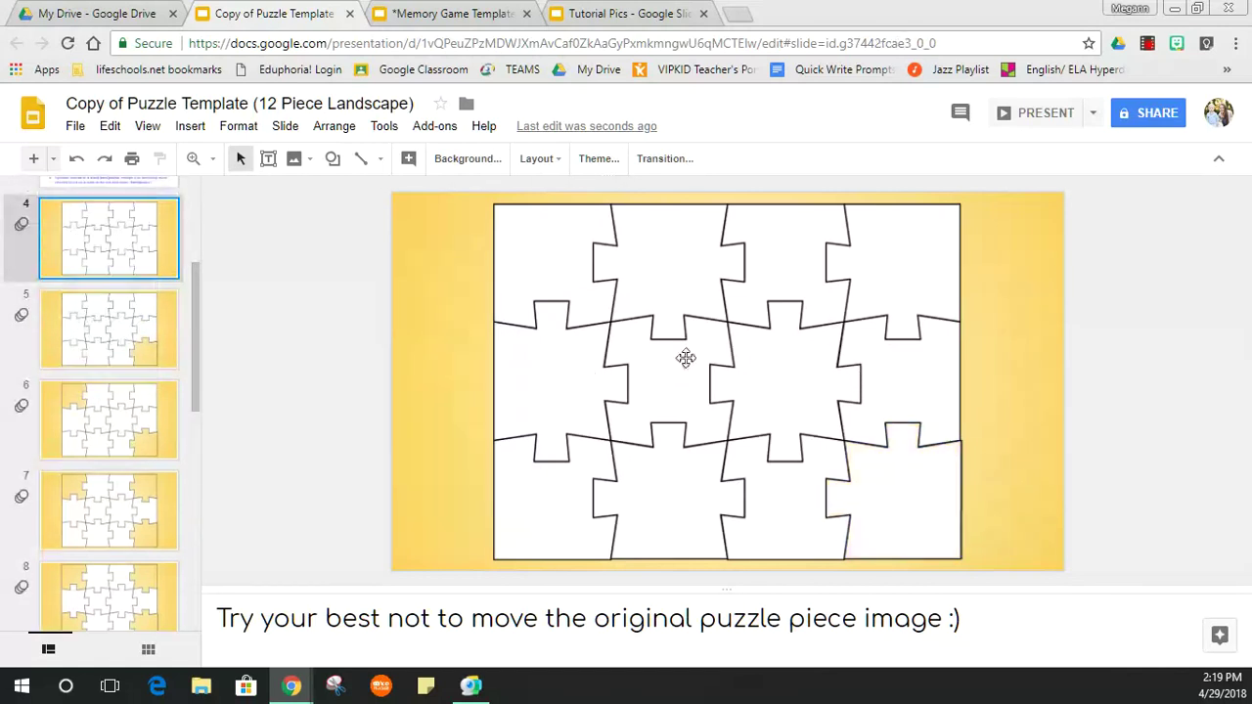
click(71, 313)
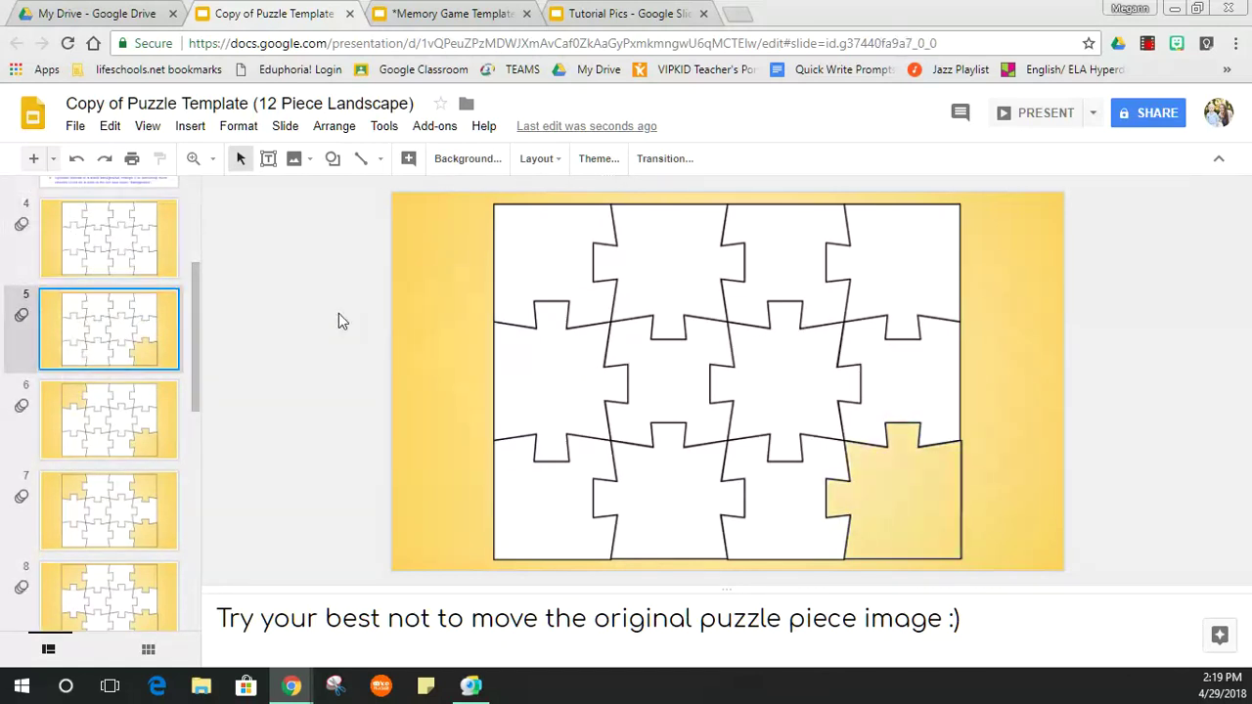
Paste the kitten photo on slide 5 and stretch it over the whole puzzle outline.
key(ctrl+v)
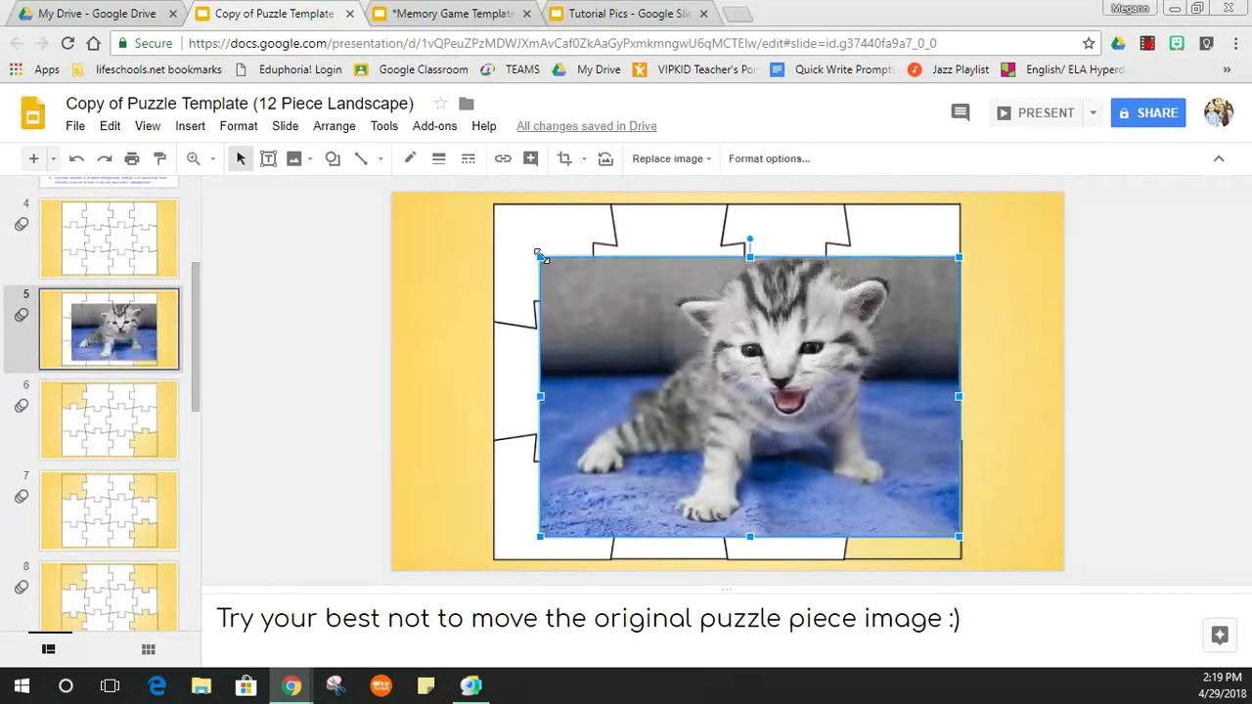
drag(540, 258, 496, 230)
drag(698, 397, 698, 353)
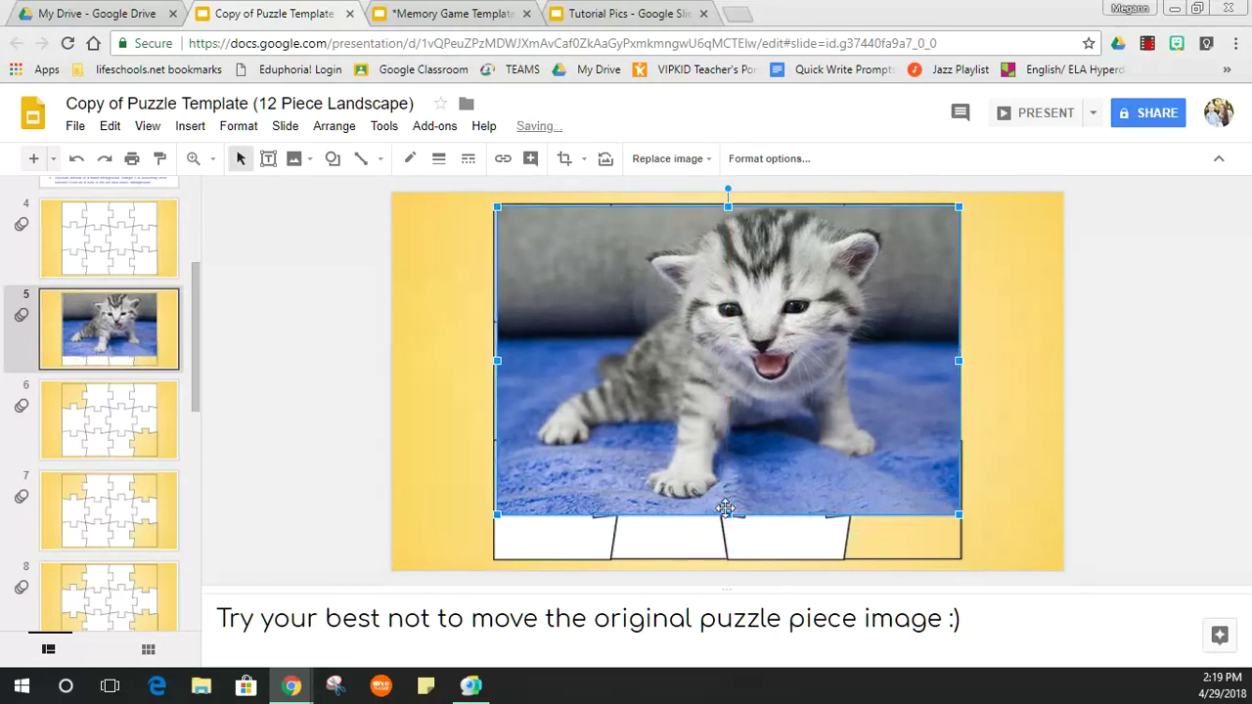
drag(729, 516, 722, 552)
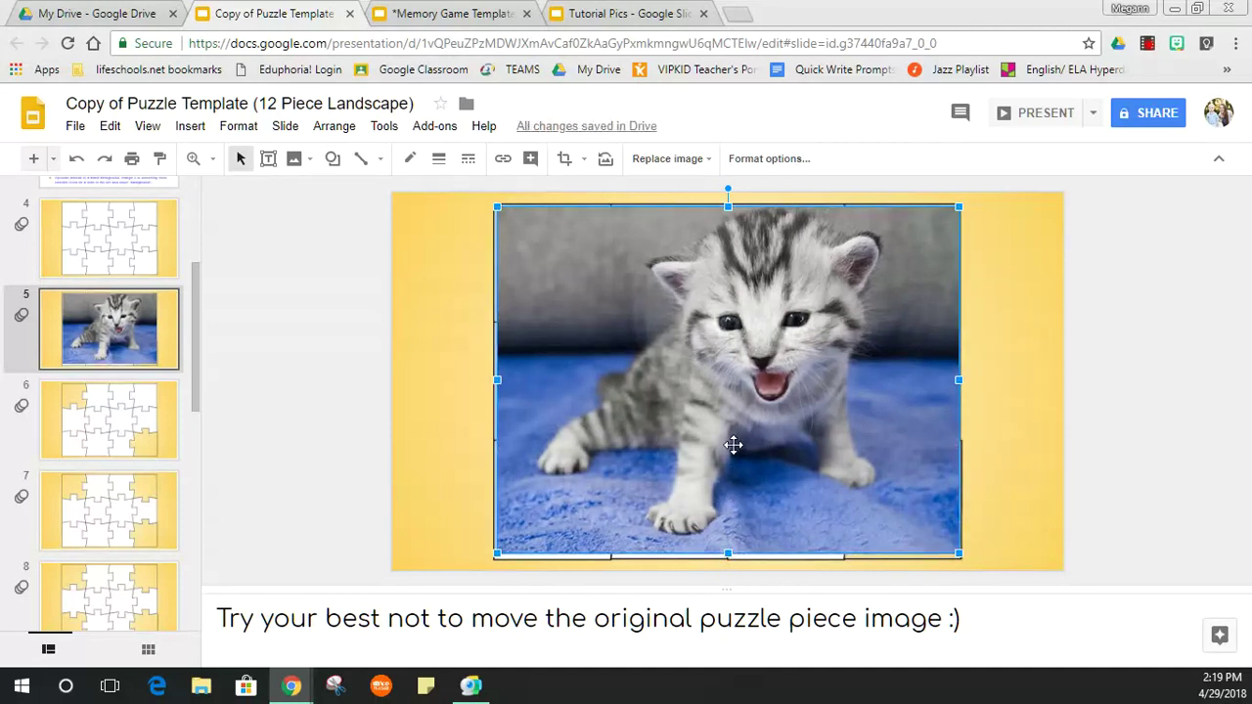
drag(734, 445, 734, 450)
click(1145, 442)
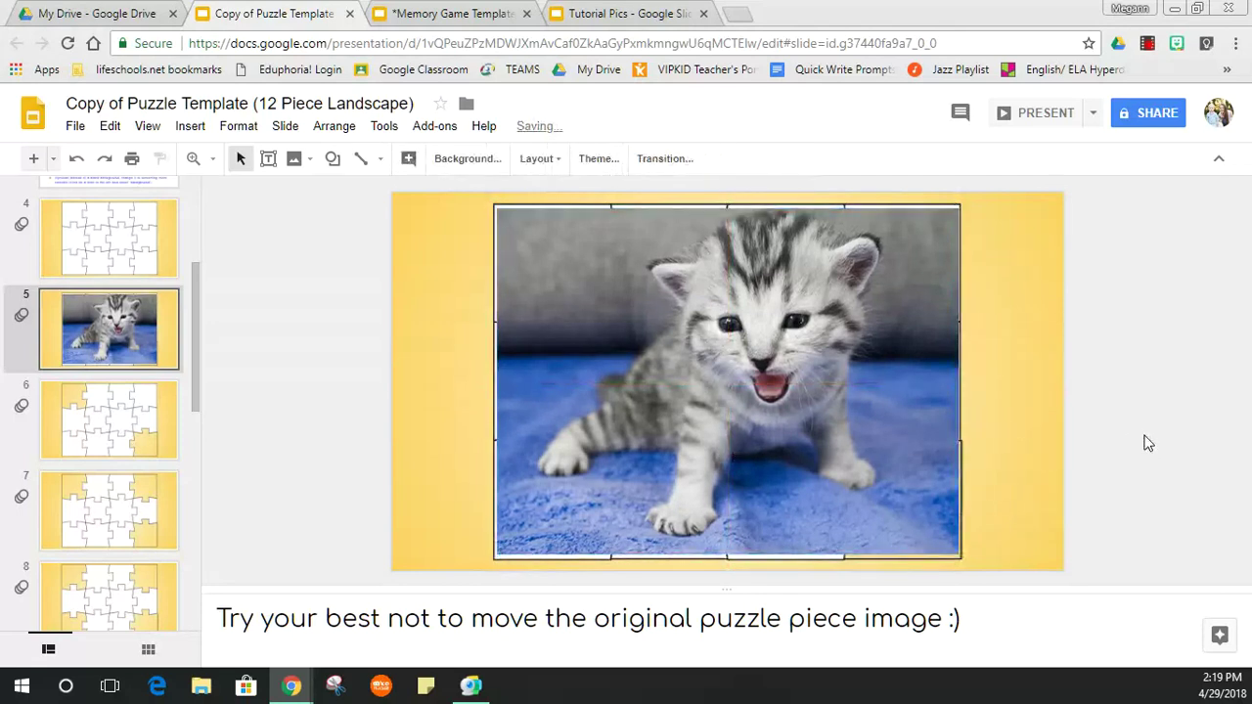
click(857, 405)
Send the kitten photo behind the puzzle image on slide 5 and nudge the puzzle slightly down.
right_click(857, 404)
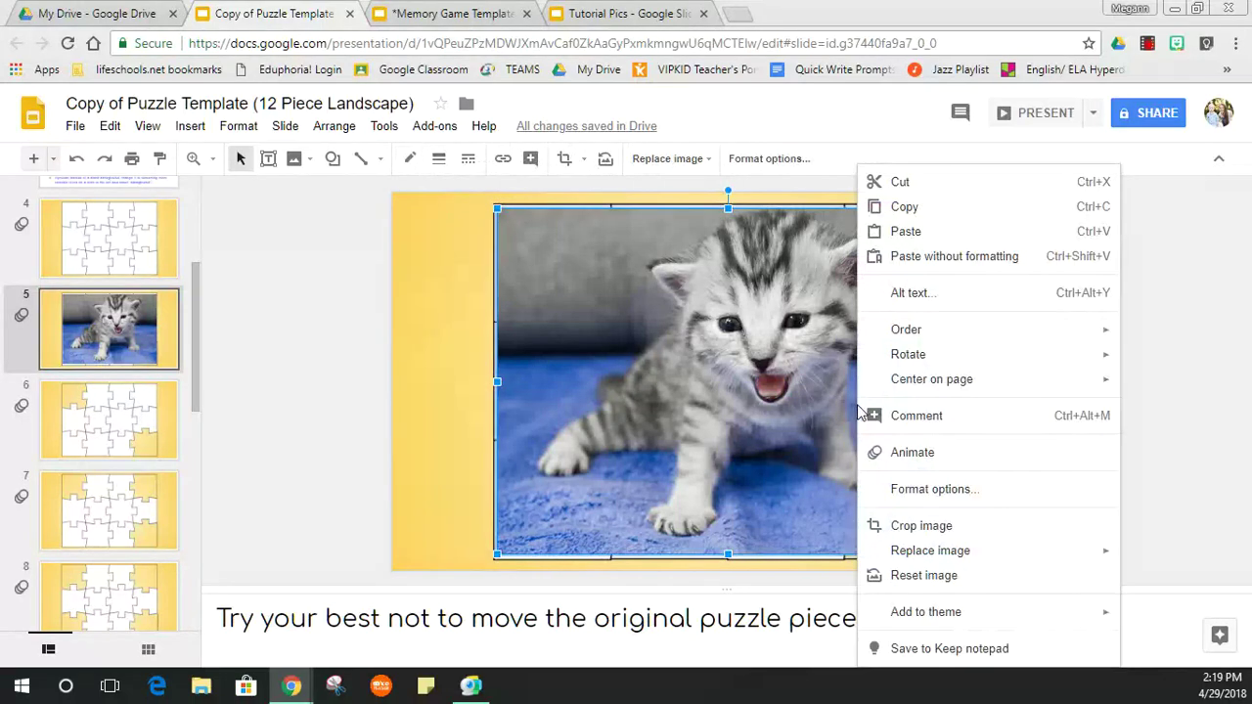
mouse_move(911, 333)
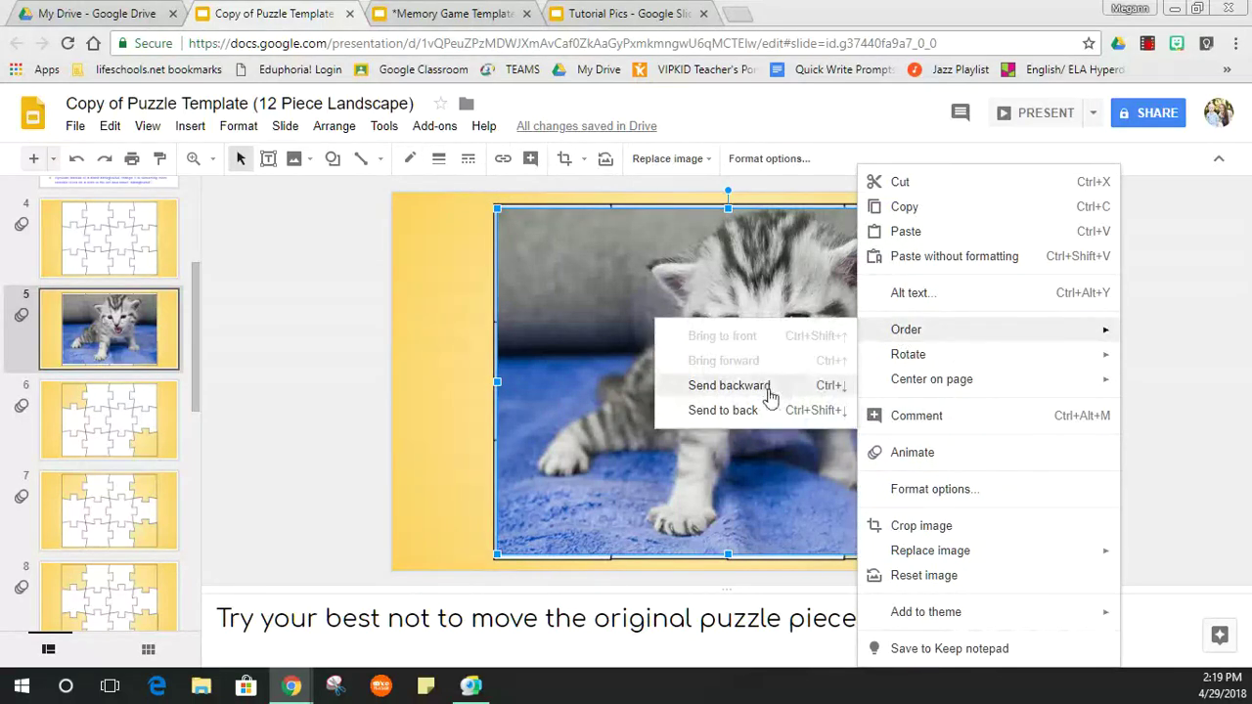
click(723, 410)
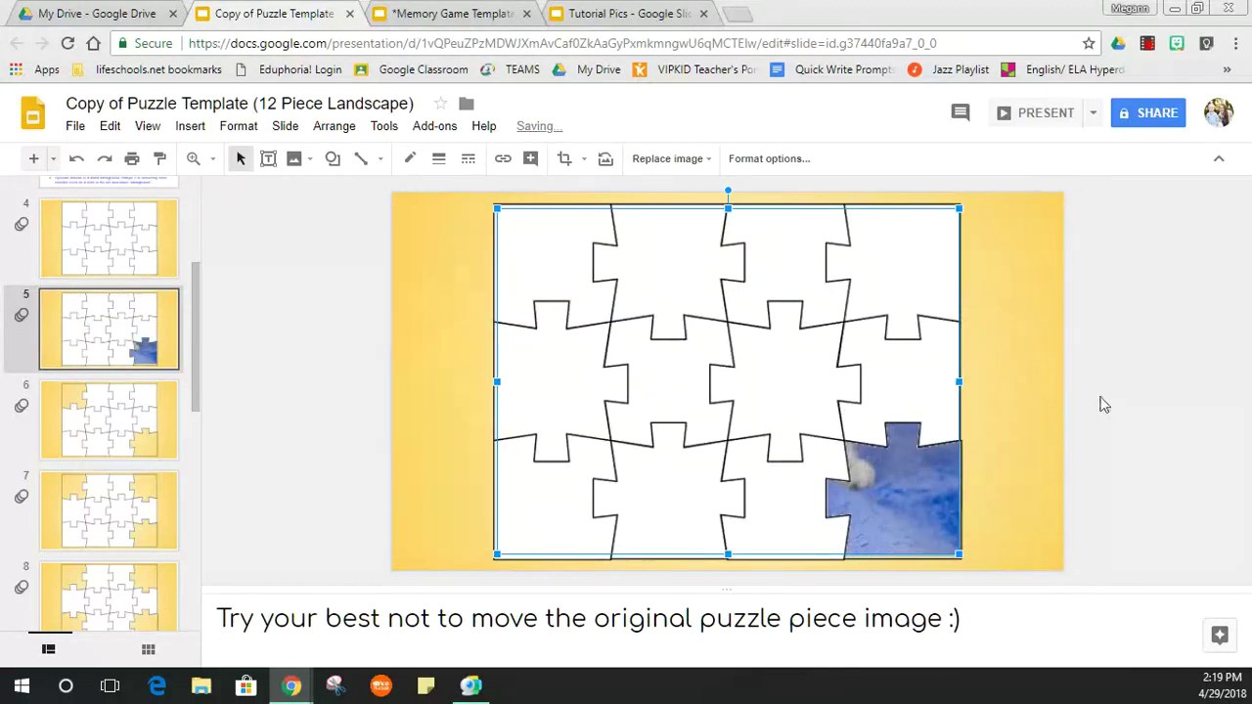
click(1151, 395)
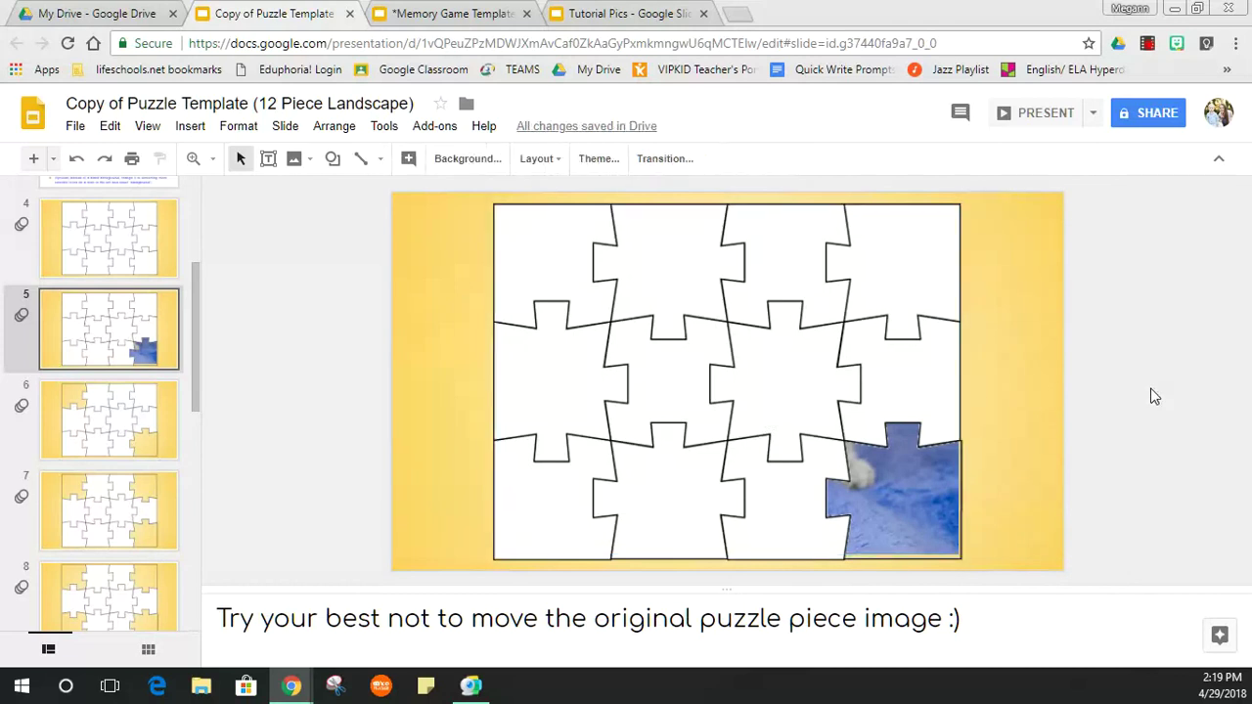
drag(911, 507, 912, 496)
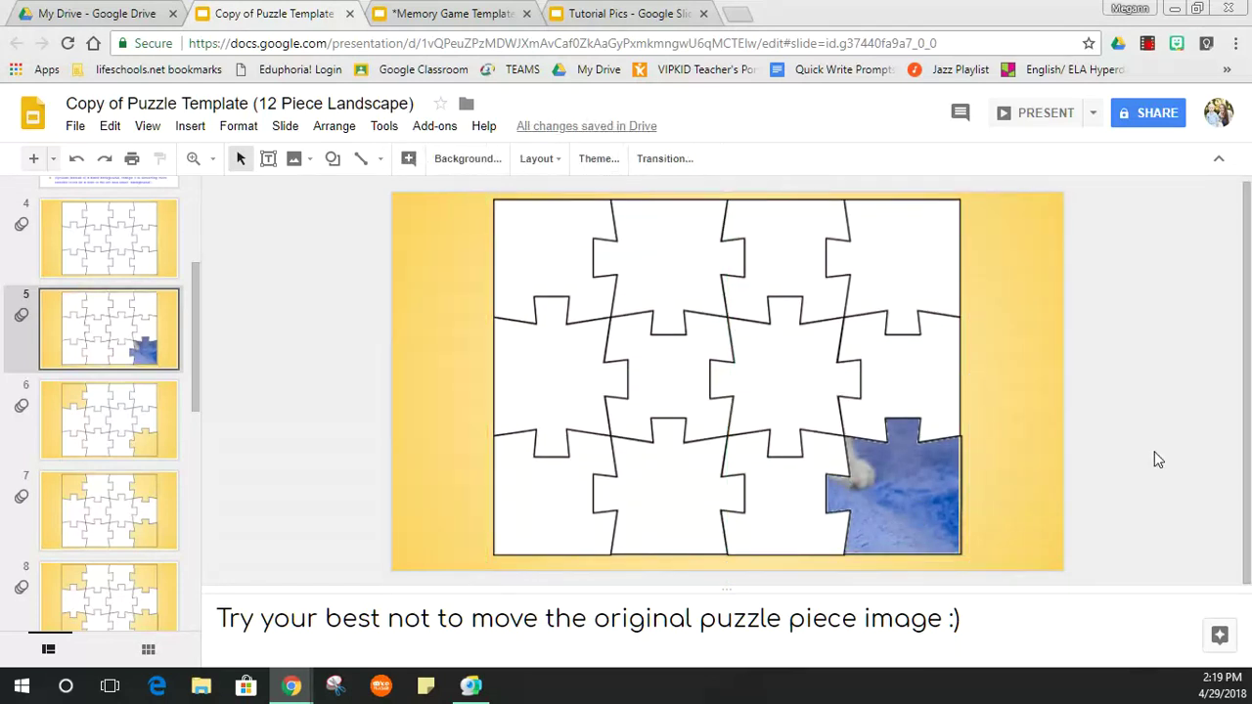
click(945, 516)
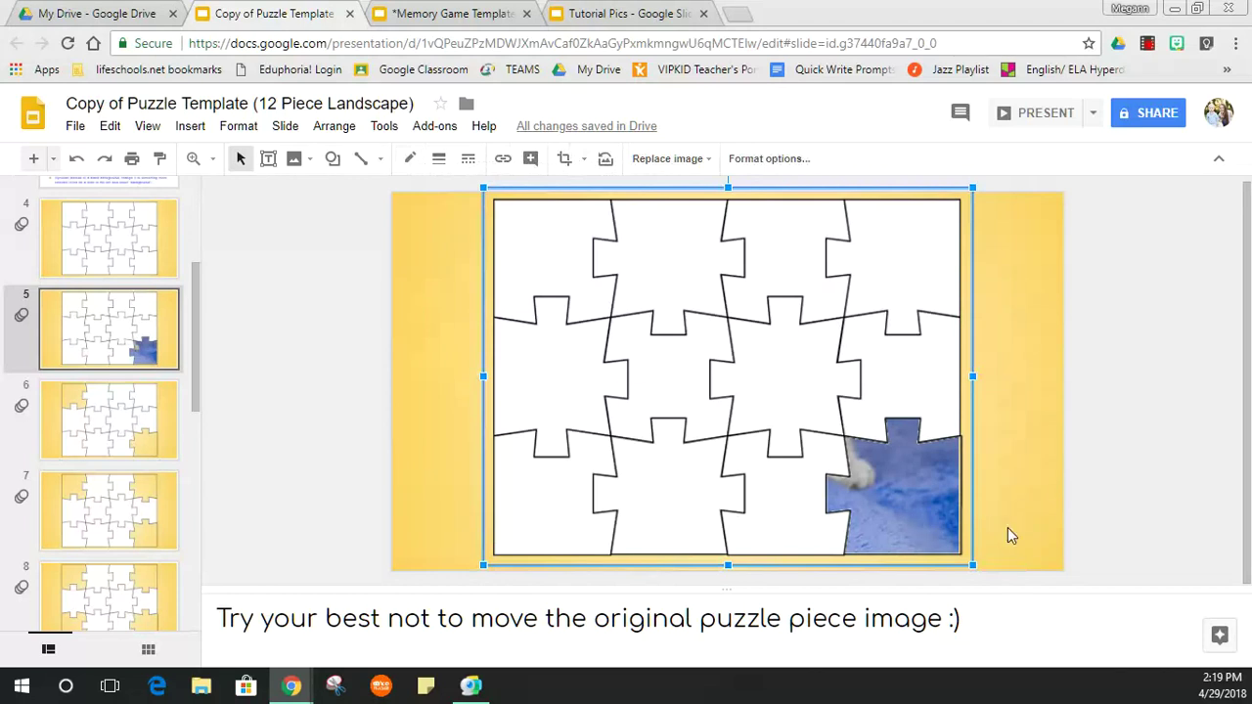
click(276, 416)
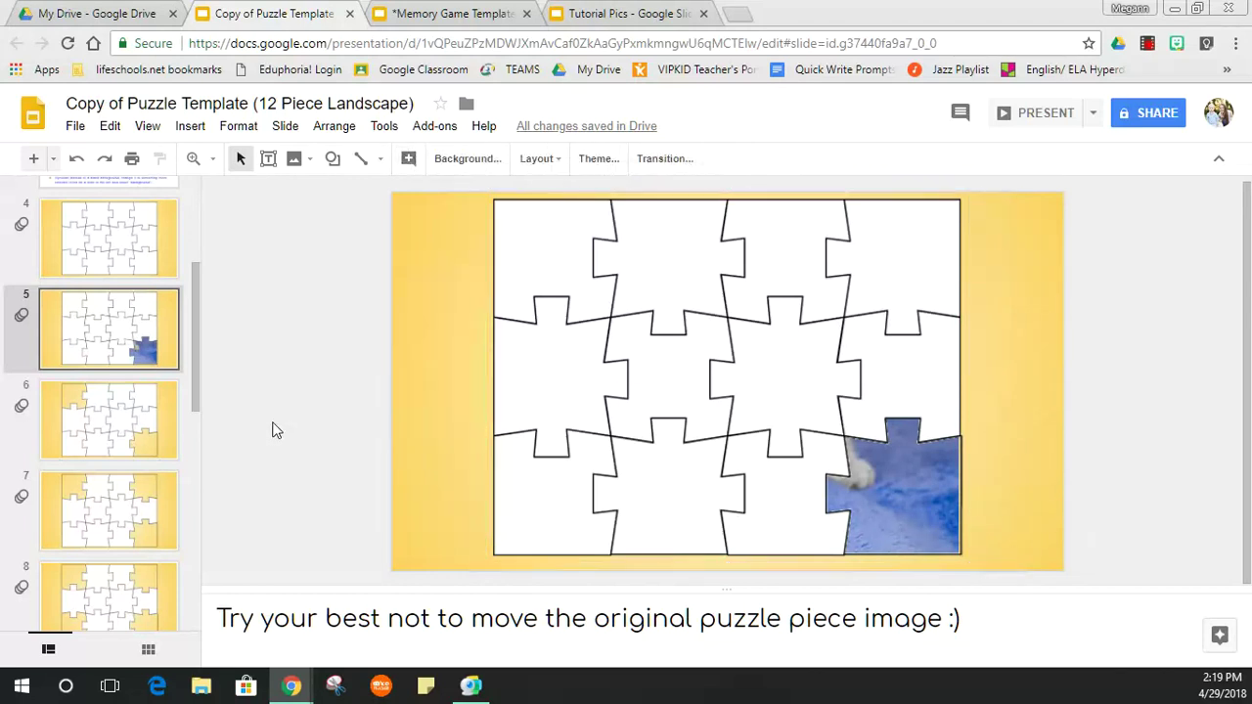
Paste the kitten onto slide 6, then undo that paste.
click(87, 409)
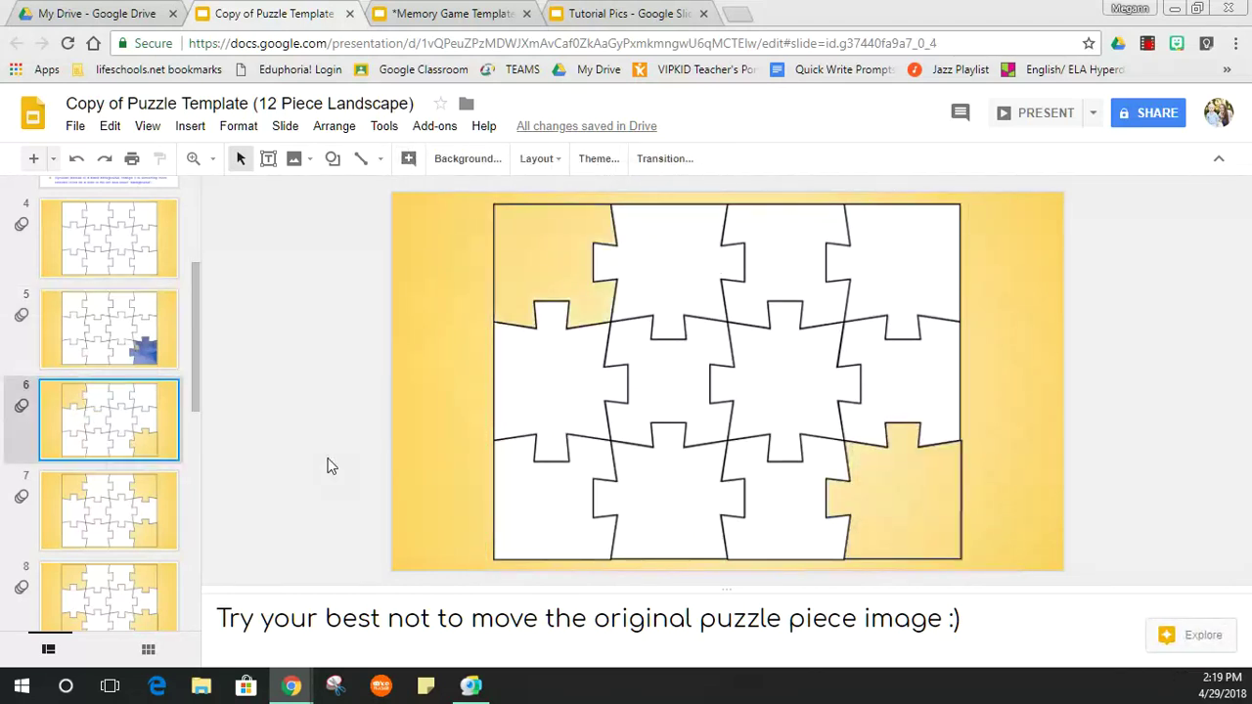
key(ctrl+v)
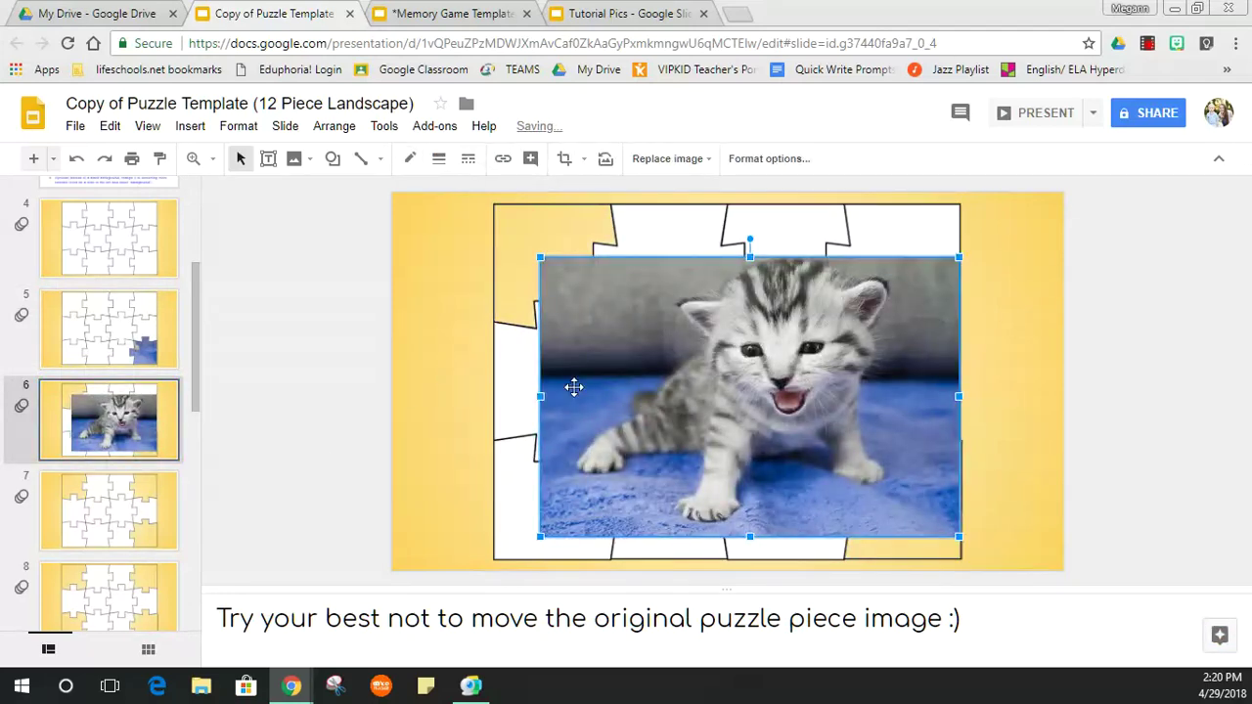
key(ctrl+z)
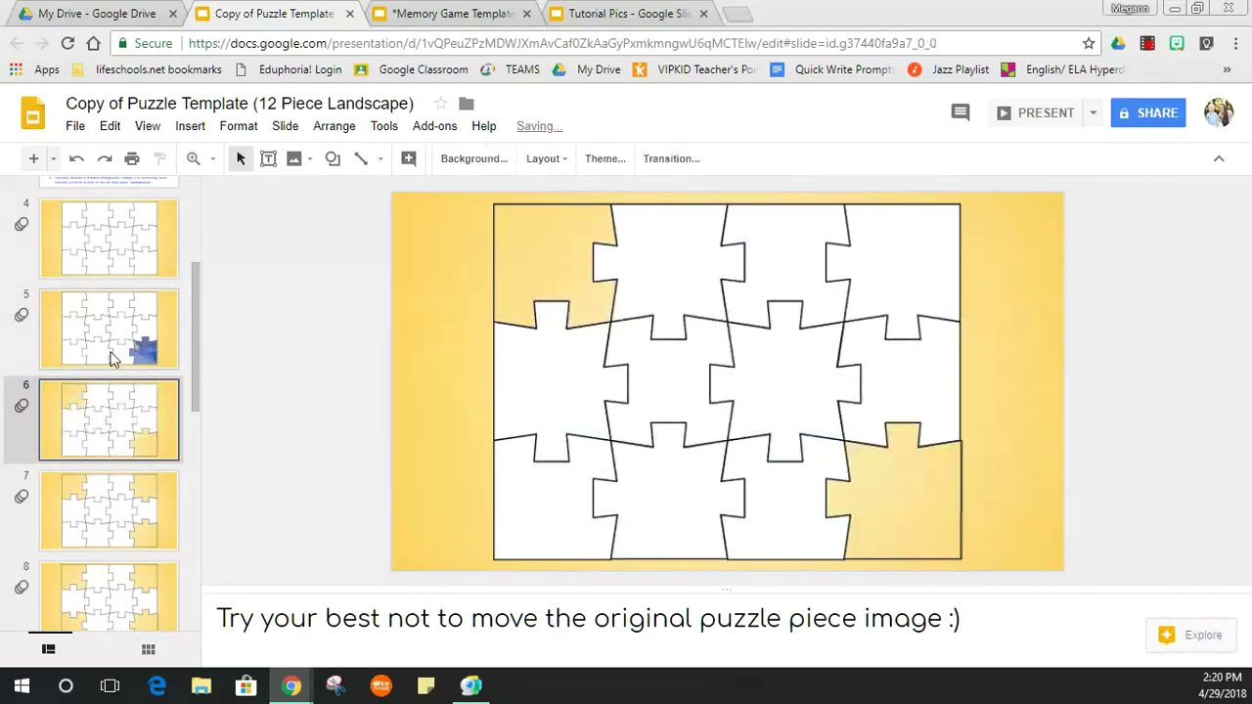
key(Up)
Send the puzzle image on slide 5 to the back.
click(905, 541)
right_click(905, 541)
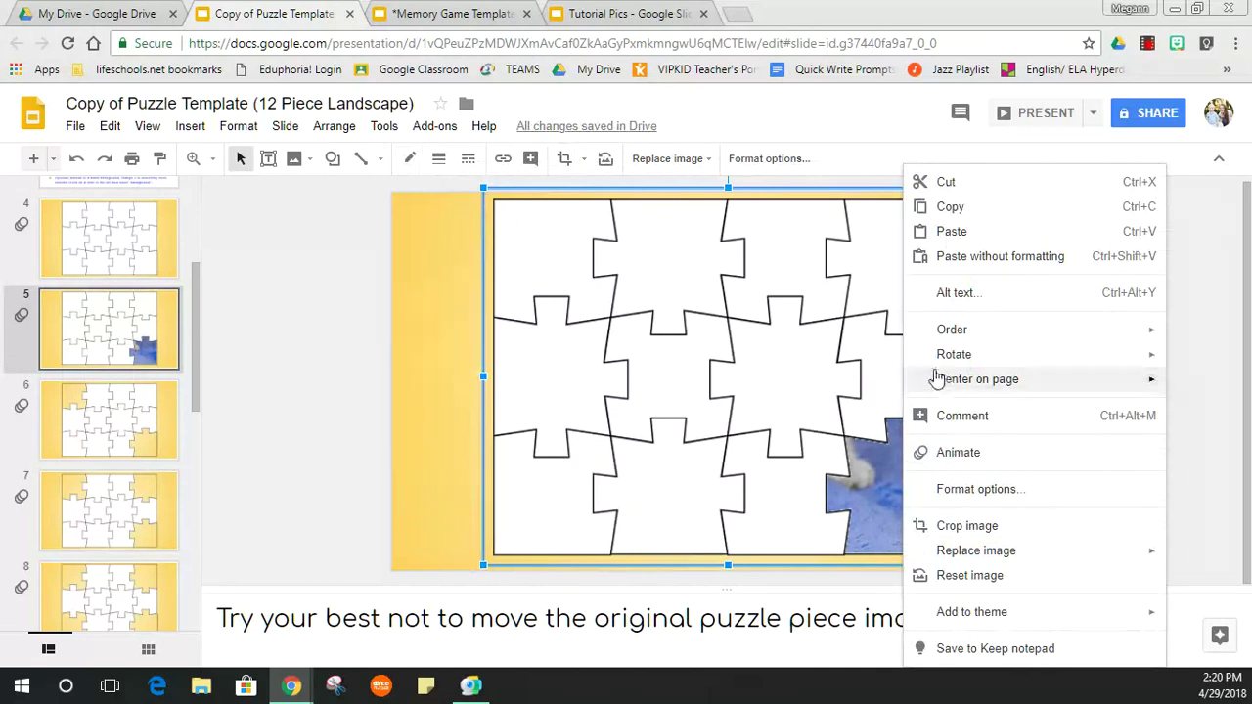
mouse_move(940, 343)
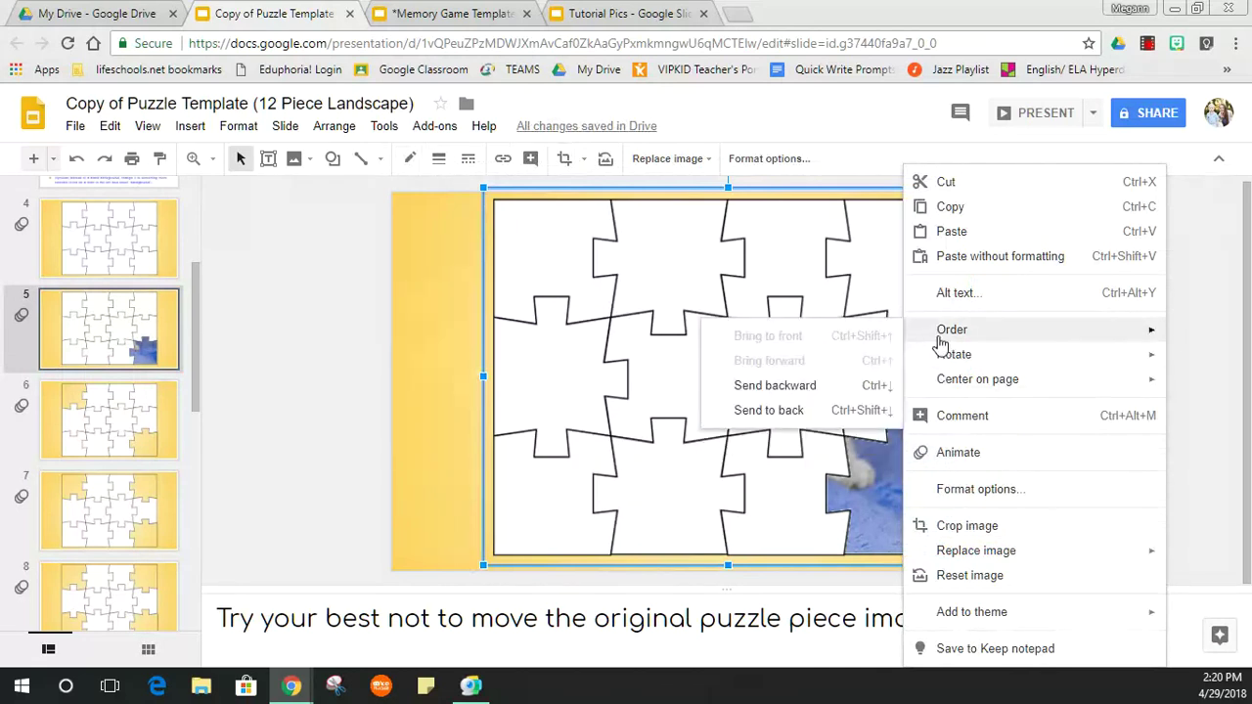
click(771, 411)
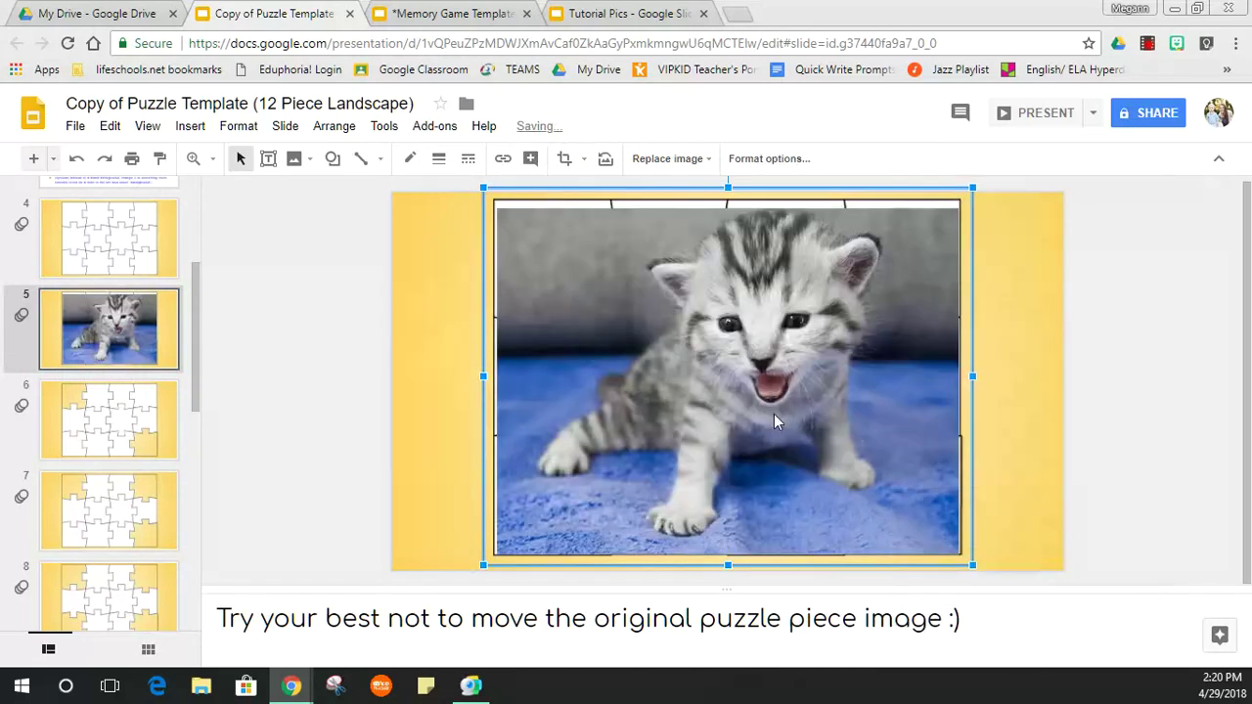
Copy the kitten photo and send it behind the puzzle pieces on slide 5.
right_click(679, 322)
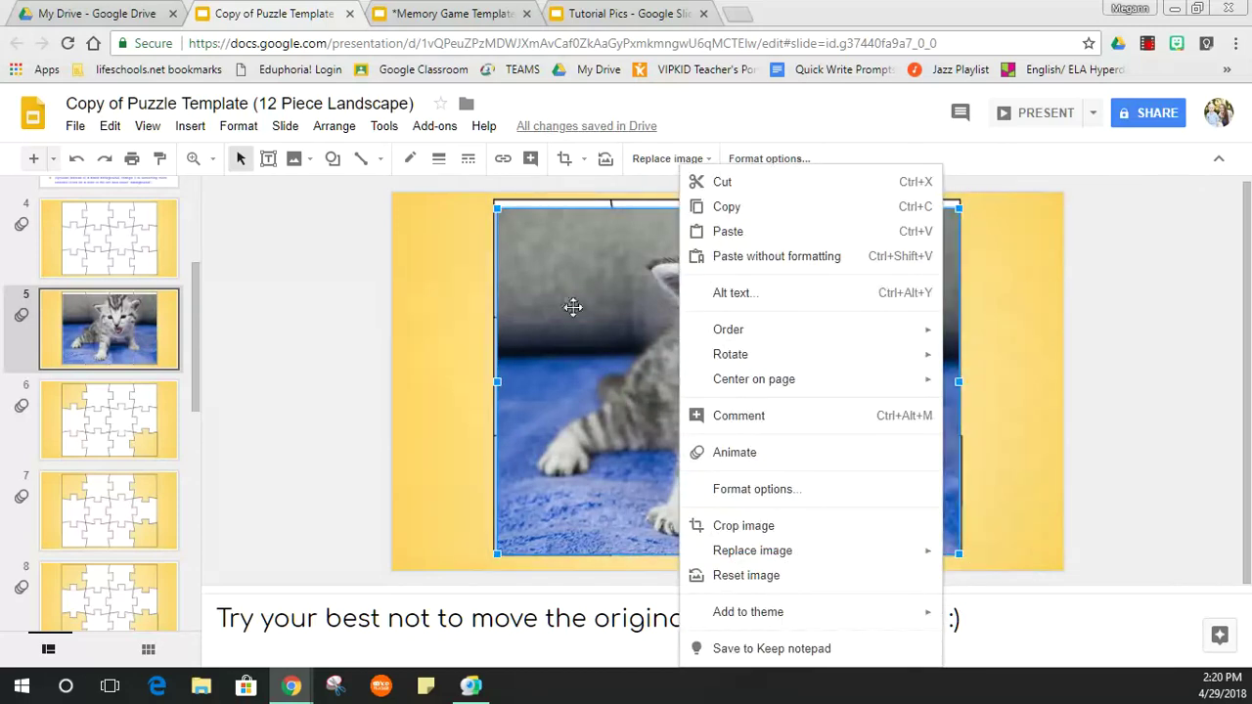
click(705, 207)
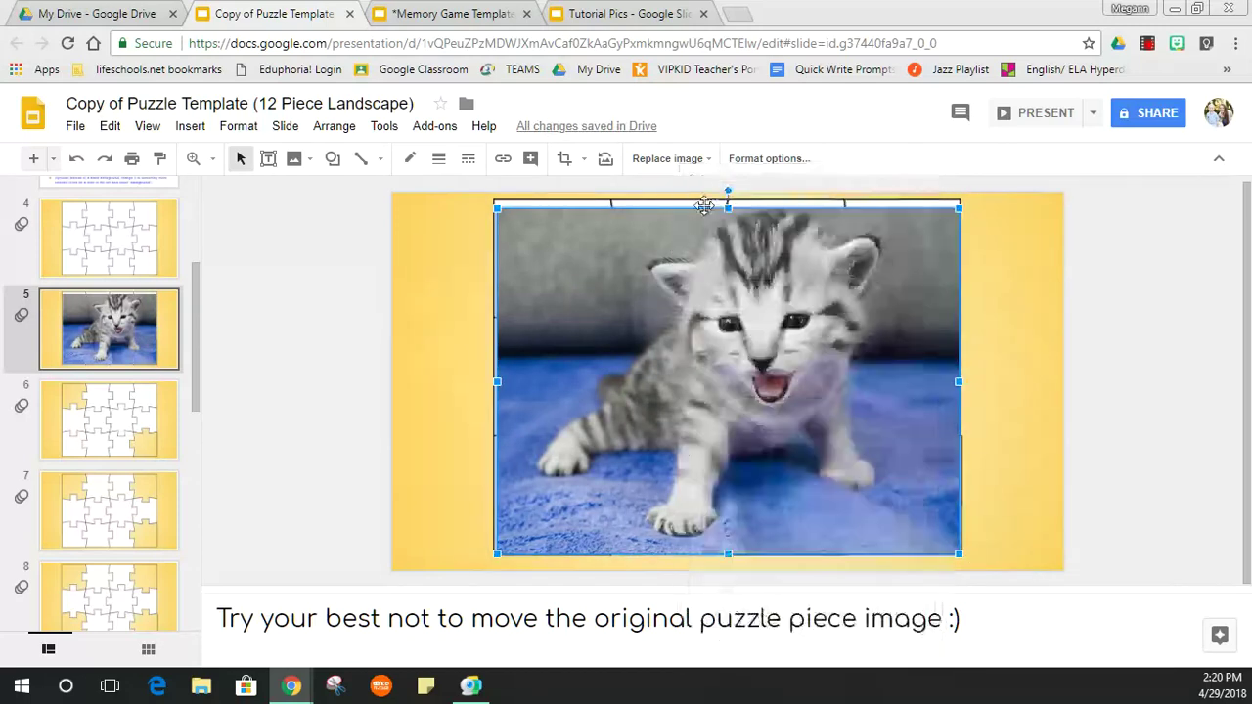
right_click(725, 386)
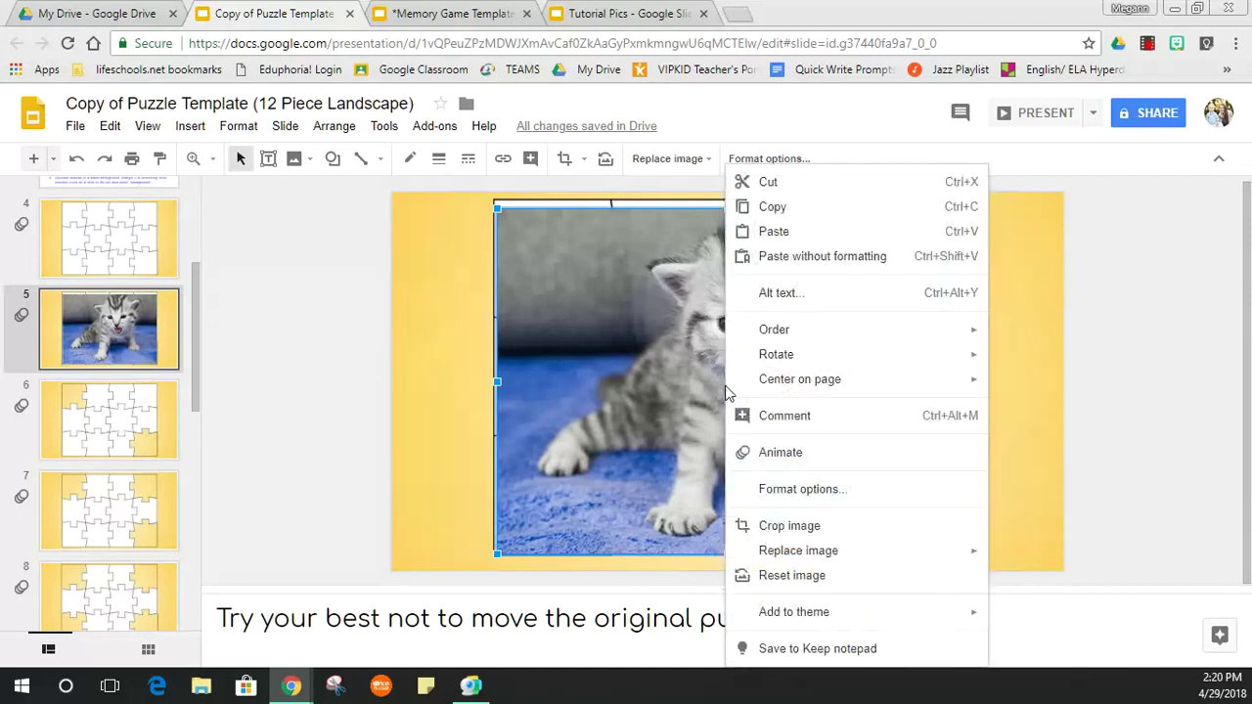
click(773, 208)
right_click(725, 333)
mouse_move(799, 333)
click(1041, 412)
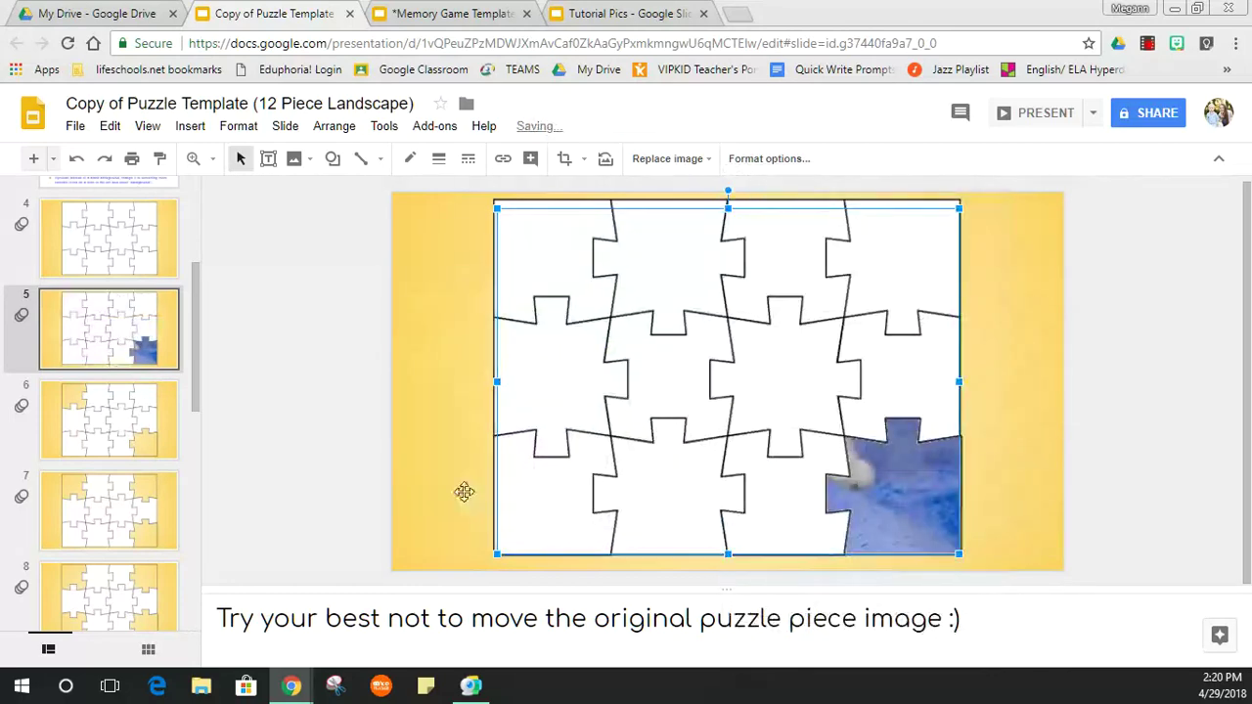
click(323, 368)
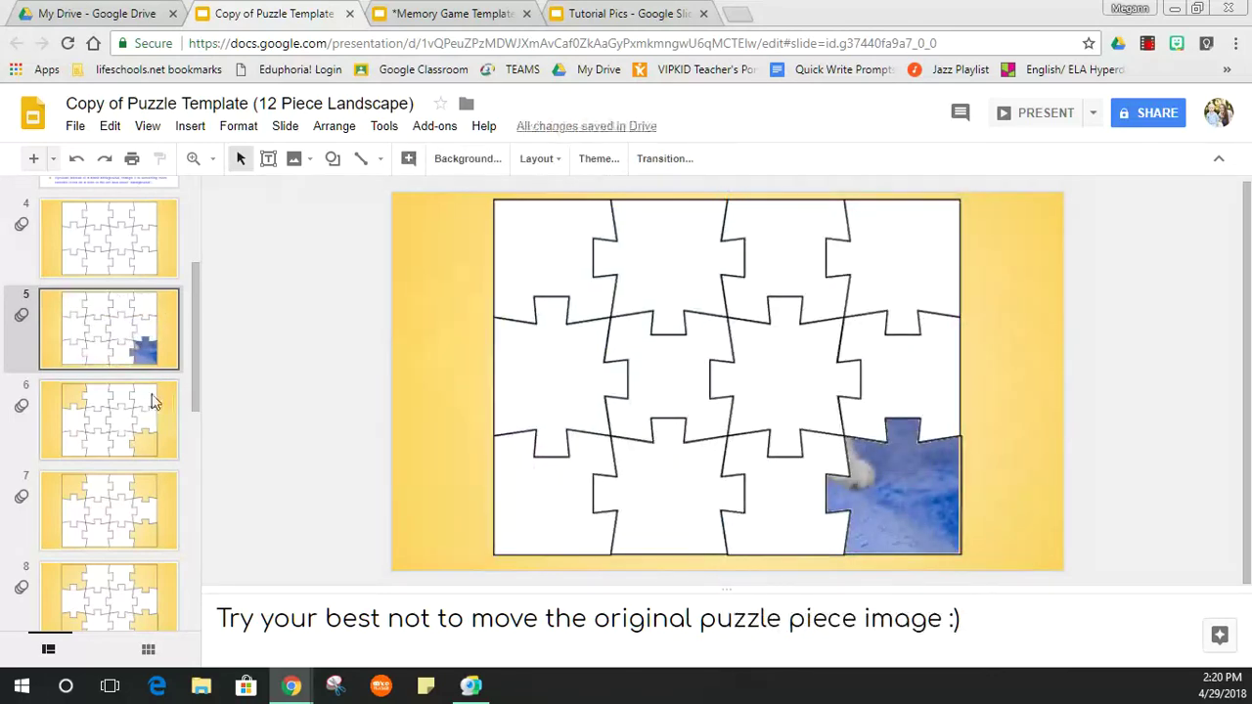
click(142, 422)
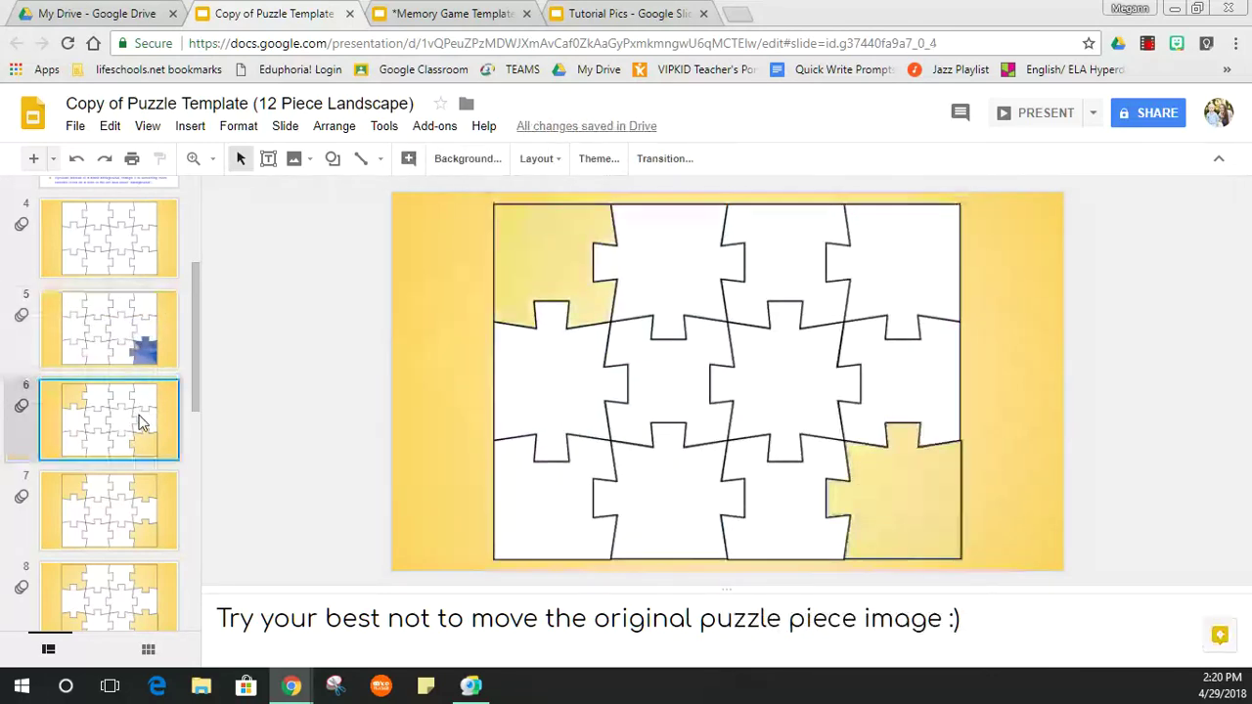
Paste the kitten photo onto slides 6 and 7, sending it behind each puzzle image.
key(ctrl+v)
right_click(626, 421)
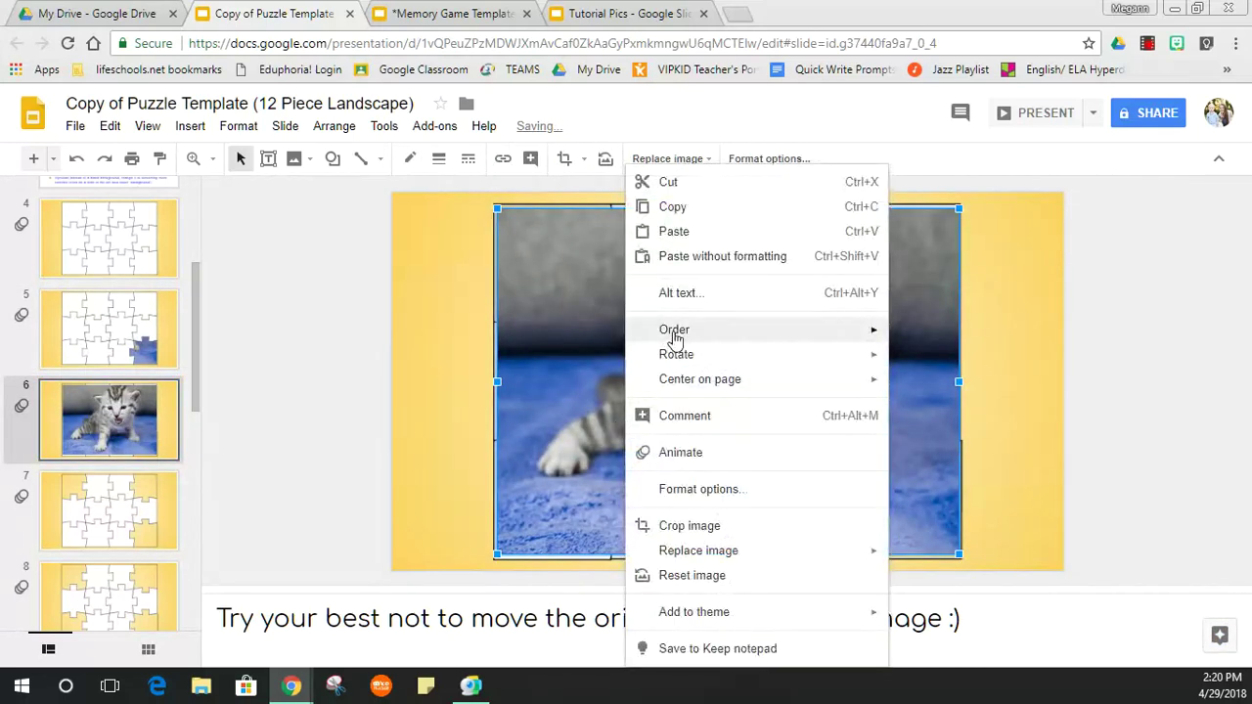
mouse_move(674, 329)
click(916, 414)
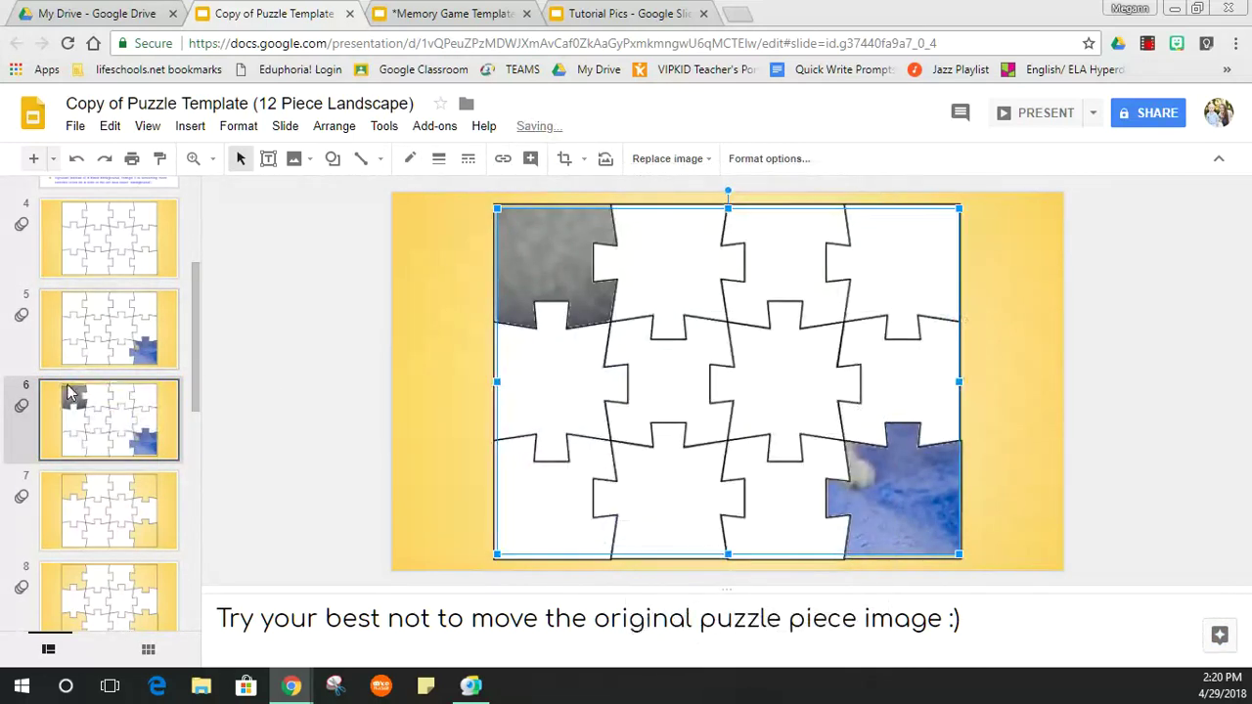
click(110, 507)
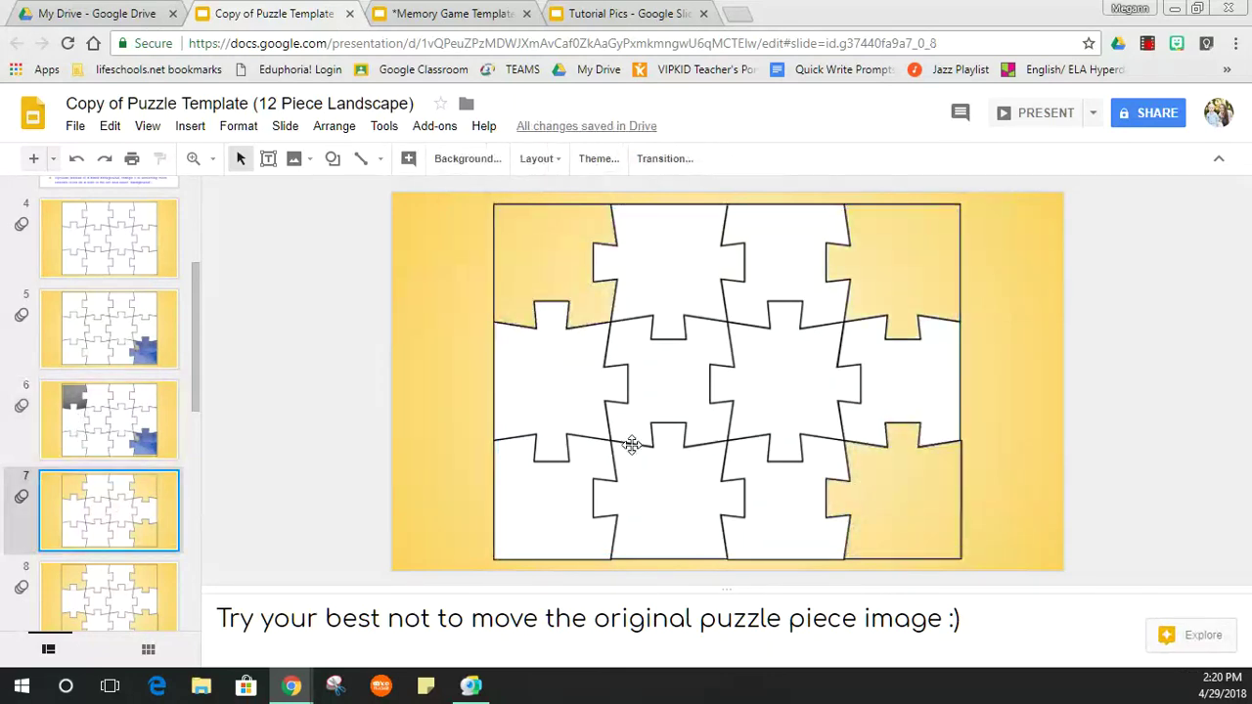
key(ctrl+v)
right_click(657, 405)
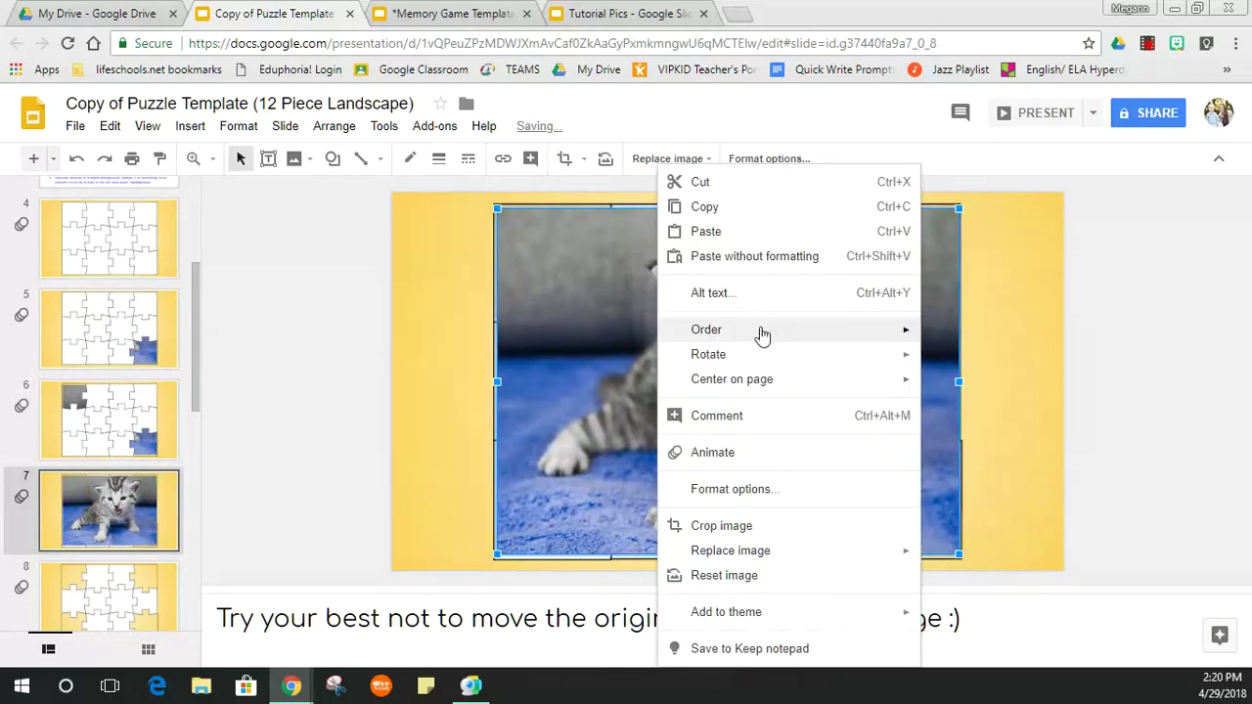
mouse_move(755, 332)
click(986, 411)
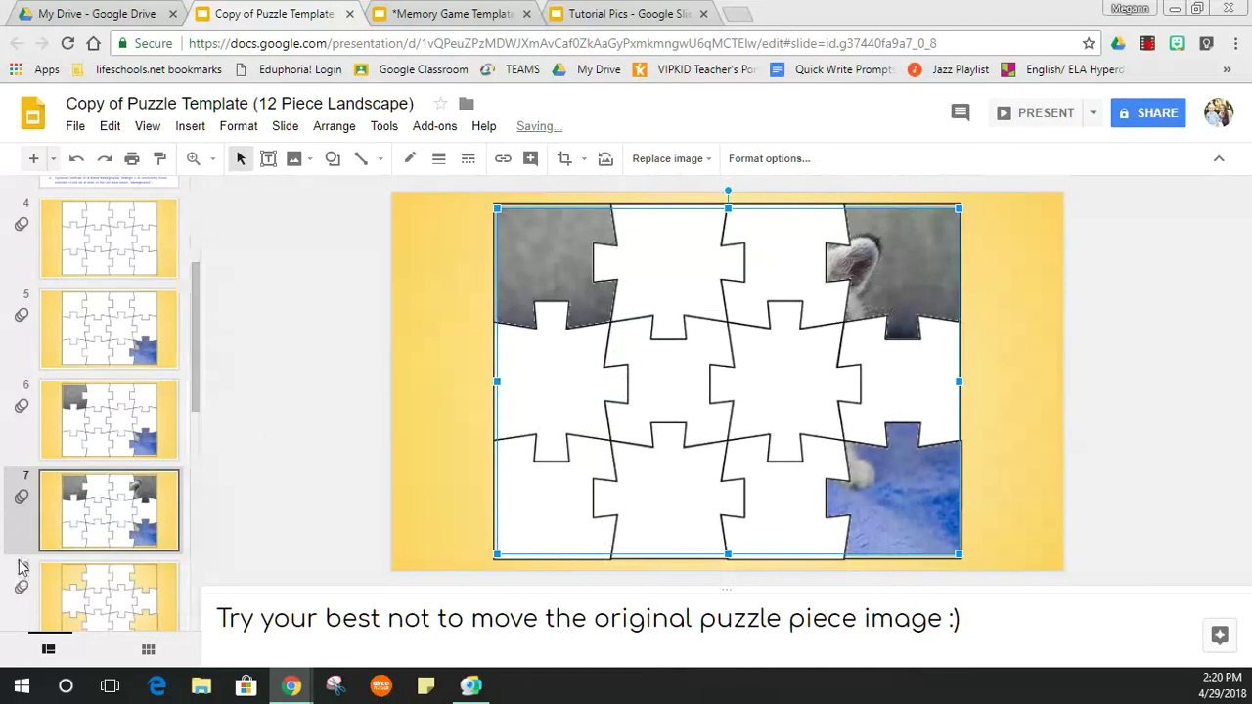
Paste the kitten onto slides 8 and 9, each sent behind the puzzle image.
scroll(95, 460, down, 3)
click(126, 354)
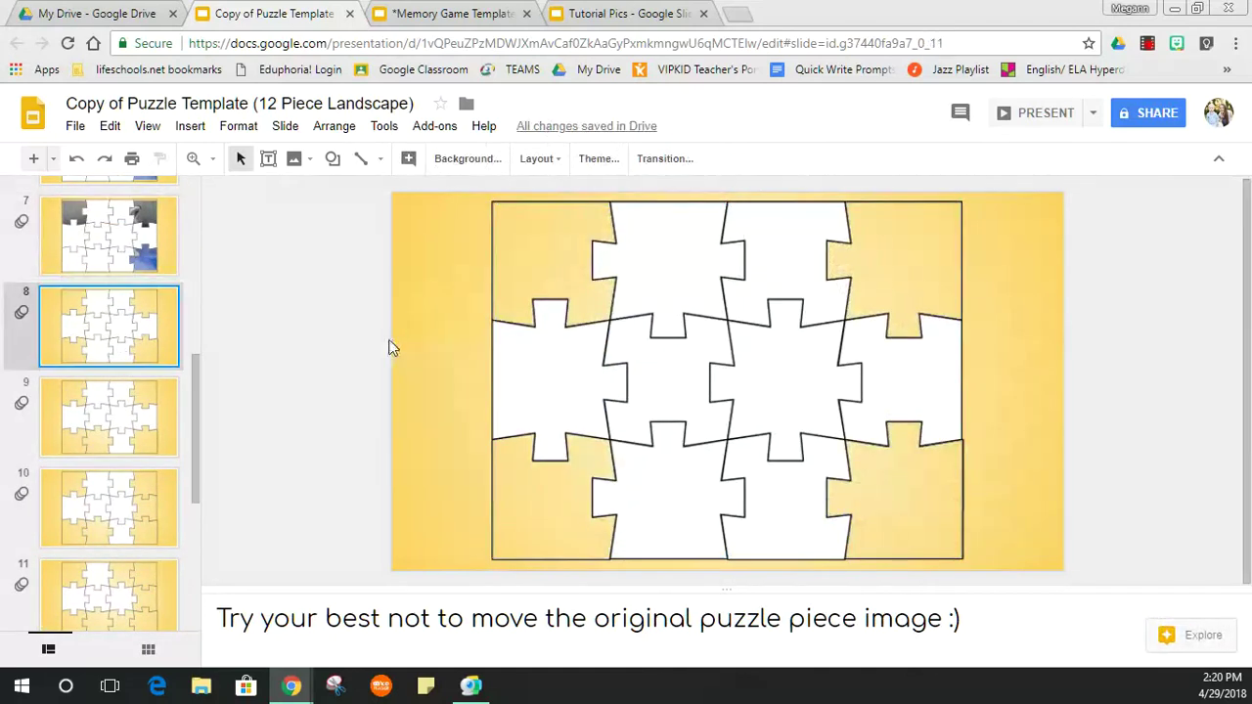
key(ctrl+v)
right_click(728, 327)
mouse_move(773, 333)
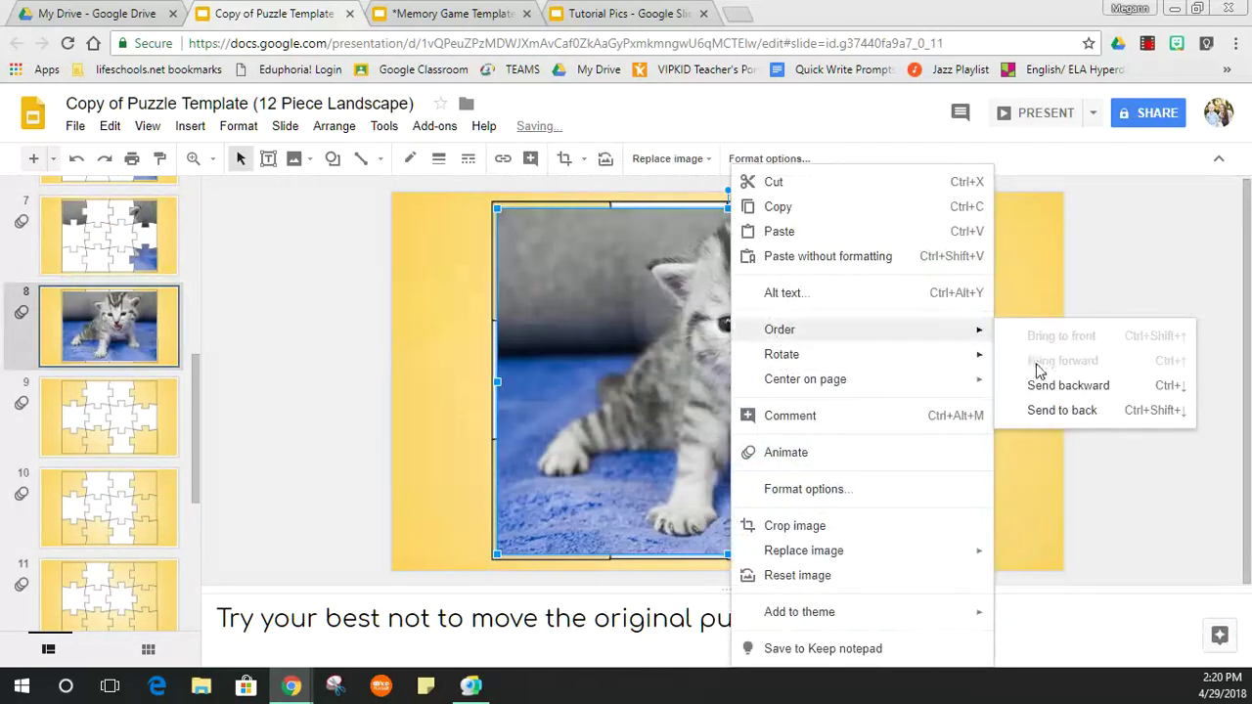
click(1051, 409)
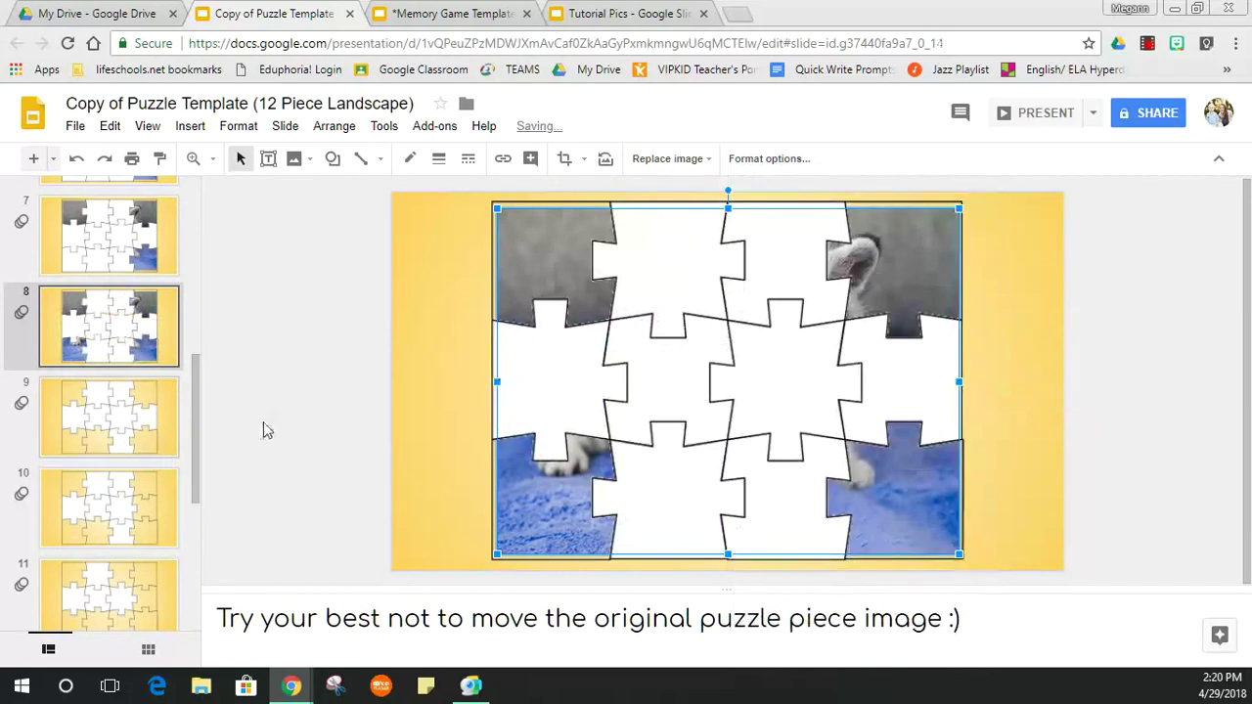
click(147, 419)
key(ctrl+v)
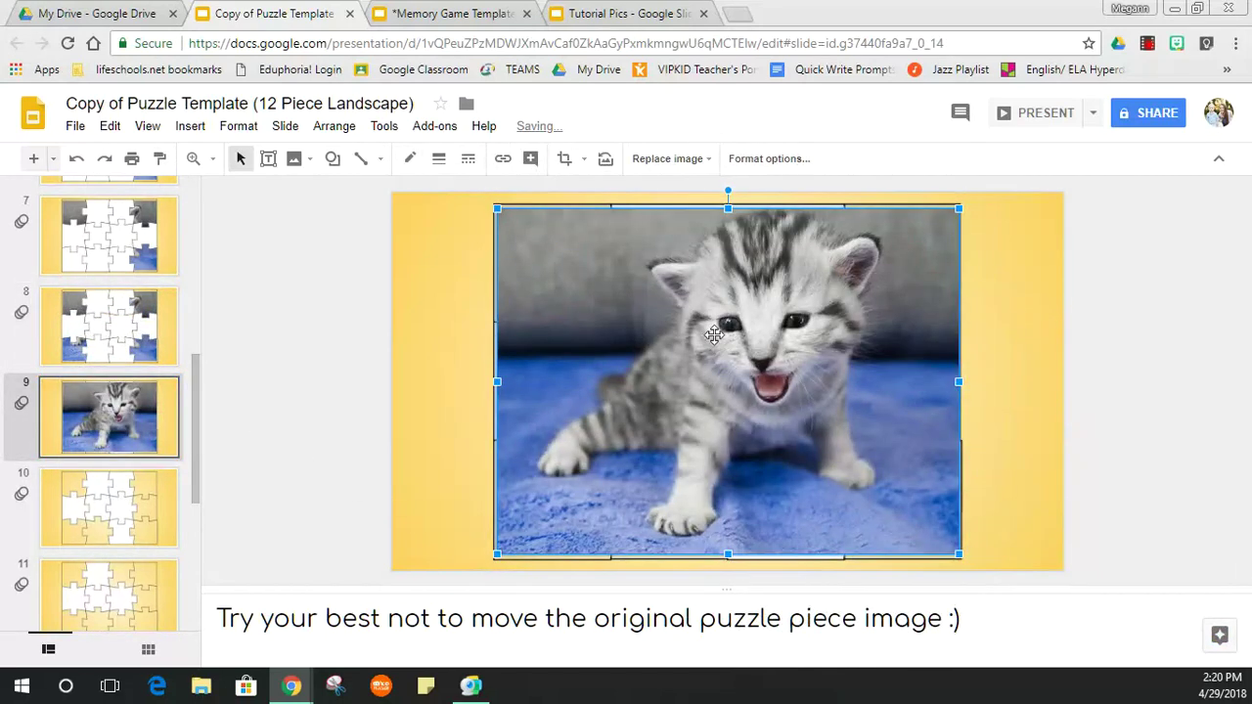
right_click(715, 344)
mouse_move(835, 338)
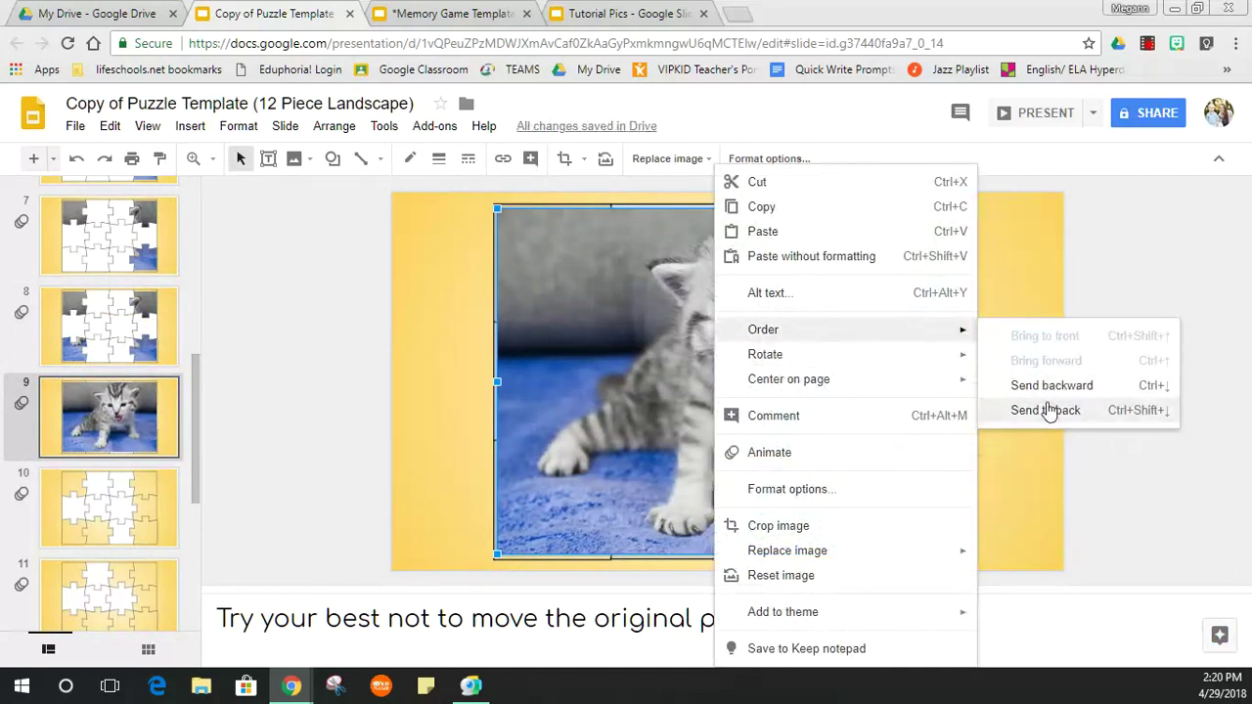
click(1137, 410)
Paste the kitten onto slides 10 and 11 and send it behind each puzzle overlay.
click(143, 530)
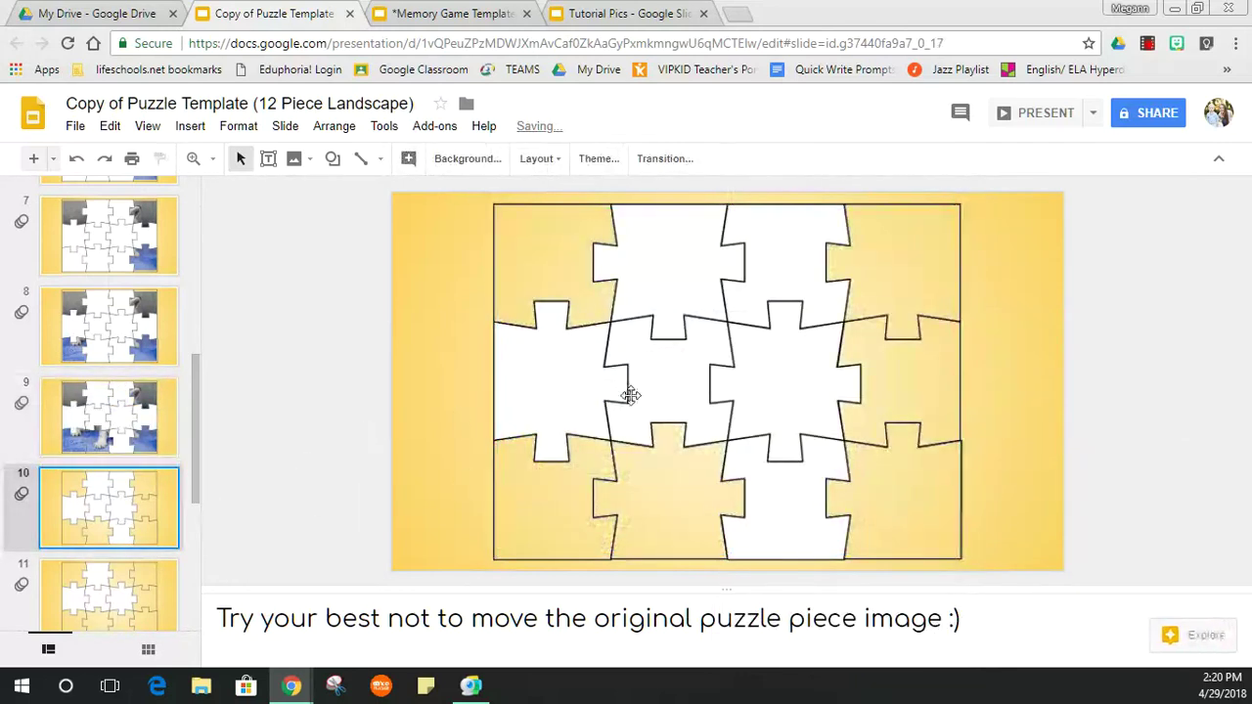
key(ctrl+v)
right_click(694, 375)
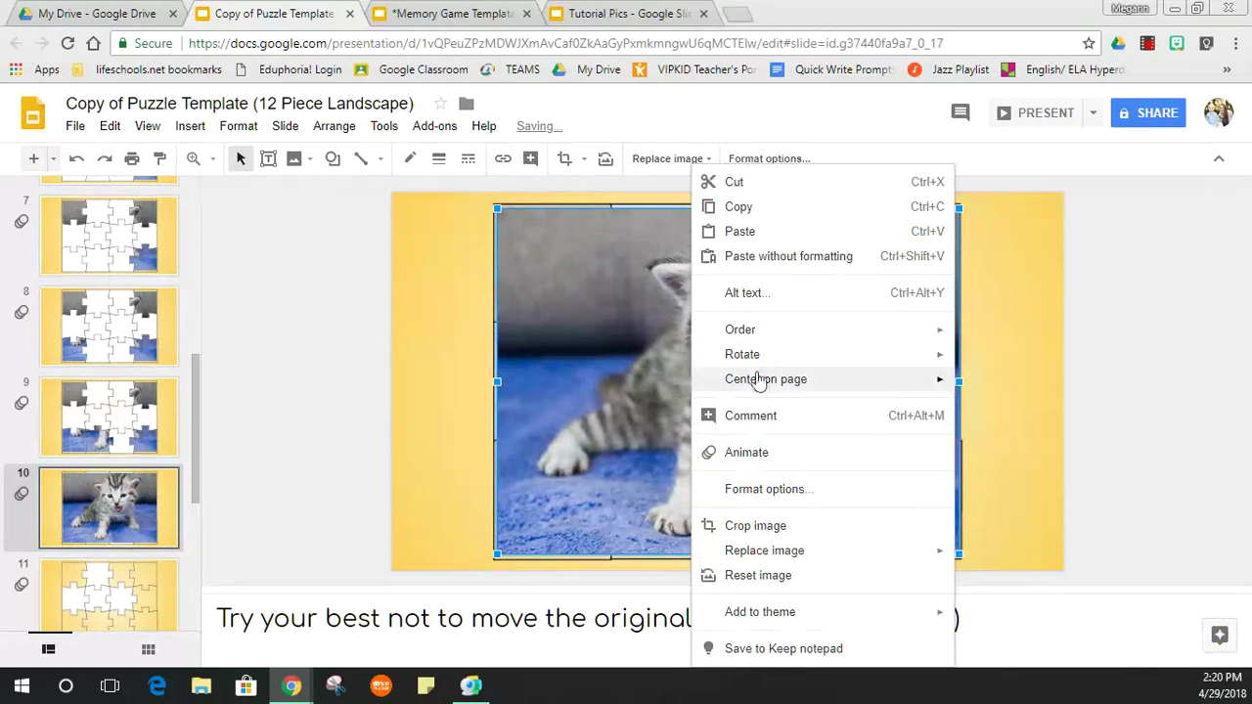
mouse_move(832, 330)
click(1006, 412)
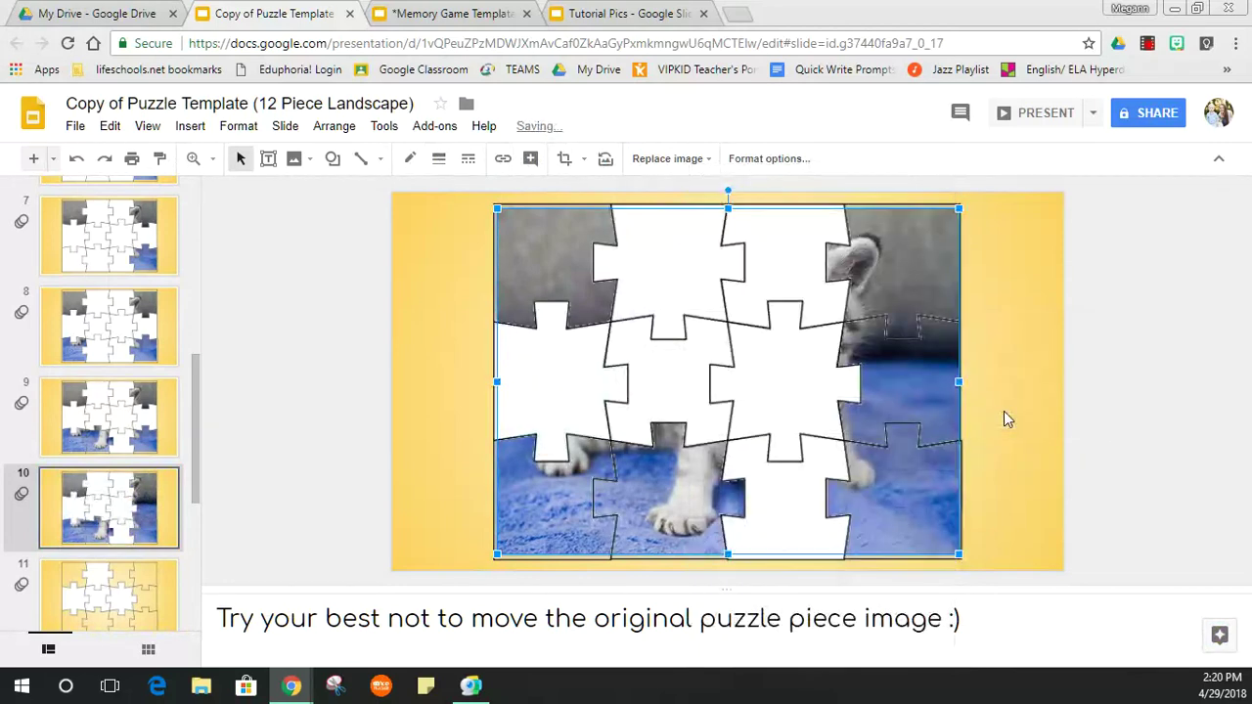
click(101, 600)
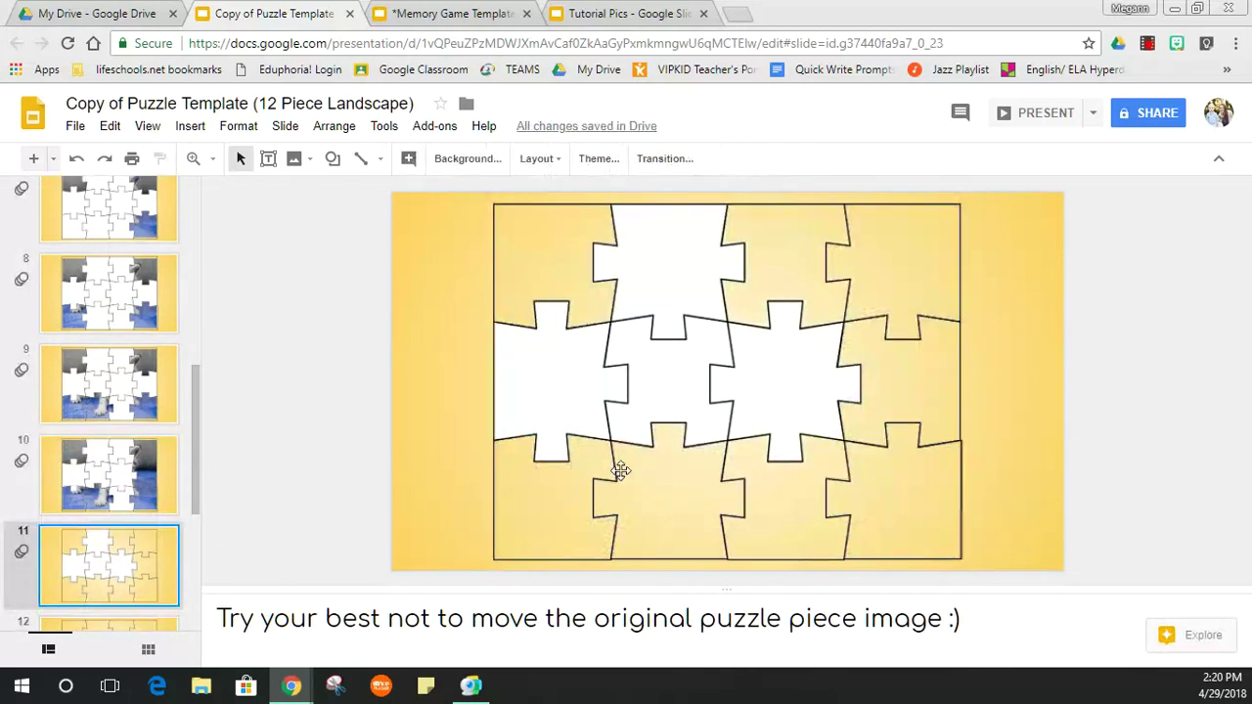
key(ctrl+v)
right_click(706, 430)
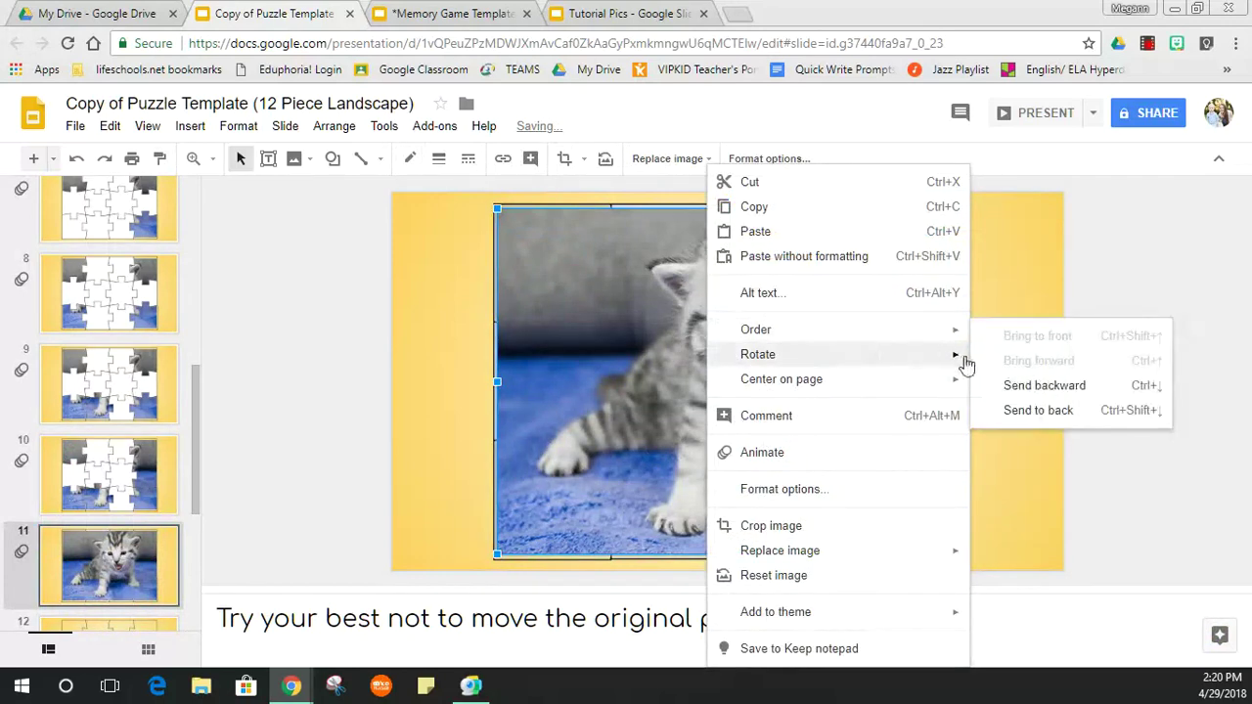
mouse_move(949, 339)
click(1014, 413)
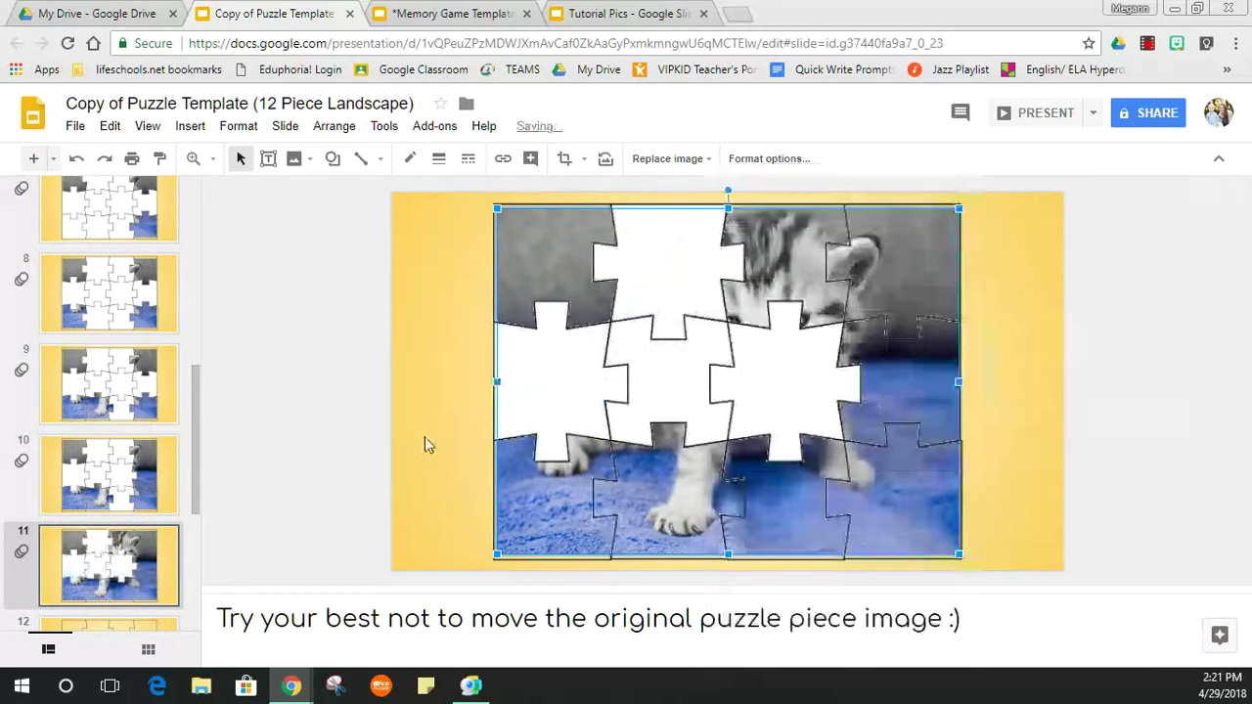
Paste the kitten onto slide 12 and send it behind the puzzle image.
scroll(132, 421, down, 3)
click(130, 407)
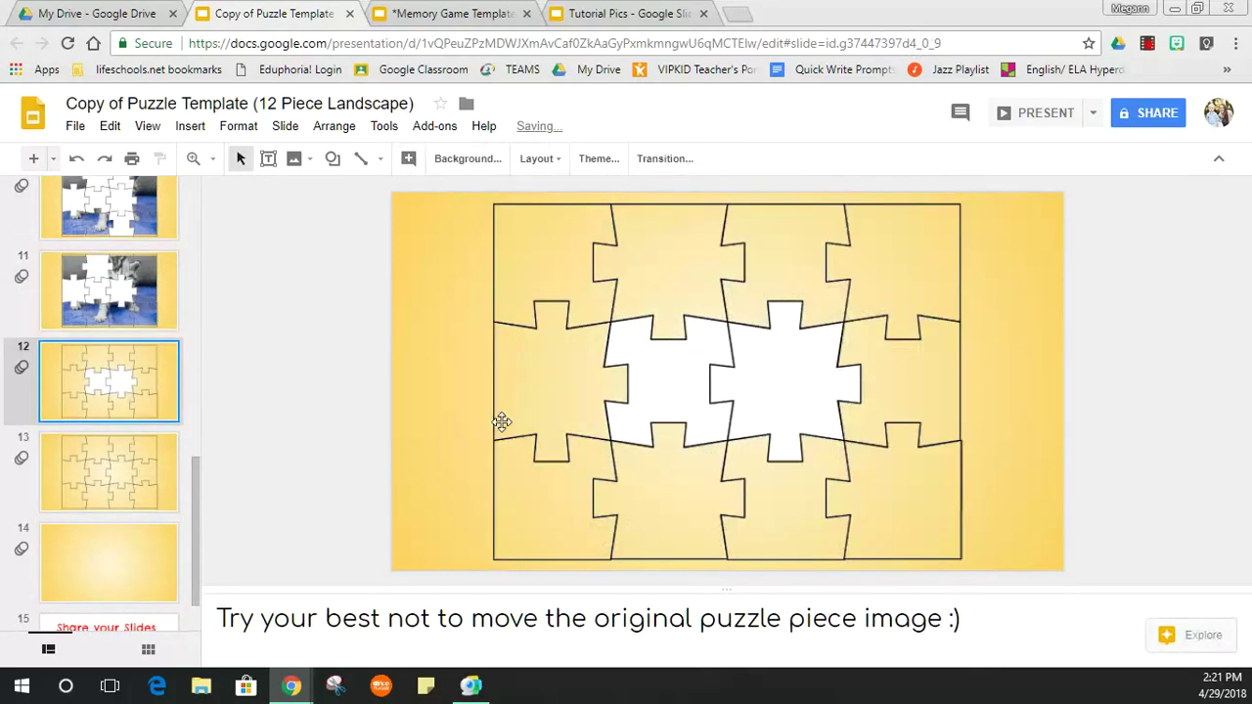
key(ctrl+v)
right_click(683, 364)
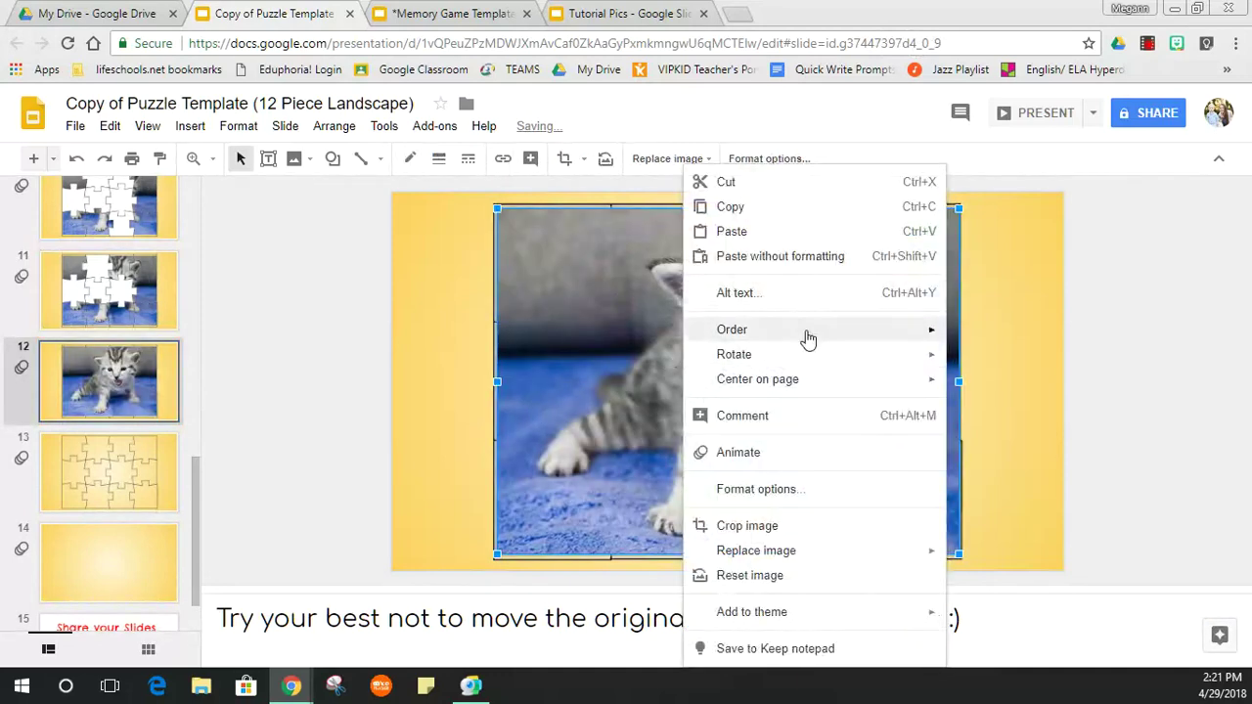
mouse_move(808, 339)
click(1002, 410)
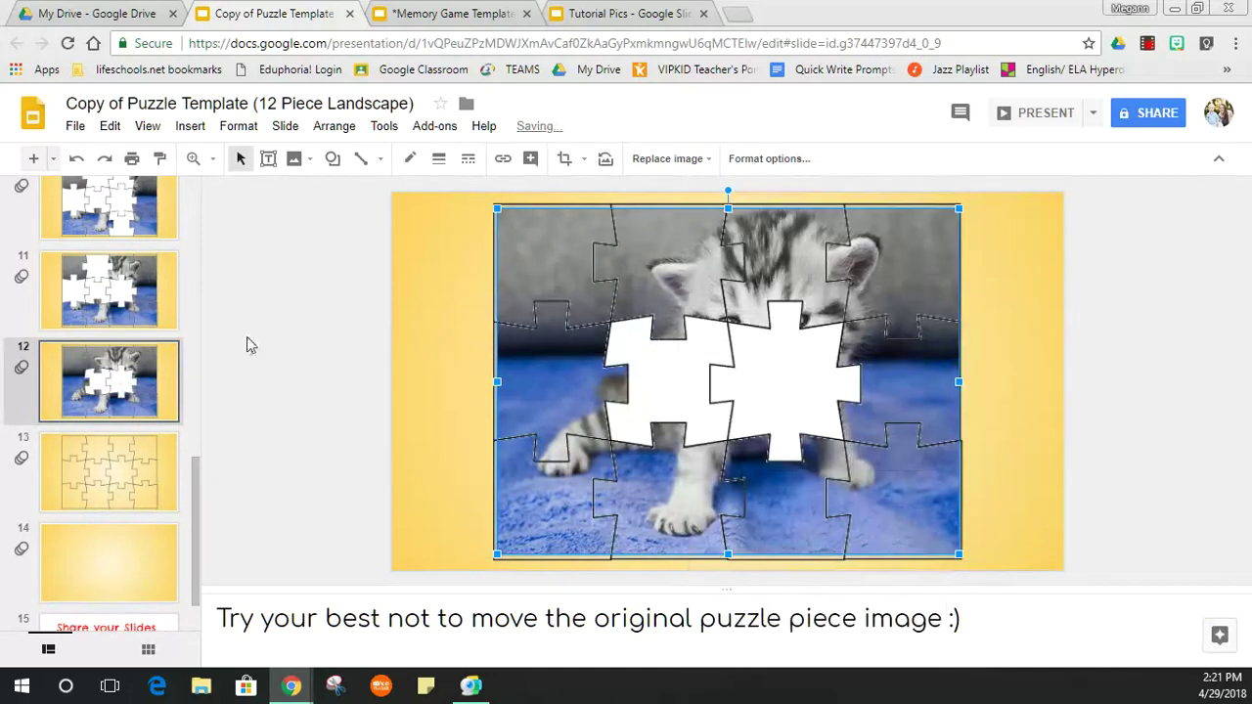
click(93, 503)
right_click(649, 391)
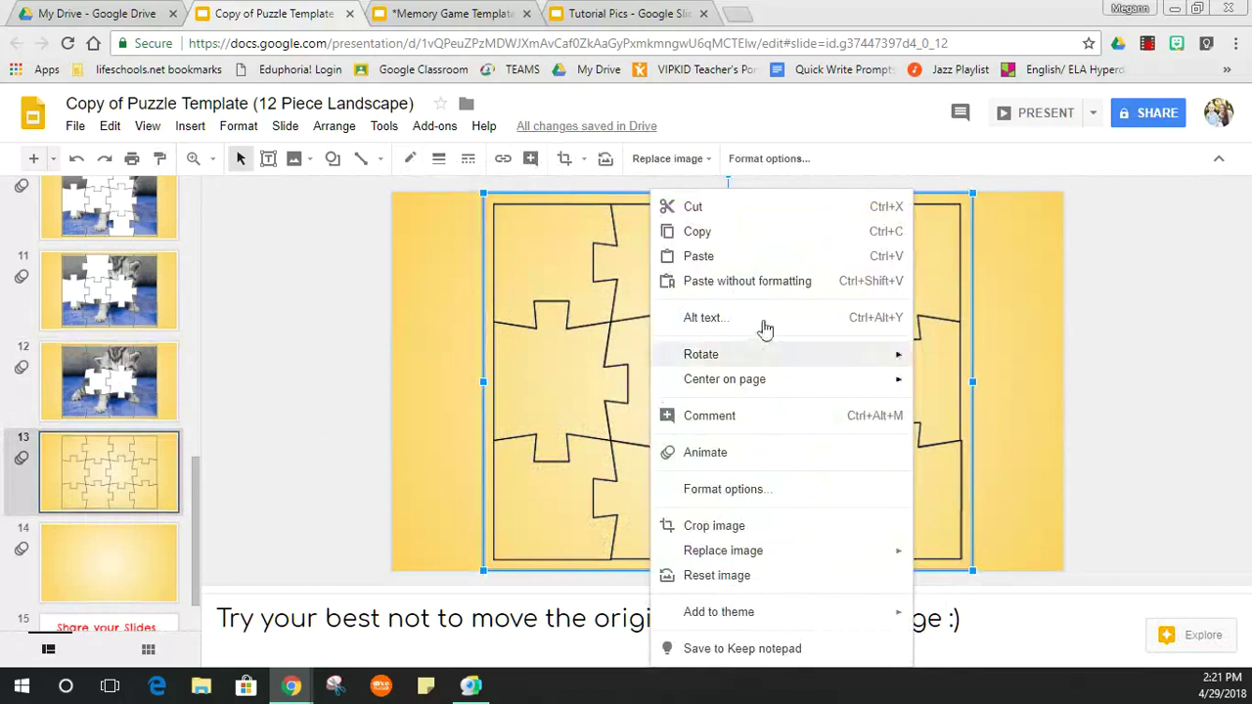